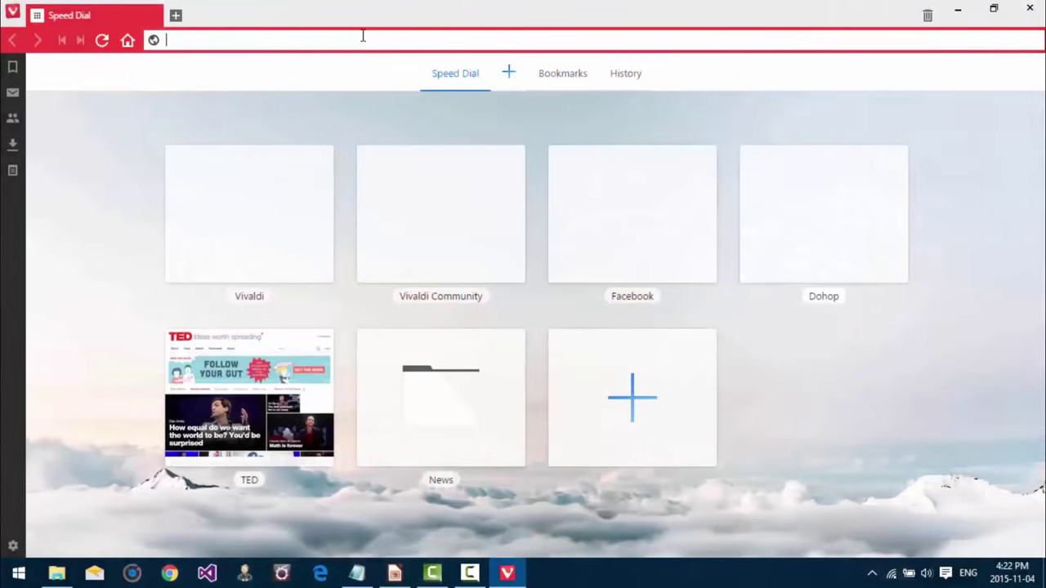
Step: Load ubuntu.com and go through the Desktop section to the Download Ubuntu Desktop page
{"action": "type", "text": "ubu"}
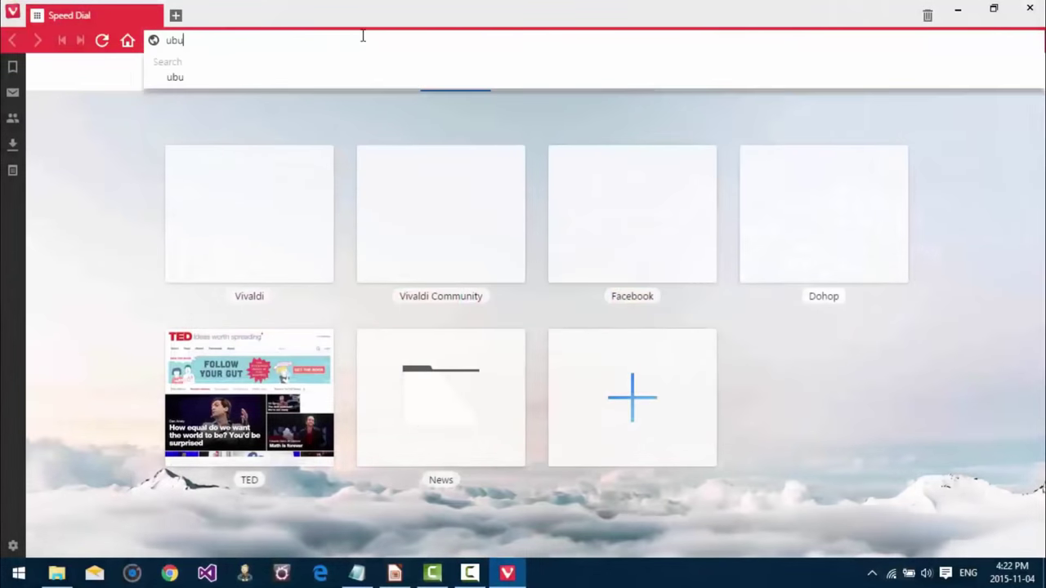
{"action": "type", "text": "ntu.com"}
{"action": "key", "text": "Return"}
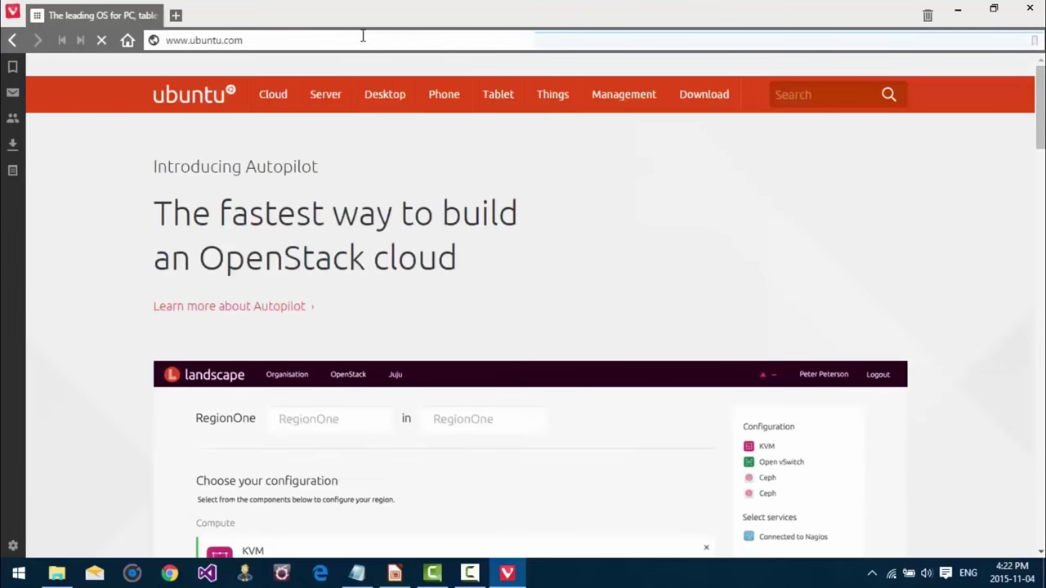
{"action": "mouse_move", "coordinate": [386, 96]}
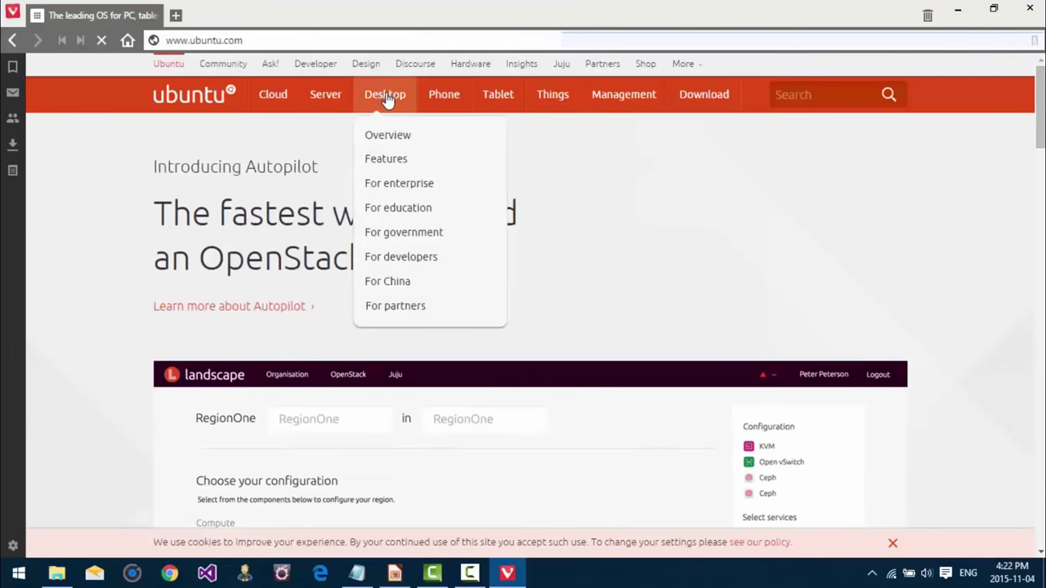
{"action": "left_click", "coordinate": [389, 96]}
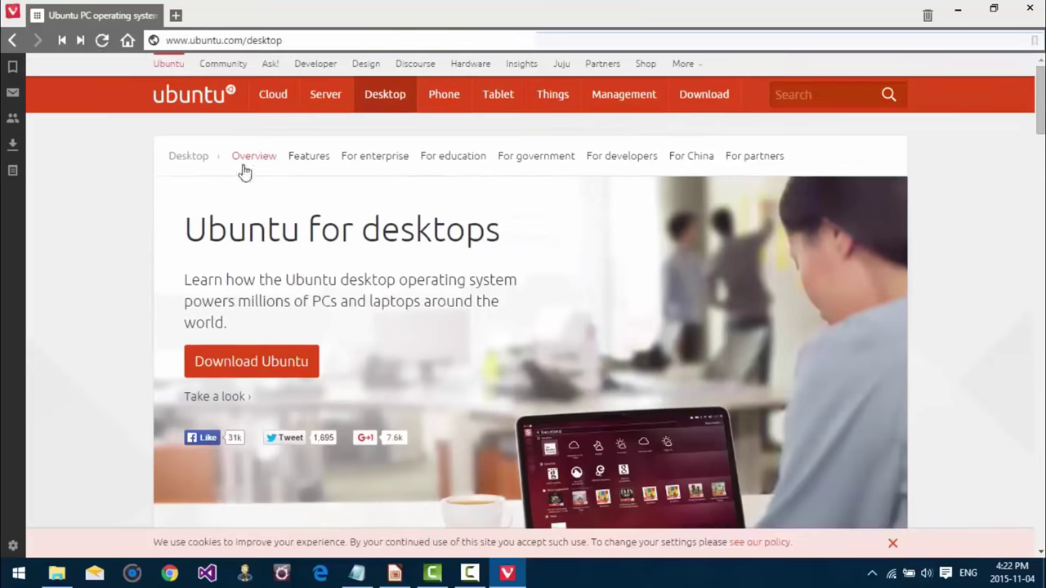
{"action": "left_click", "coordinate": [267, 371]}
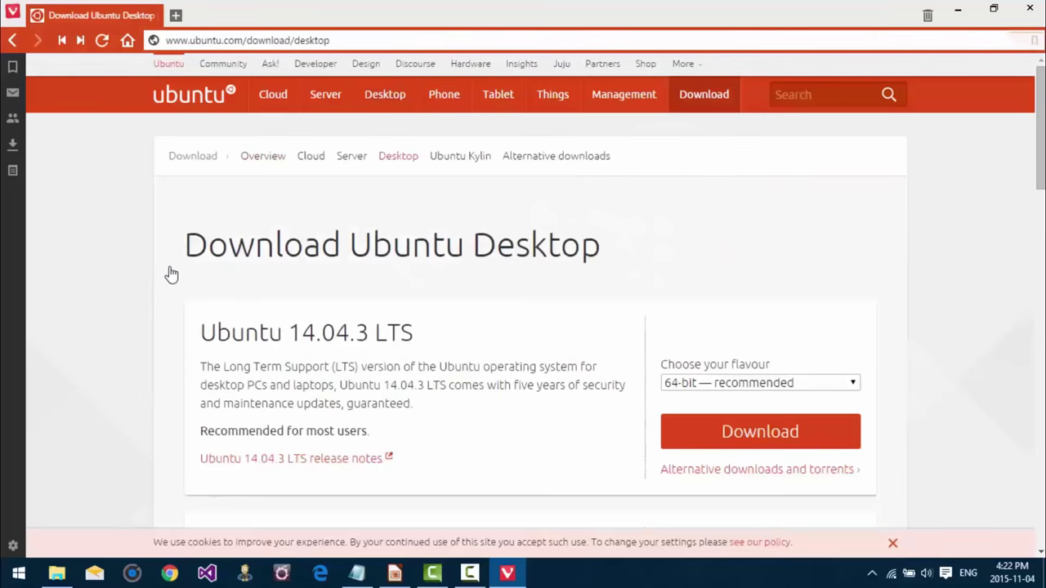
Step: Highlight the 14.04 and 15.10 version numbers, then follow 15.10's alternative downloads and torrents link
{"action": "scroll", "coordinate": [171, 274], "scroll_direction": "down", "scroll_amount": 3}
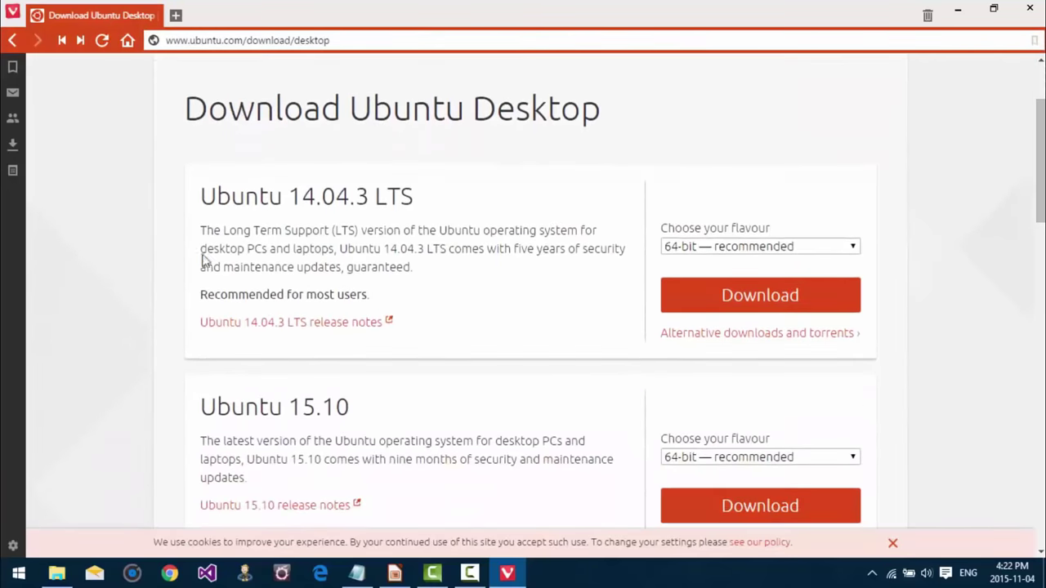
{"action": "left_click_drag", "start_coordinate": [289, 197], "coordinate": [351, 198]}
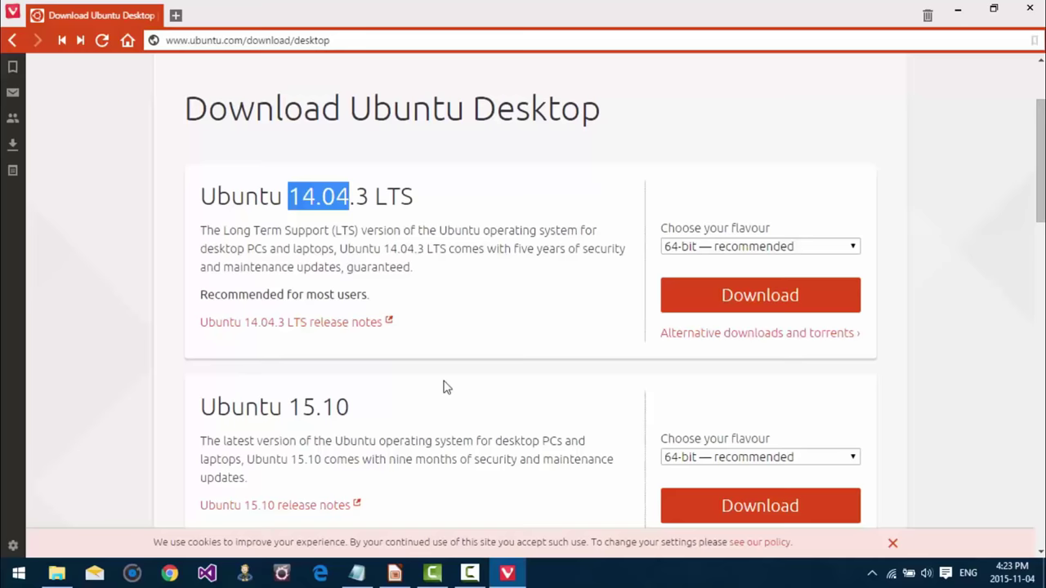
{"action": "scroll", "coordinate": [446, 387], "scroll_direction": "down", "scroll_amount": 2}
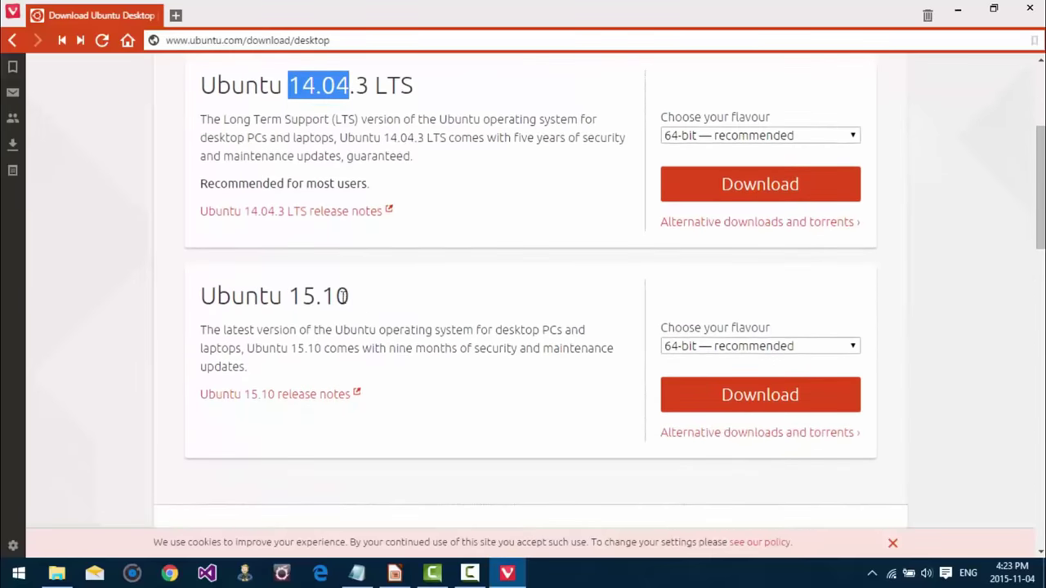
{"action": "left_click_drag", "start_coordinate": [349, 296], "coordinate": [290, 295]}
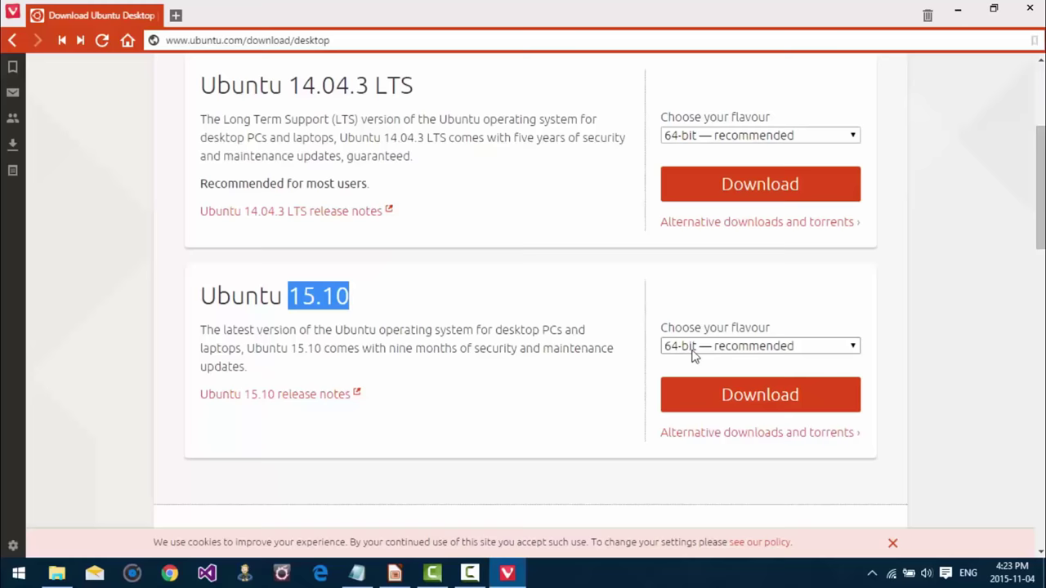
{"action": "left_click", "coordinate": [739, 439]}
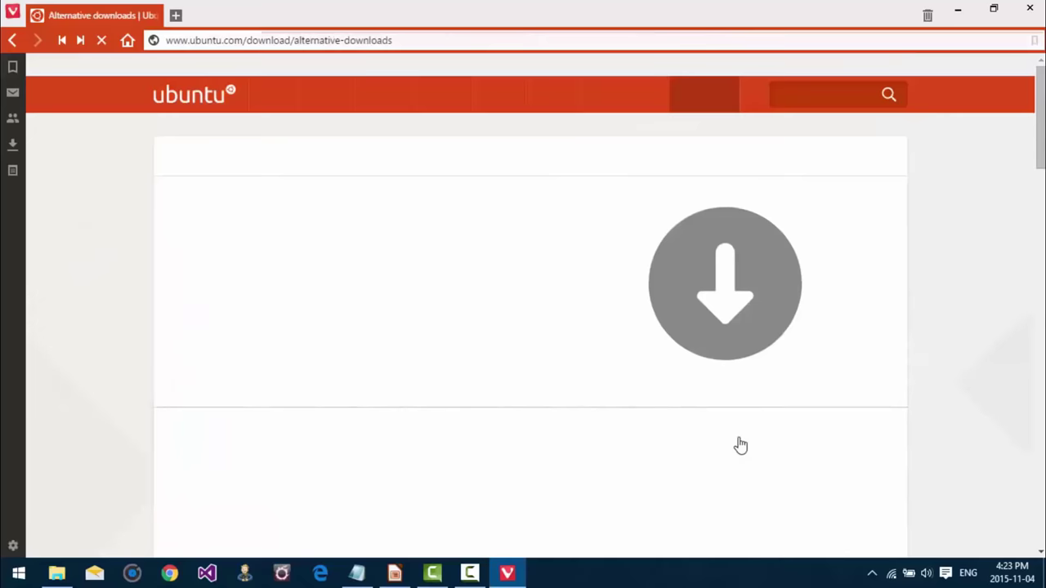
Step: Scroll the Alternative downloads page to the BitTorrent links for 15.10, 14.04.3 and 12.04.5
{"action": "scroll", "coordinate": [380, 294], "scroll_direction": "down", "scroll_amount": 1}
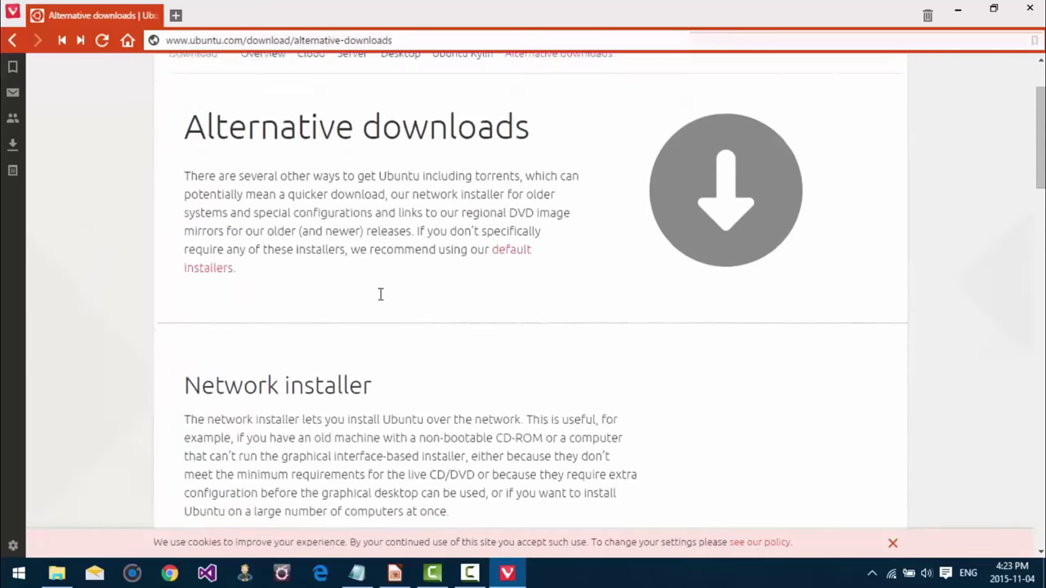
{"action": "scroll", "coordinate": [380, 294], "scroll_direction": "down", "scroll_amount": 2}
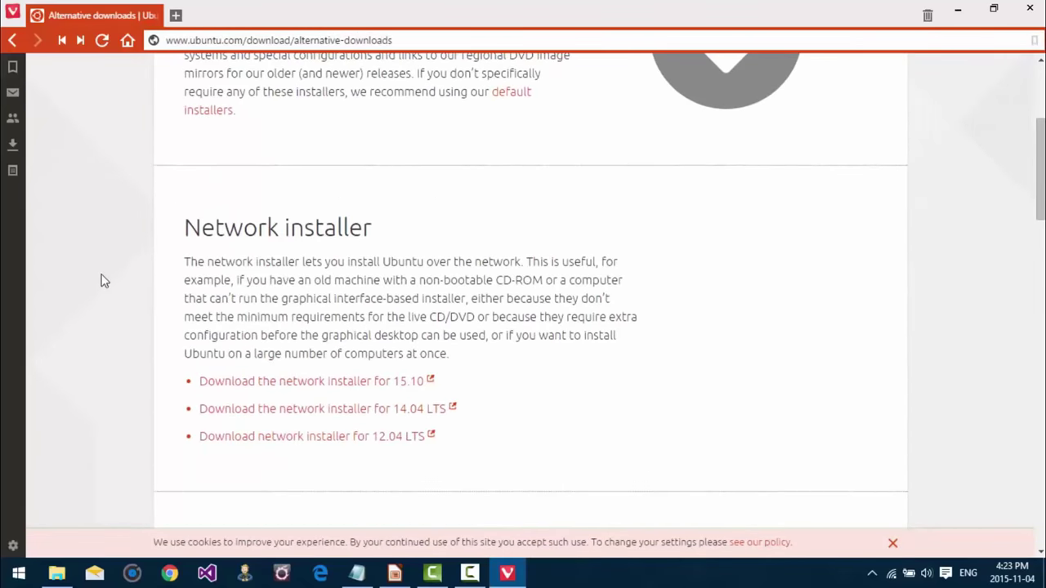
{"action": "scroll", "coordinate": [148, 292], "scroll_direction": "up", "scroll_amount": 1}
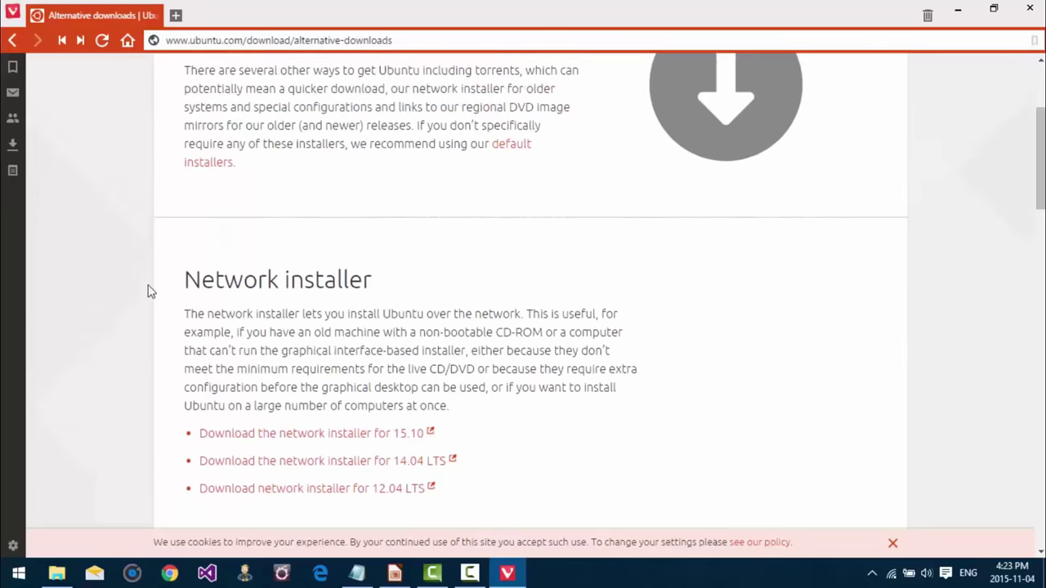
{"action": "scroll", "coordinate": [148, 291], "scroll_direction": "up", "scroll_amount": 1}
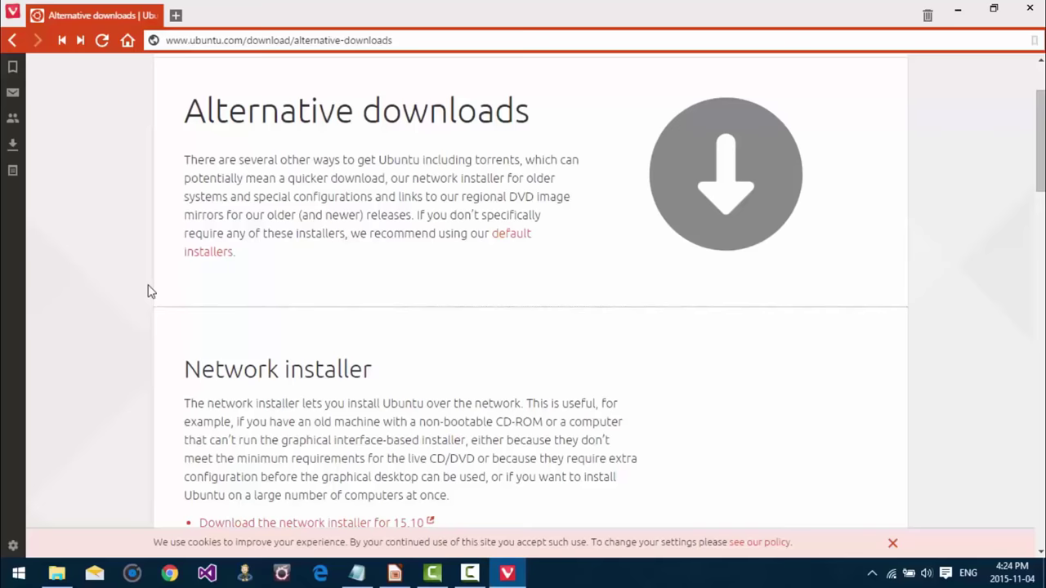
{"action": "scroll", "coordinate": [149, 291], "scroll_direction": "down", "scroll_amount": 3}
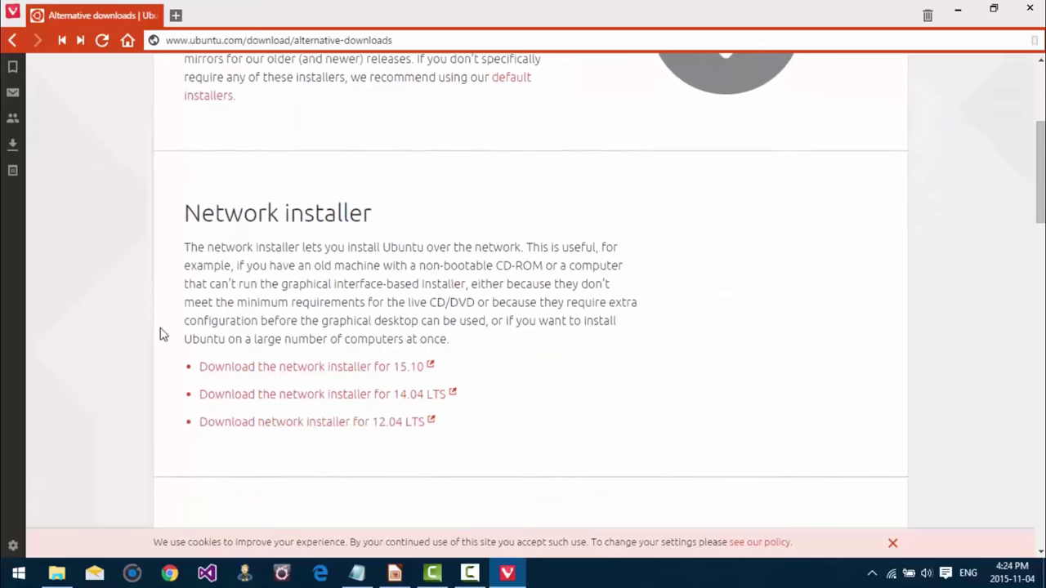
{"action": "scroll", "coordinate": [277, 416], "scroll_direction": "down", "scroll_amount": 1}
{"action": "scroll", "coordinate": [278, 425], "scroll_direction": "down", "scroll_amount": 4}
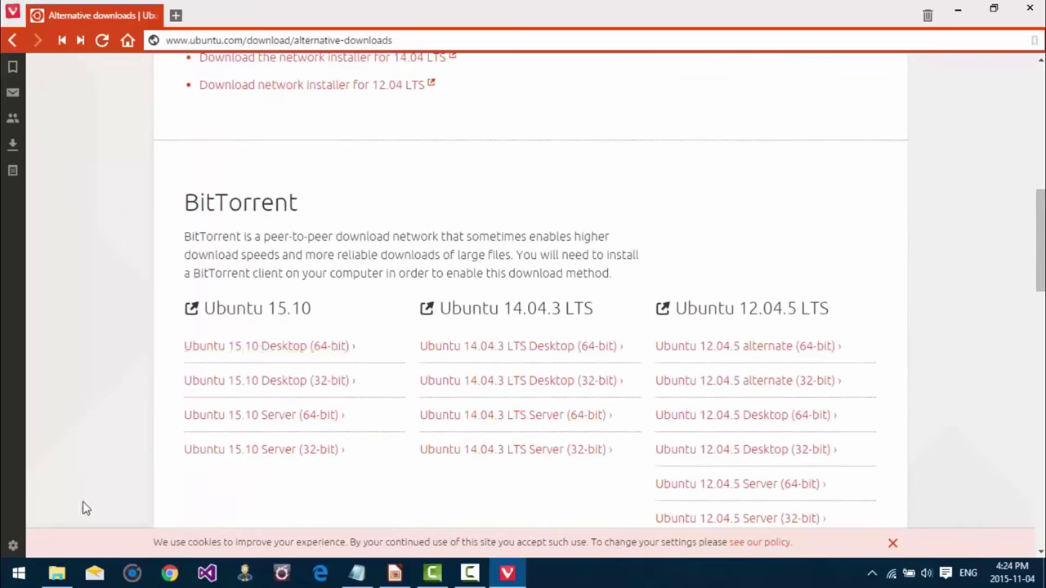
Step: Select ubuntu-15.10-desktop-amd64.iso in File Explorer's Downloads\ubuntu folder
{"action": "left_click", "coordinate": [56, 573]}
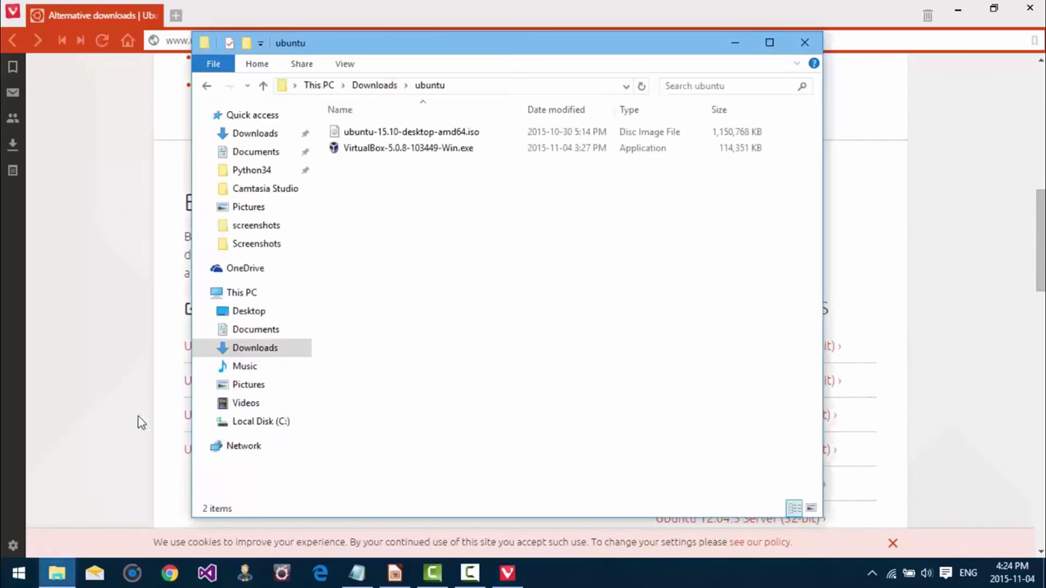
{"action": "left_click", "coordinate": [402, 135]}
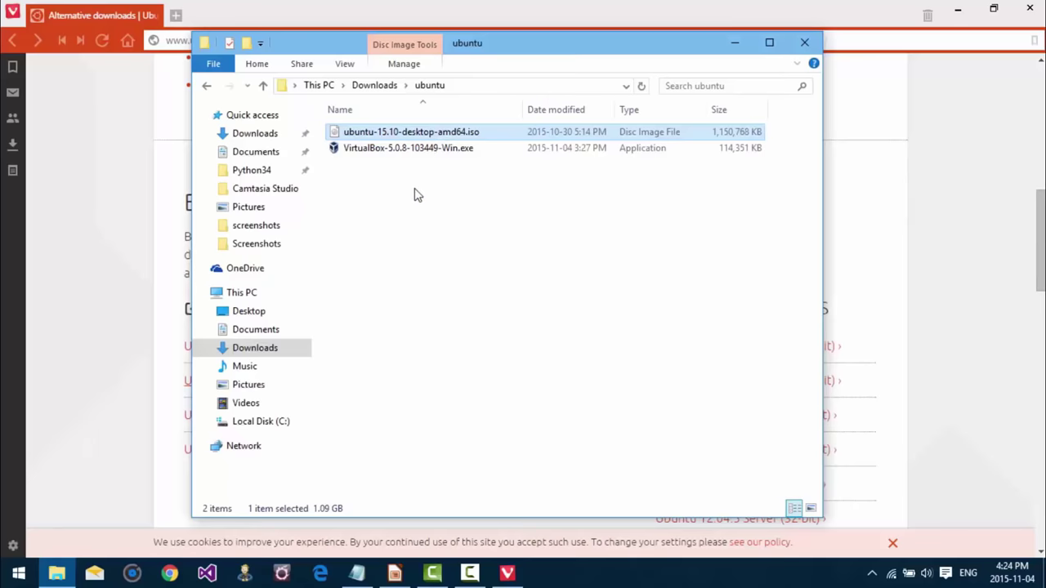
Step: Back in Vivaldi, load virtualbox.org in a new tab
{"action": "left_click", "coordinate": [114, 181]}
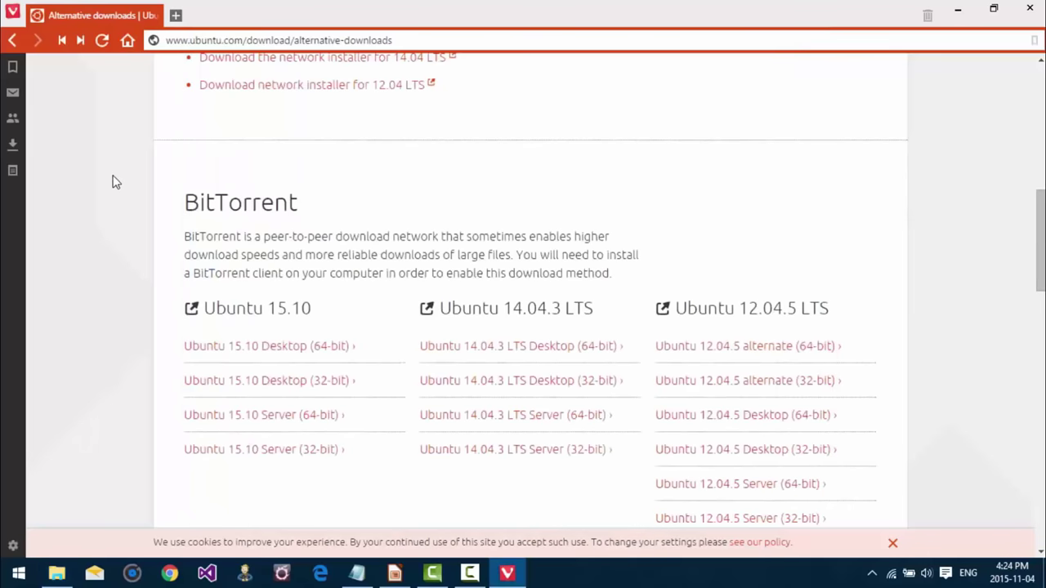
{"action": "double_click", "coordinate": [263, 11]}
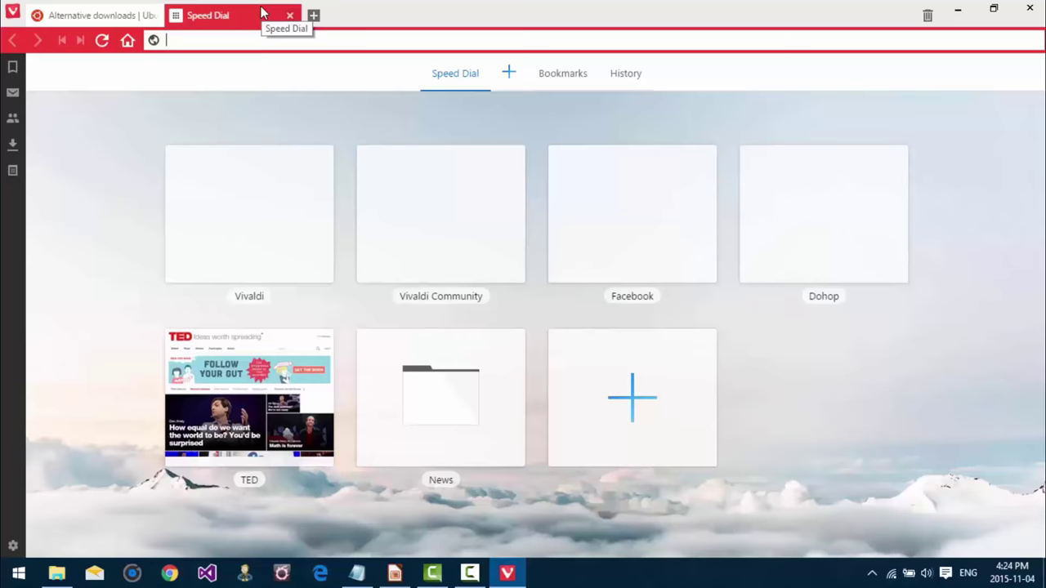
{"action": "type", "text": "virtualbox.or"}
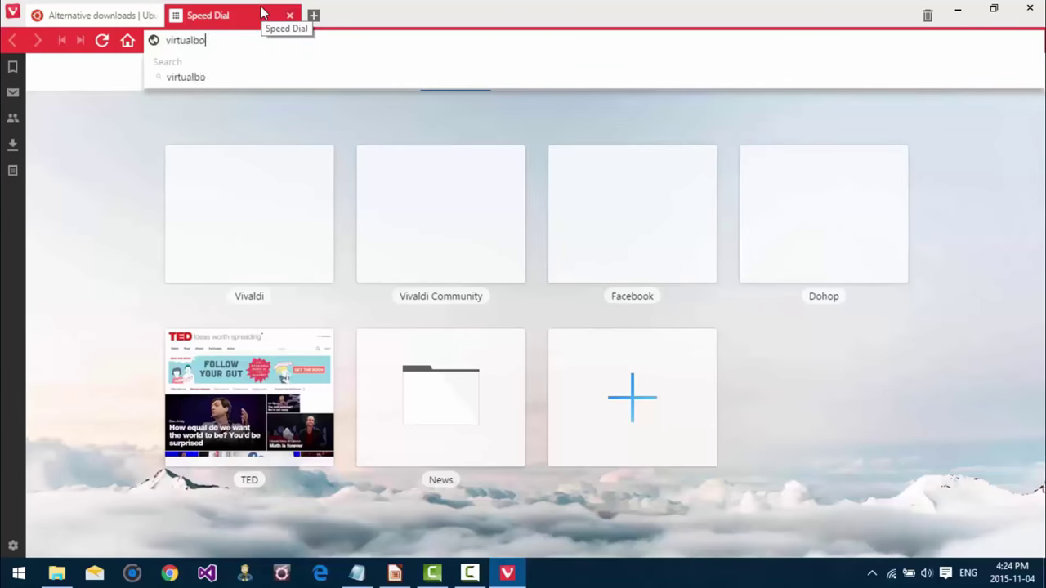
{"action": "type", "text": "g"}
{"action": "key", "text": "Return"}
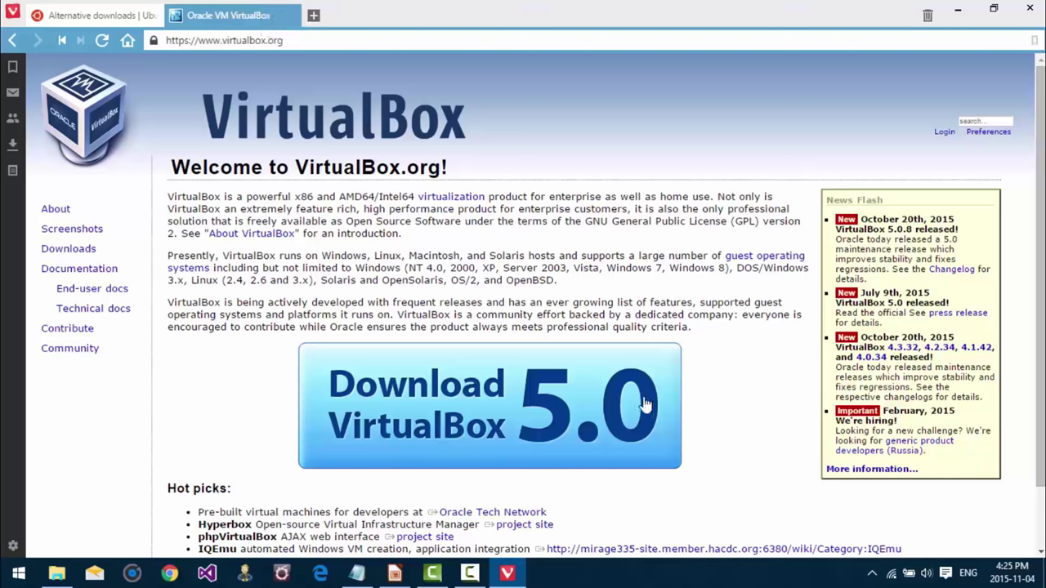
Step: Download the VirtualBox 5.0.8 Windows installer and view it in the Downloads\ubuntu folder
{"action": "left_click", "coordinate": [523, 406]}
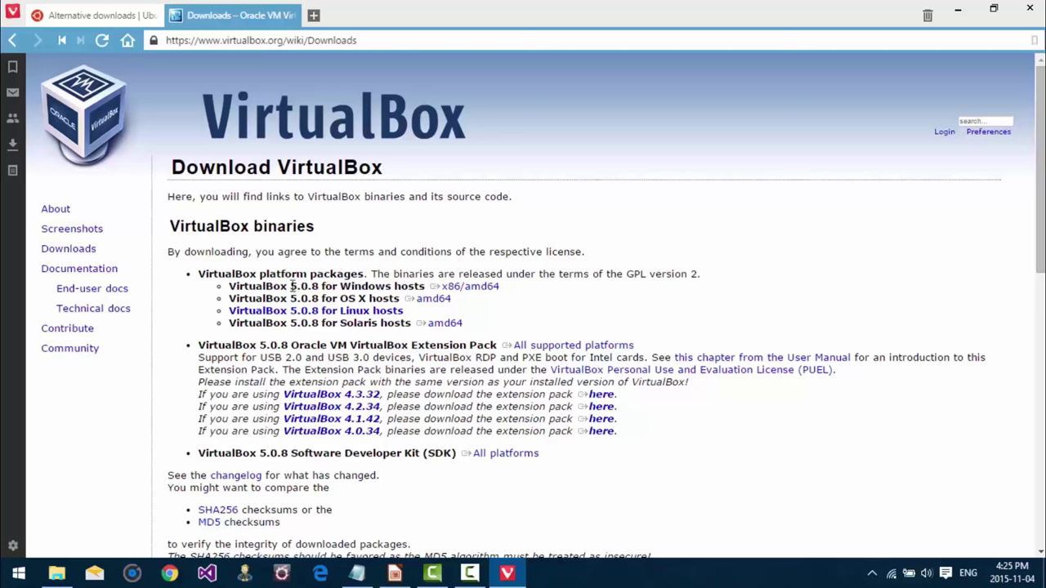
{"action": "left_click", "coordinate": [480, 291]}
{"action": "left_click", "coordinate": [57, 575]}
{"action": "left_click", "coordinate": [432, 200]}
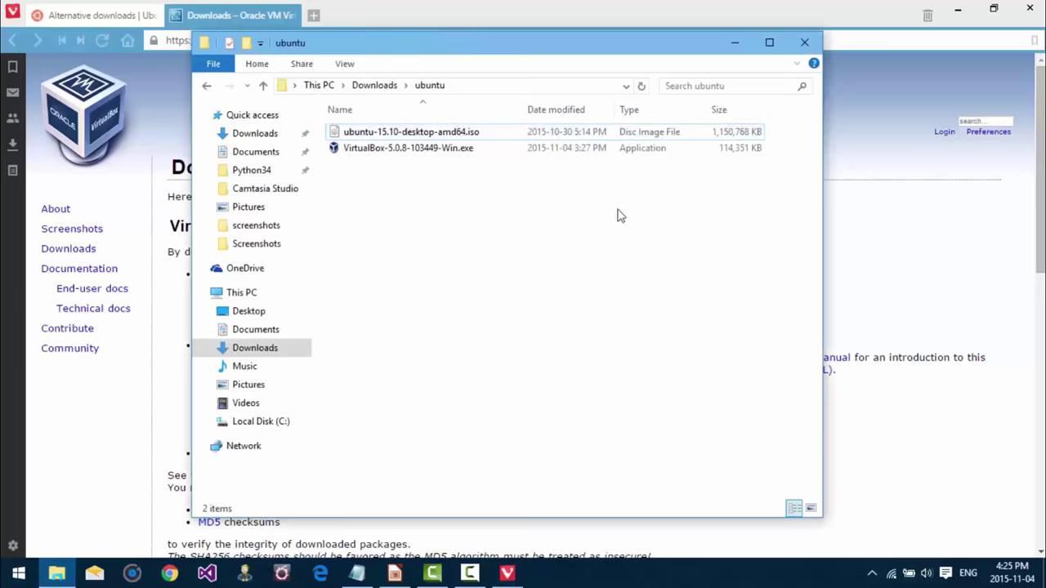
Step: Return to the VirtualBox downloads page and stop the screen recording
{"action": "left_click", "coordinate": [912, 233]}
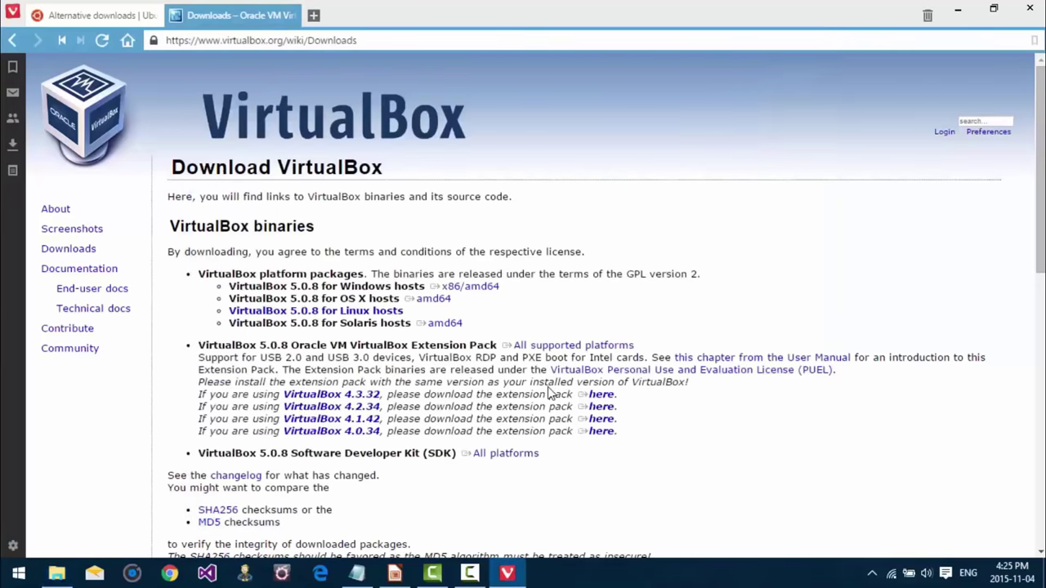
{"action": "left_click", "coordinate": [470, 575]}
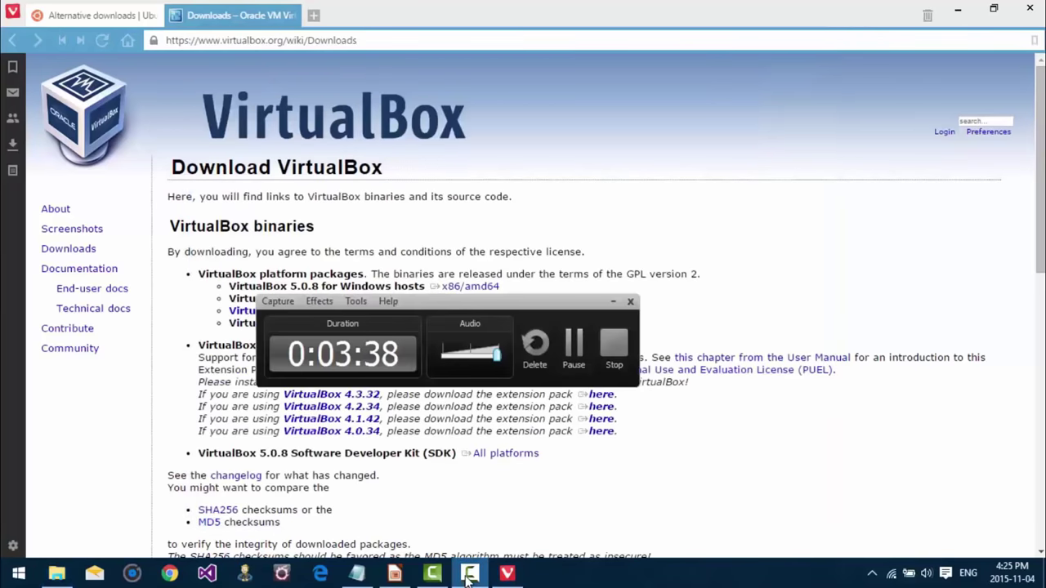
{"action": "left_click", "coordinate": [613, 344]}
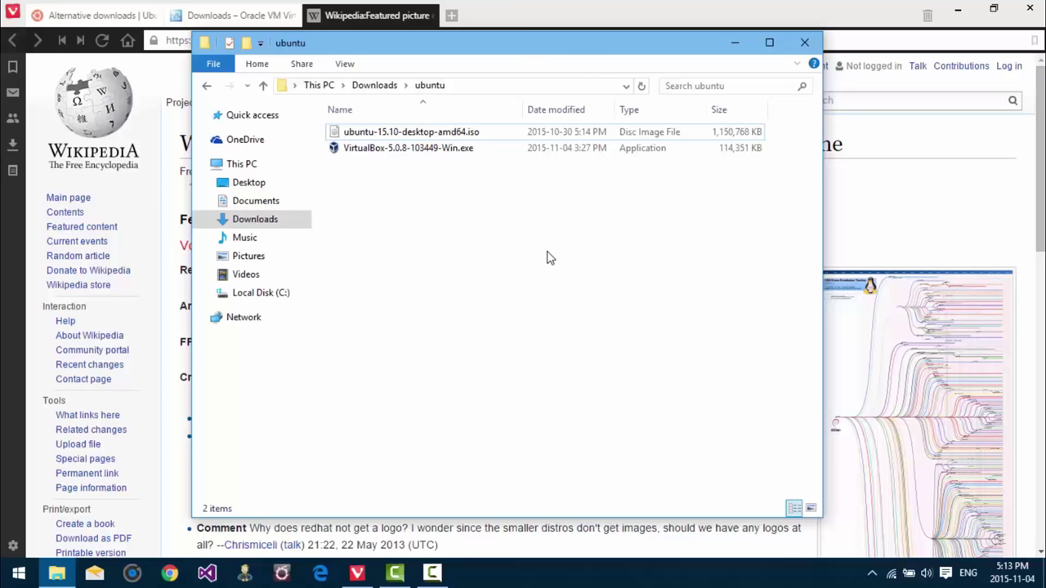
Step: Switch to the Wikipedia tab and view the Linux Distribution Timeline picture in the media viewer
{"action": "left_click", "coordinate": [356, 16]}
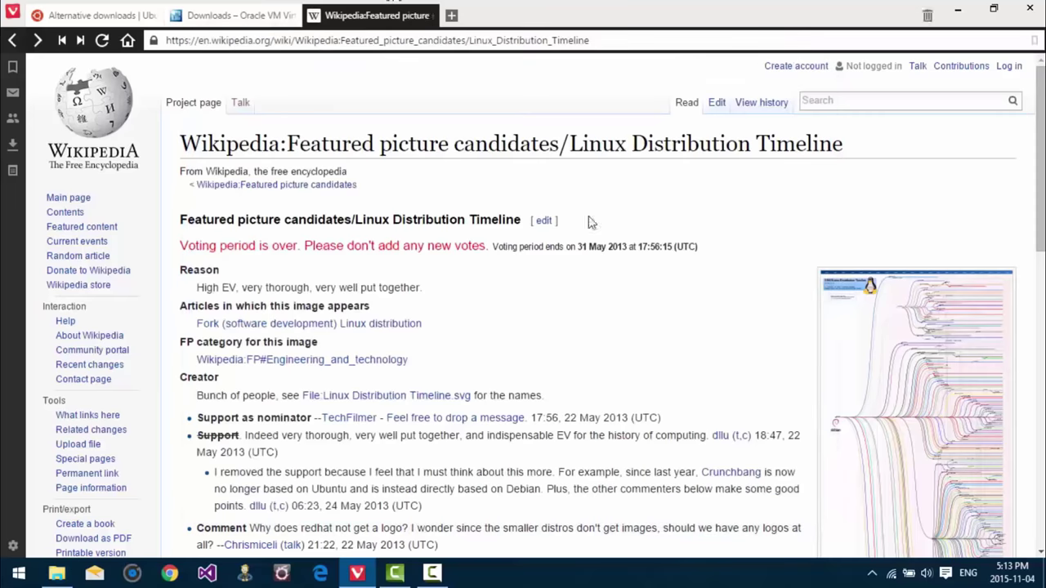
{"action": "left_click", "coordinate": [890, 368]}
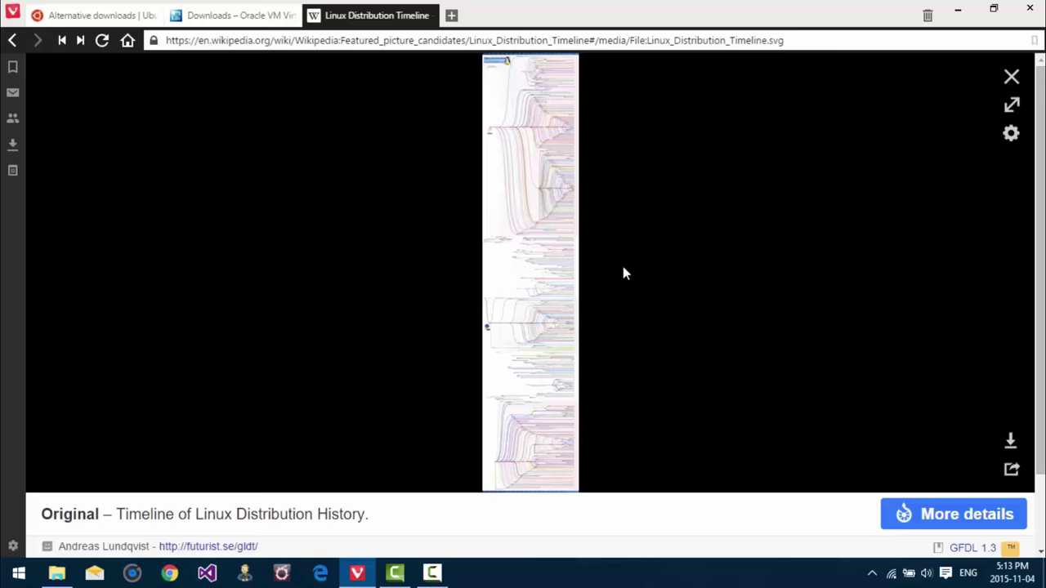
Step: Open the full-size Linux_Distribution_Timeline.svg image
{"action": "left_click", "coordinate": [486, 243]}
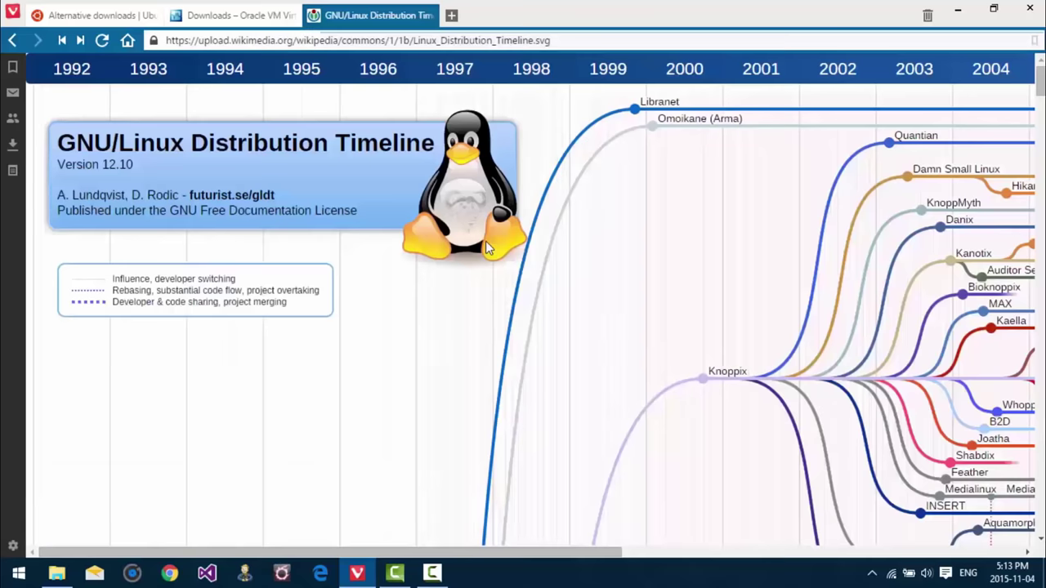
{"action": "scroll", "coordinate": [342, 260], "scroll_direction": "down", "scroll_amount": 5}
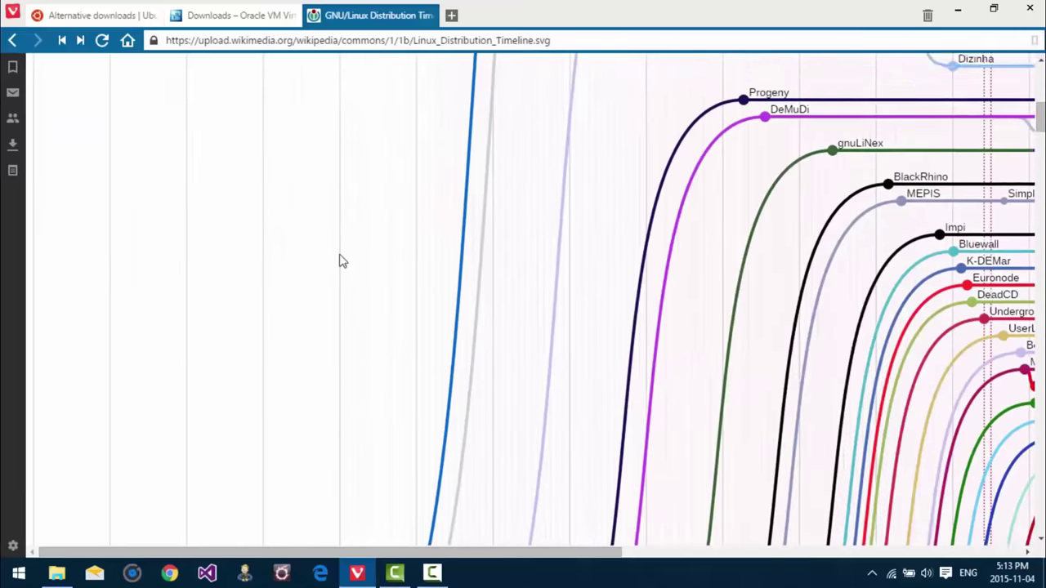
{"action": "scroll", "coordinate": [342, 260], "scroll_direction": "down", "scroll_amount": 5}
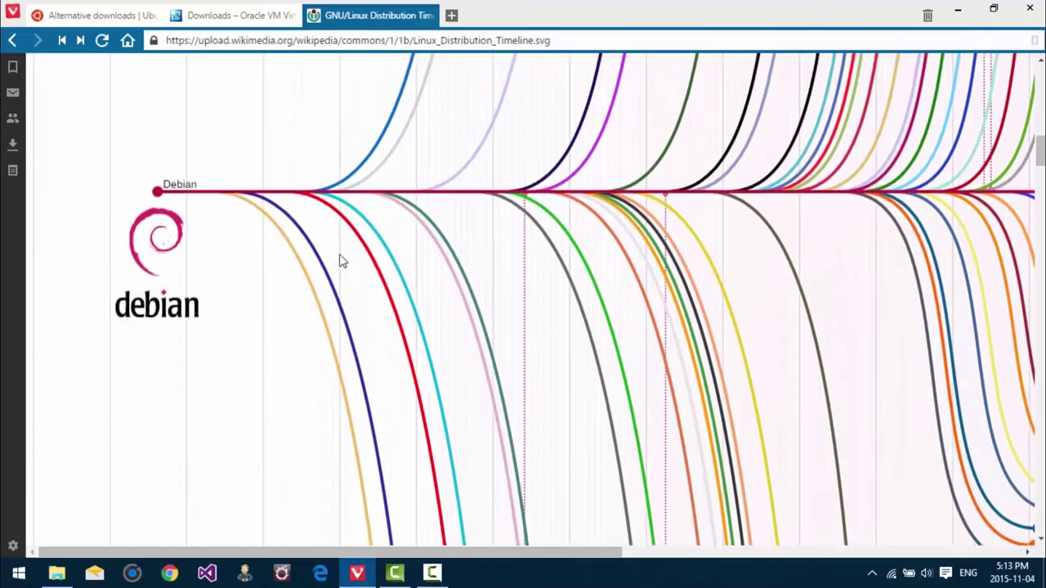
{"action": "scroll", "coordinate": [341, 260], "scroll_direction": "up", "scroll_amount": 1}
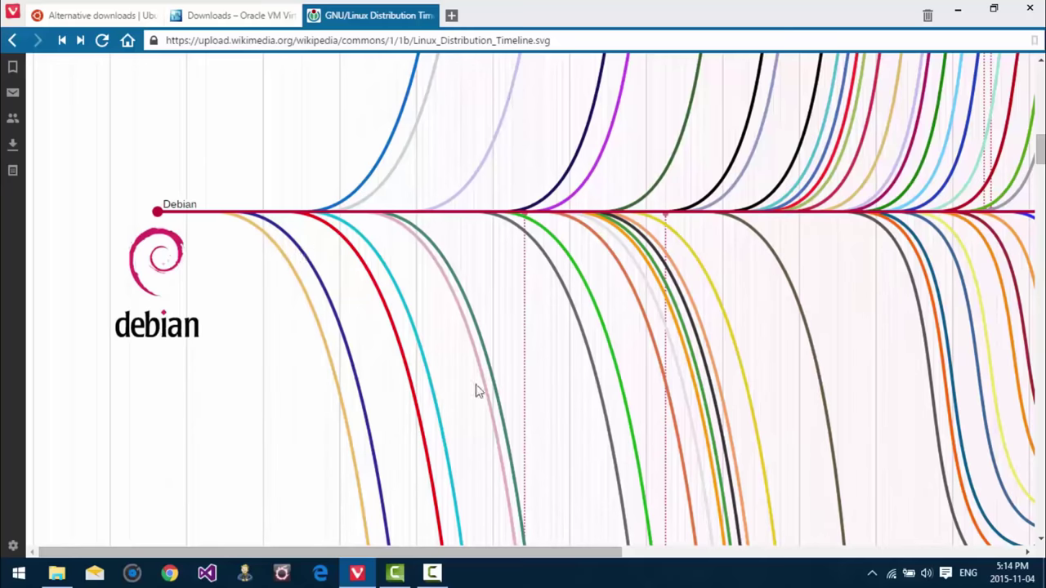
Step: Scroll and drag through the timeline to trace the Debian and Ubuntu branches
{"action": "left_click_drag", "start_coordinate": [469, 552], "coordinate": [671, 553]}
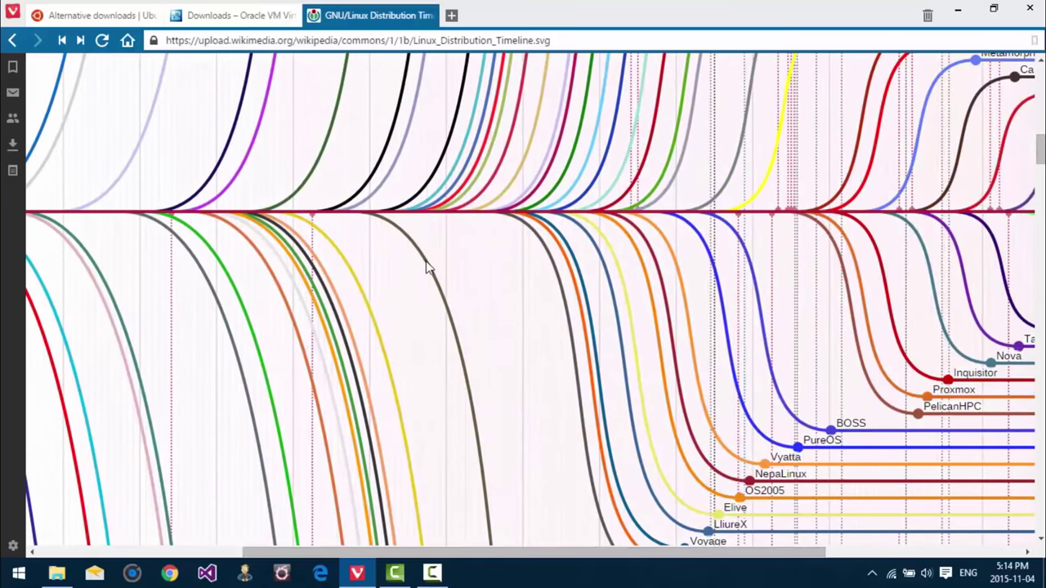
{"action": "scroll", "coordinate": [463, 366], "scroll_direction": "down", "scroll_amount": 3}
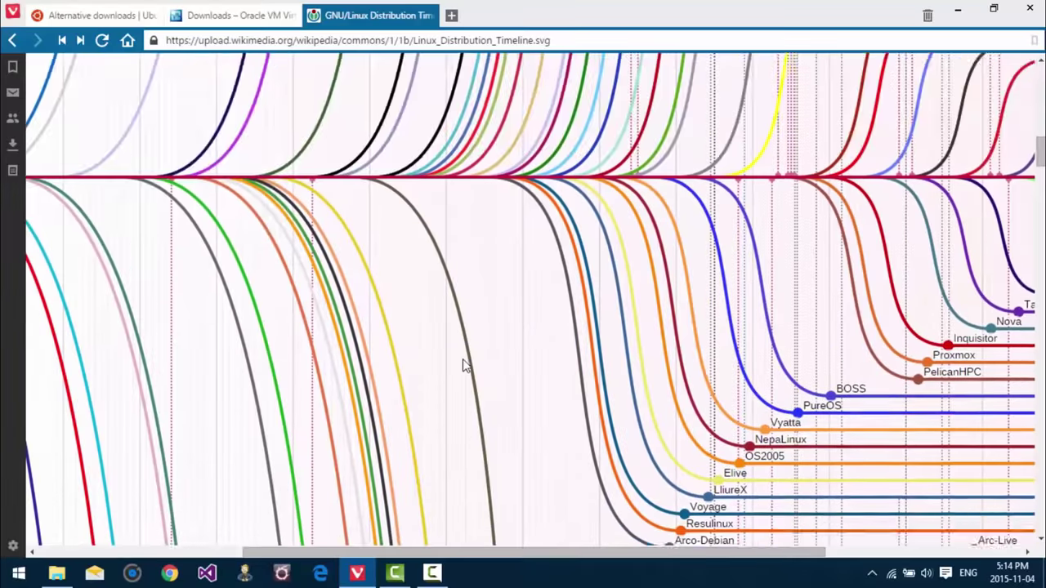
{"action": "scroll", "coordinate": [463, 366], "scroll_direction": "down", "scroll_amount": 5}
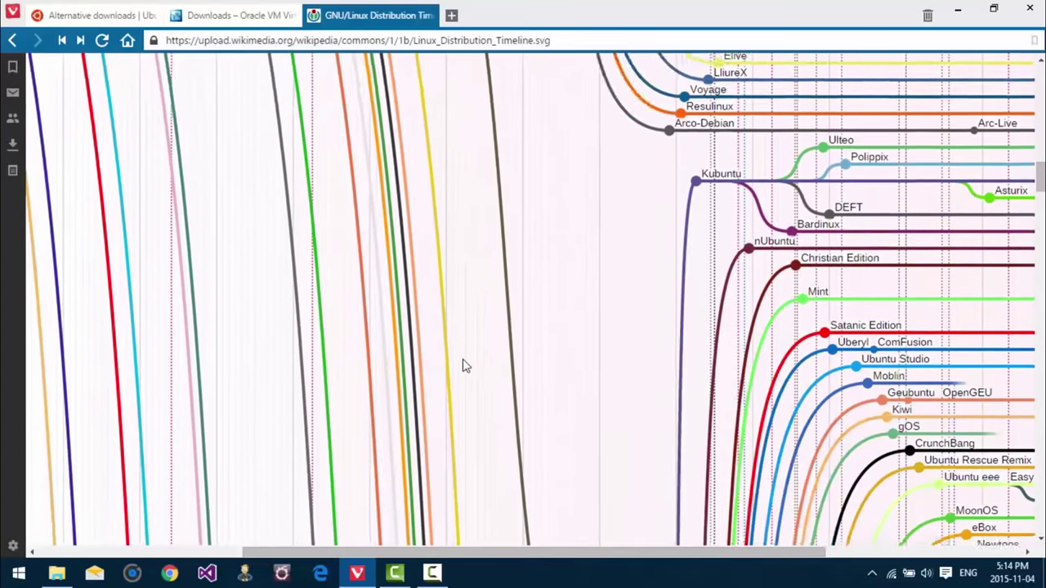
{"action": "scroll", "coordinate": [462, 366], "scroll_direction": "down", "scroll_amount": 3}
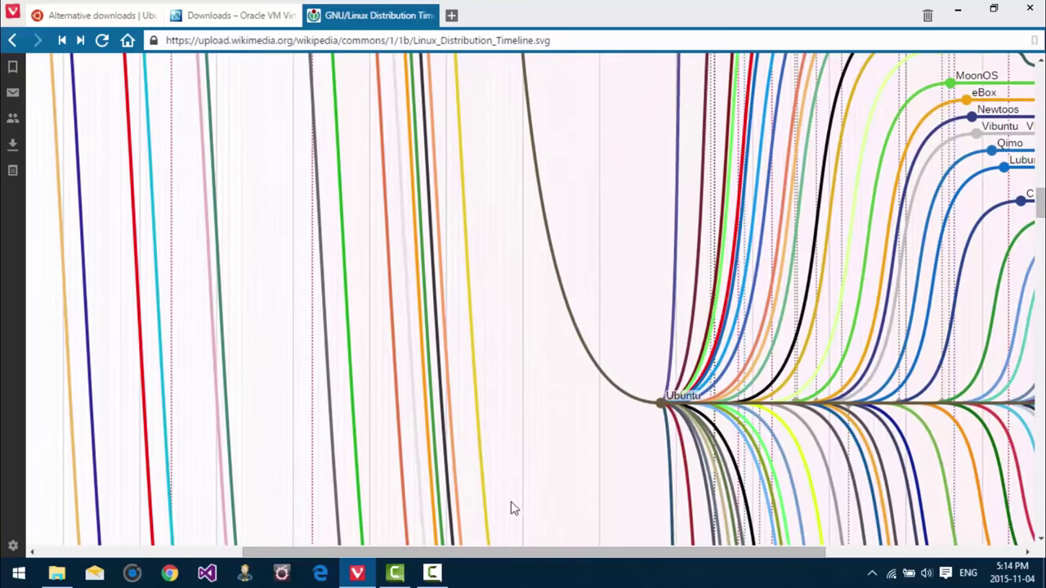
{"action": "left_click_drag", "start_coordinate": [510, 553], "coordinate": [642, 556]}
{"action": "scroll", "coordinate": [505, 320], "scroll_direction": "up", "scroll_amount": 3}
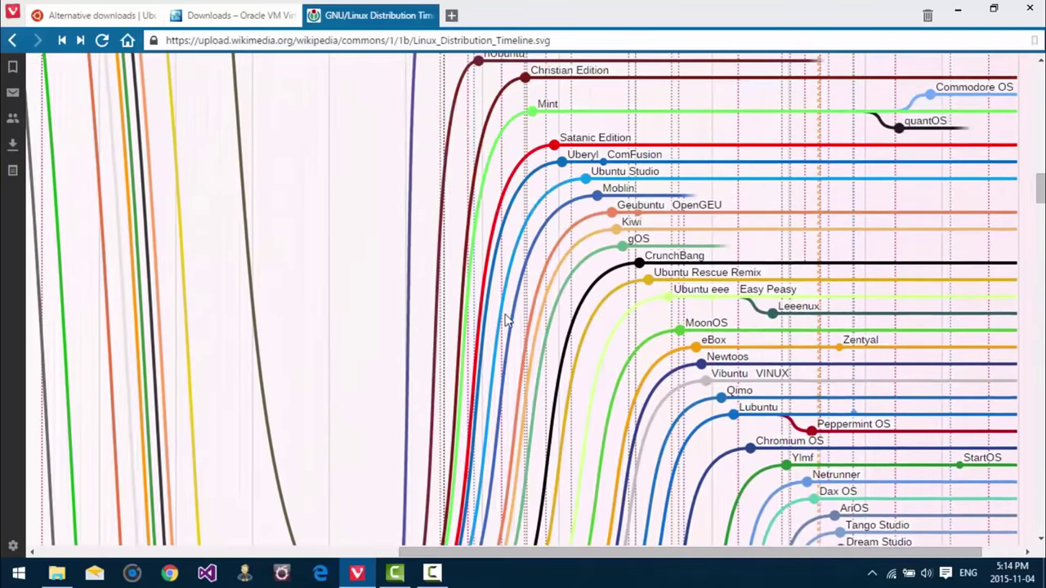
{"action": "scroll", "coordinate": [505, 320], "scroll_direction": "down", "scroll_amount": 1}
{"action": "scroll", "coordinate": [505, 320], "scroll_direction": "down", "scroll_amount": 1}
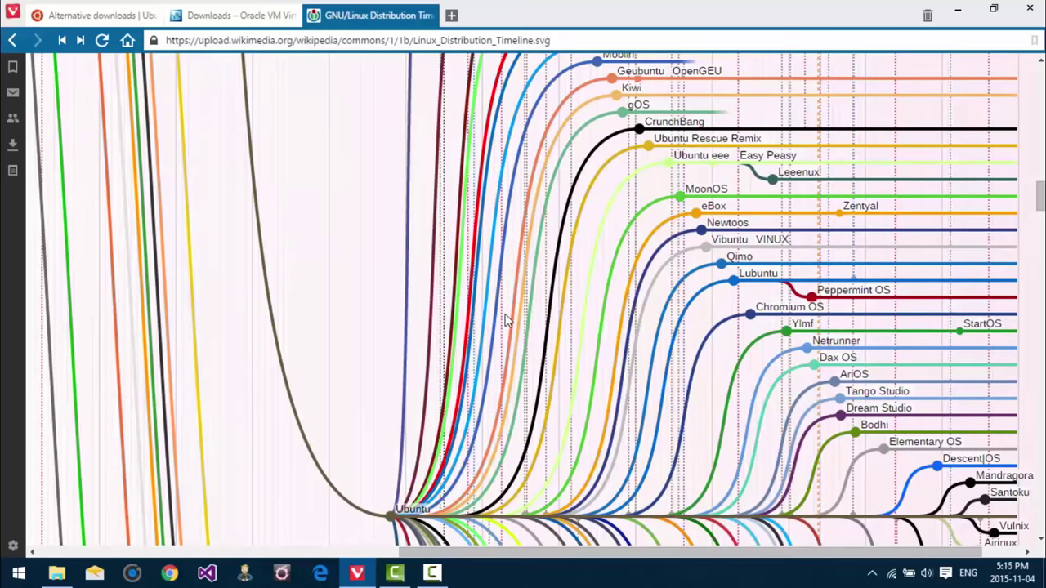
{"action": "scroll", "coordinate": [504, 320], "scroll_direction": "up", "scroll_amount": 3}
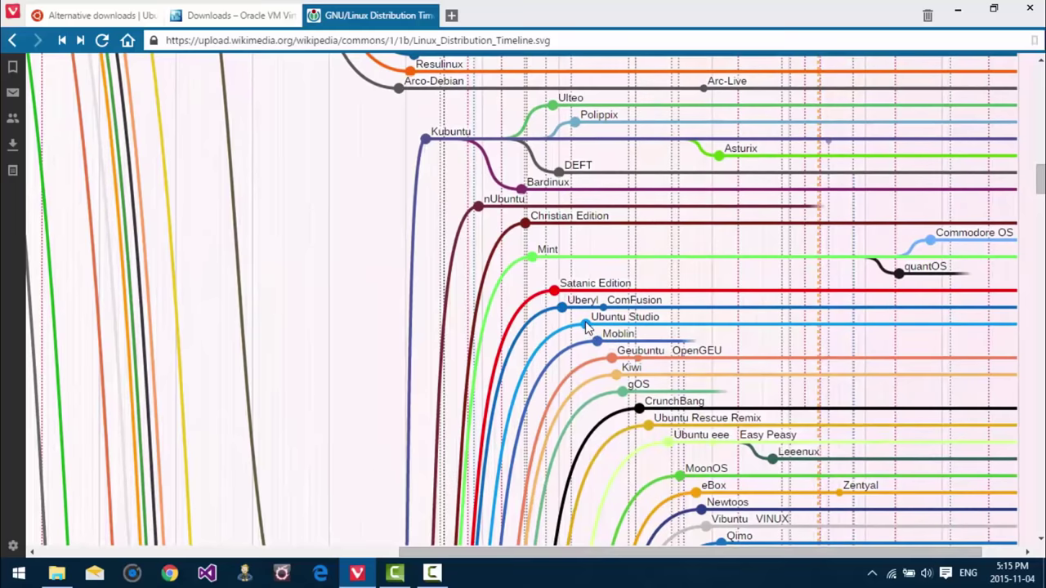
{"action": "scroll", "coordinate": [585, 323], "scroll_direction": "down", "scroll_amount": 4}
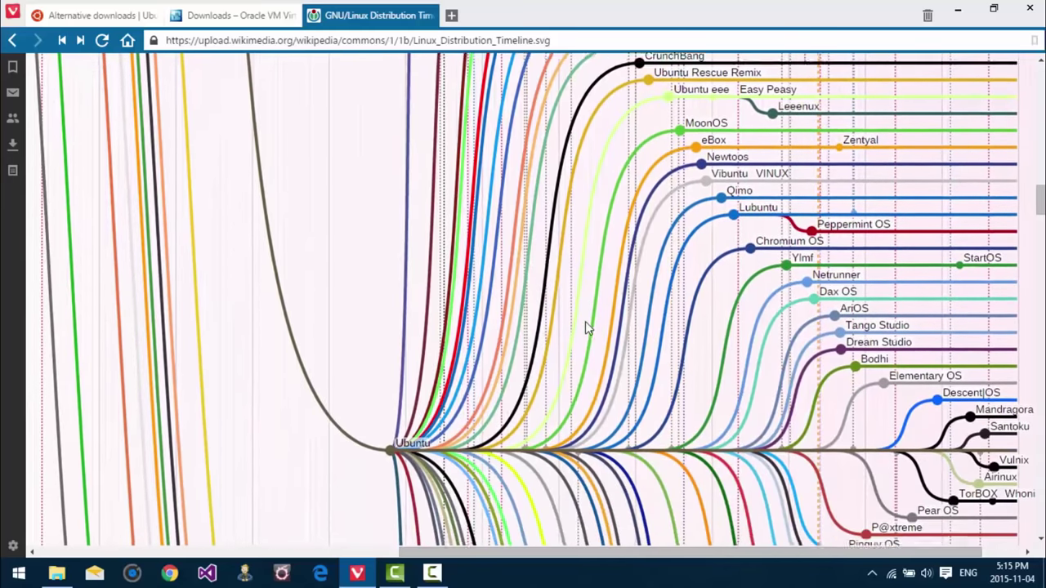
{"action": "scroll", "coordinate": [585, 327], "scroll_direction": "down", "scroll_amount": 1}
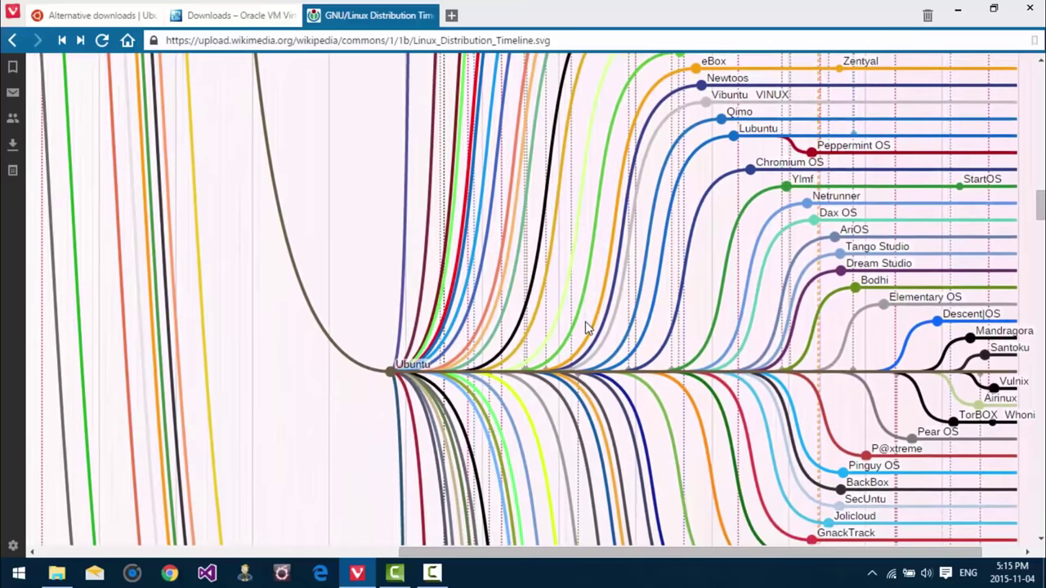
{"action": "scroll", "coordinate": [585, 322], "scroll_direction": "down", "scroll_amount": 1}
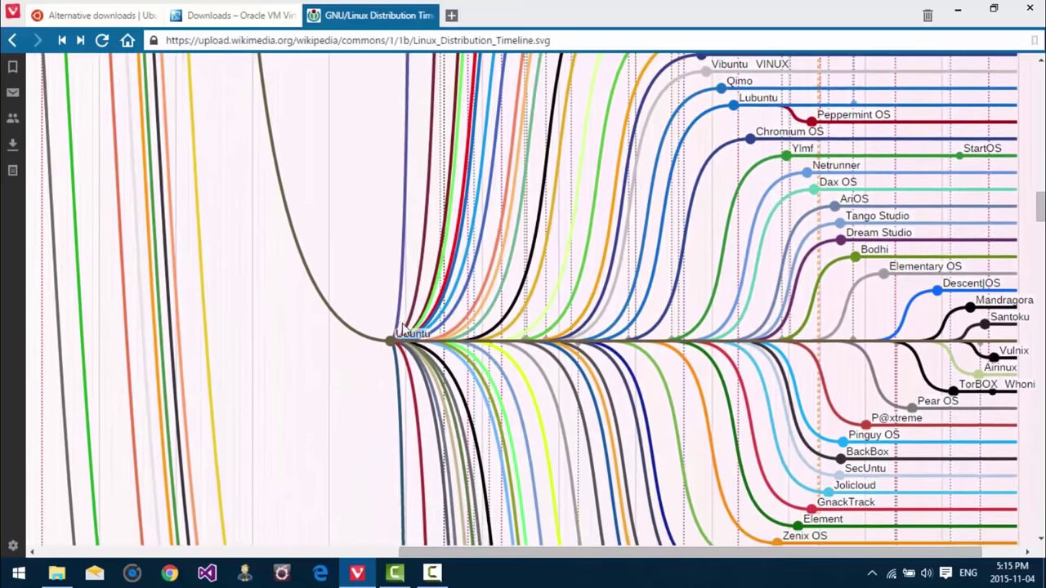
{"action": "scroll", "coordinate": [409, 343], "scroll_direction": "up", "scroll_amount": 5}
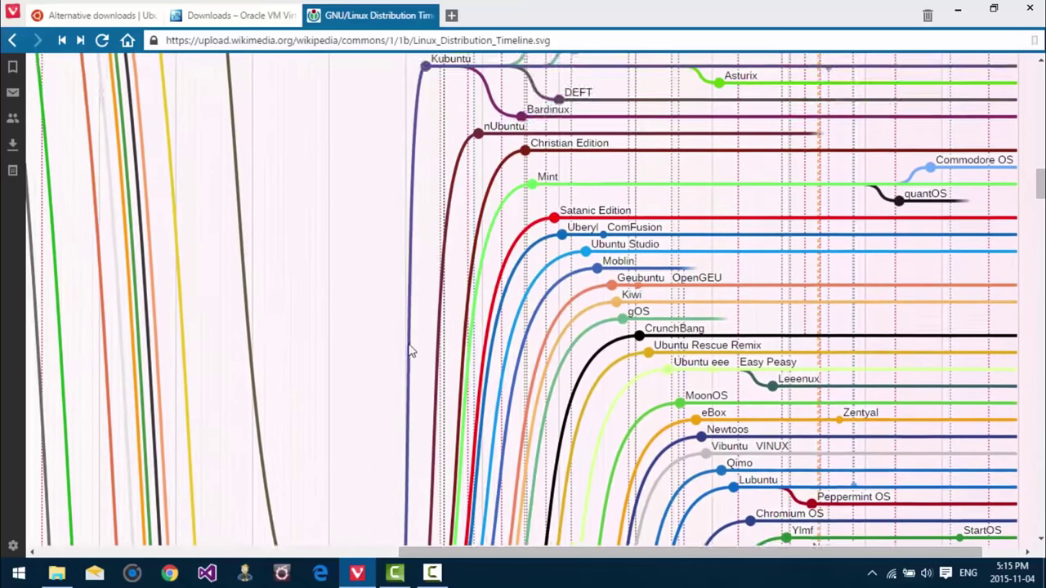
{"action": "scroll", "coordinate": [411, 349], "scroll_direction": "up", "scroll_amount": 1}
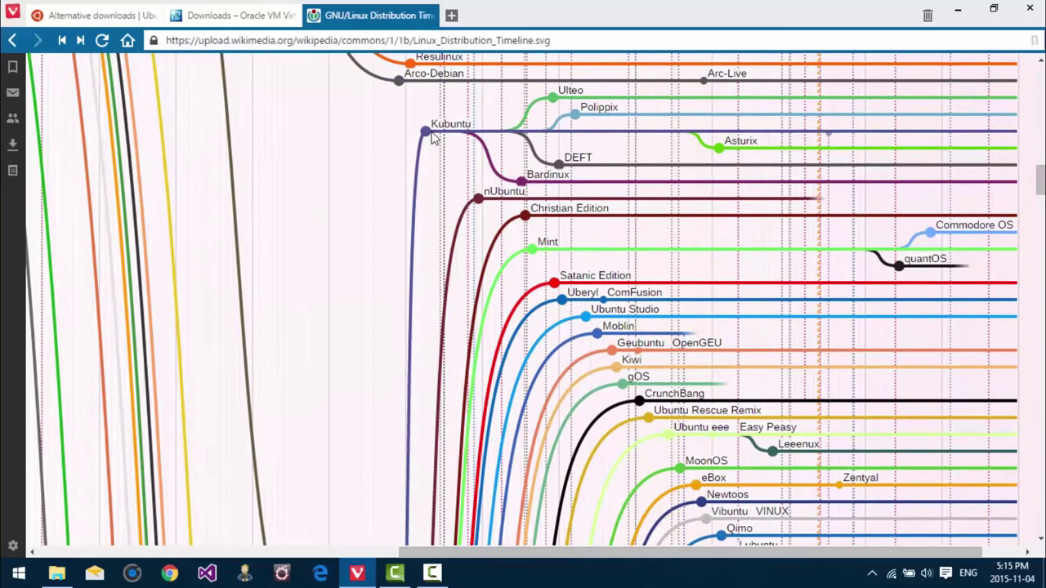
{"action": "left_click", "coordinate": [451, 15]}
Step: Search Google Images for unity7 and preview the Wikipedia Unity screenshot, then the Unity Dash one
{"action": "type", "text": "unity7"}
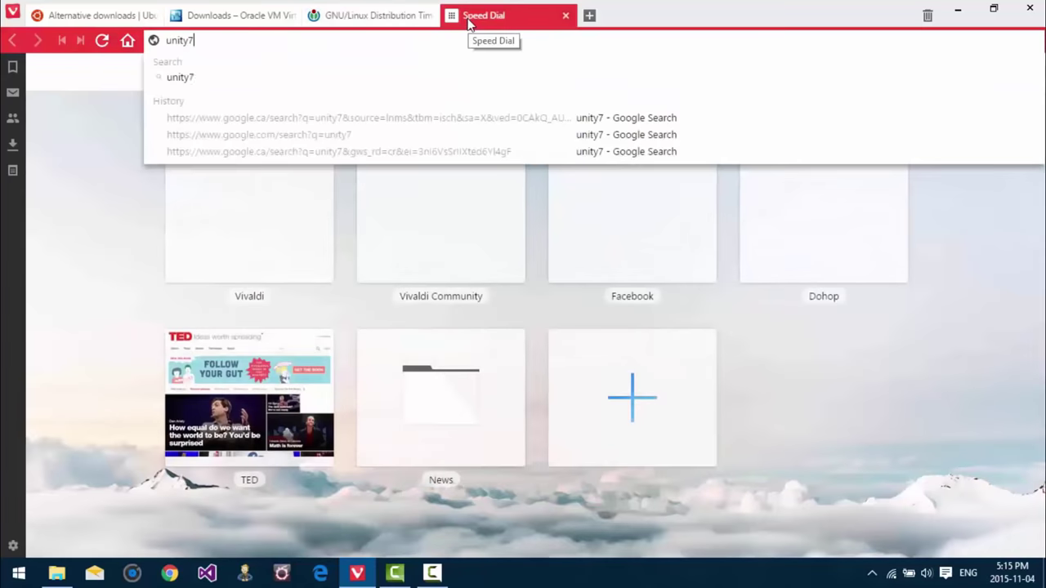
{"action": "key", "text": "Return"}
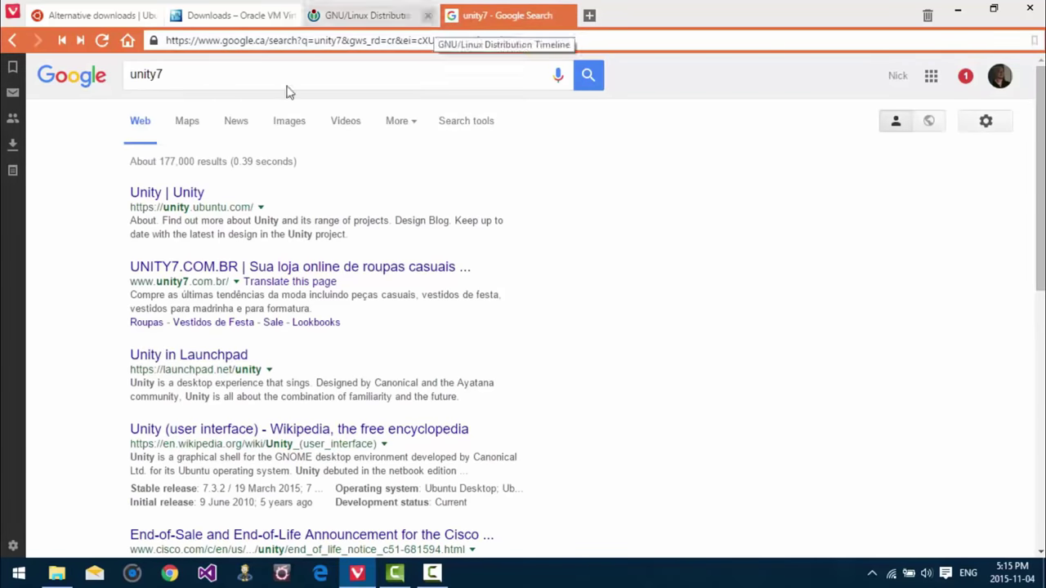
{"action": "left_click", "coordinate": [288, 121]}
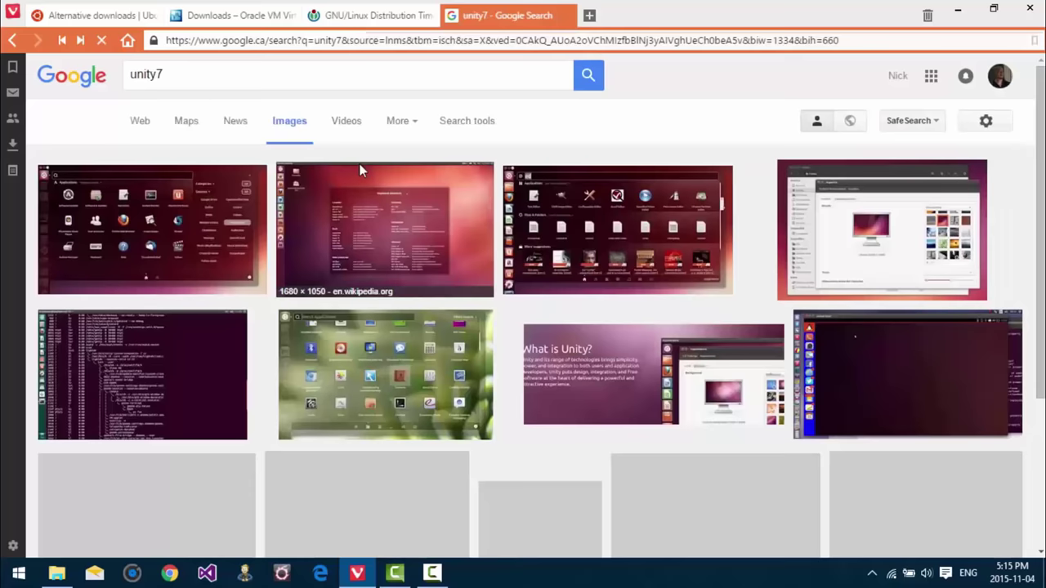
{"action": "left_click", "coordinate": [439, 217]}
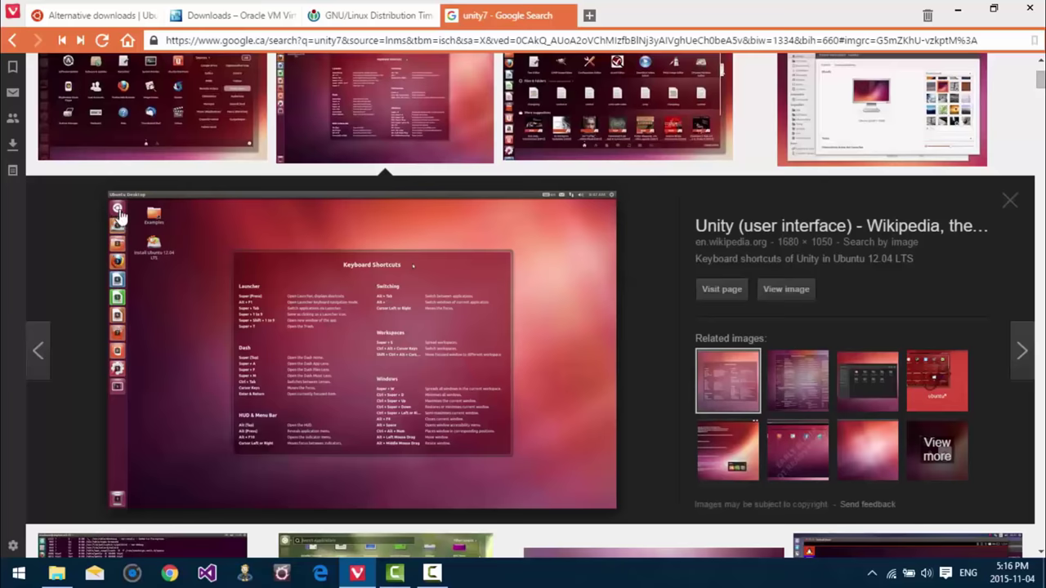
{"action": "key", "text": "Right"}
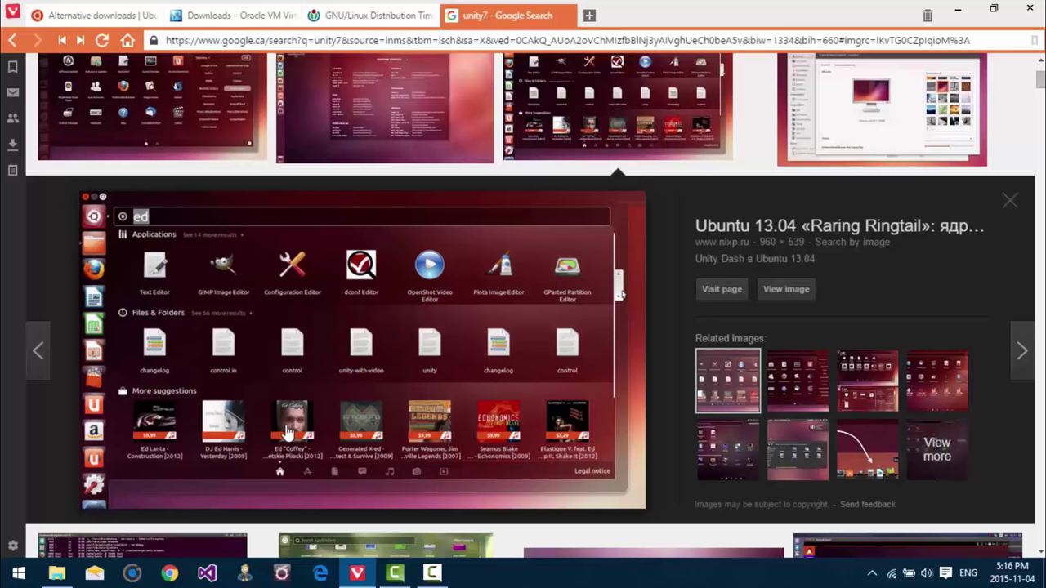
{"action": "left_click", "coordinate": [588, 16]}
Step: Search Google Images for kde5 and preview the linuxg.net KDE desktop screenshot and the next result
{"action": "type", "text": "kde"}
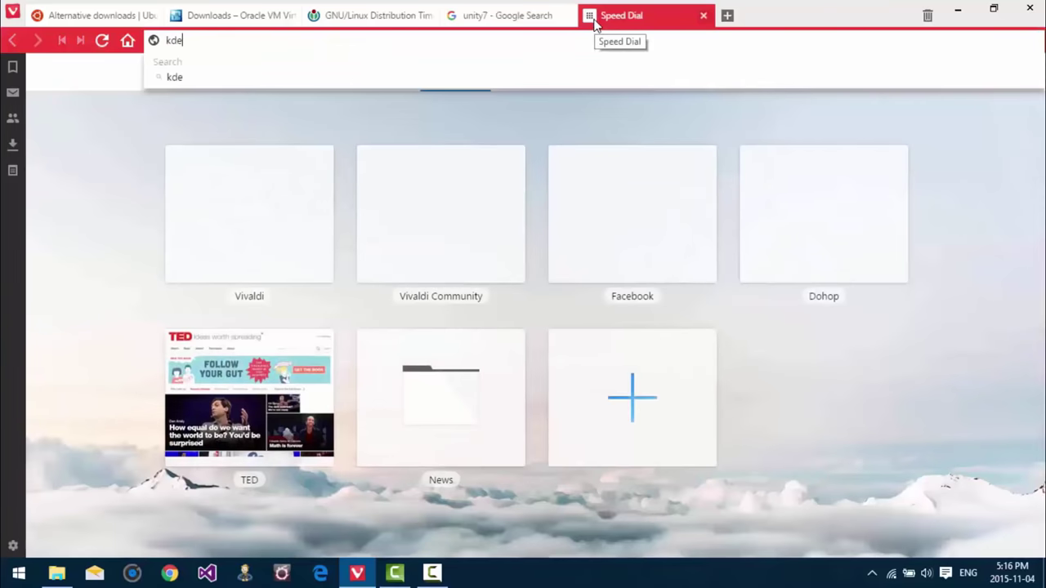
{"action": "type", "text": "5"}
{"action": "key", "text": "Return"}
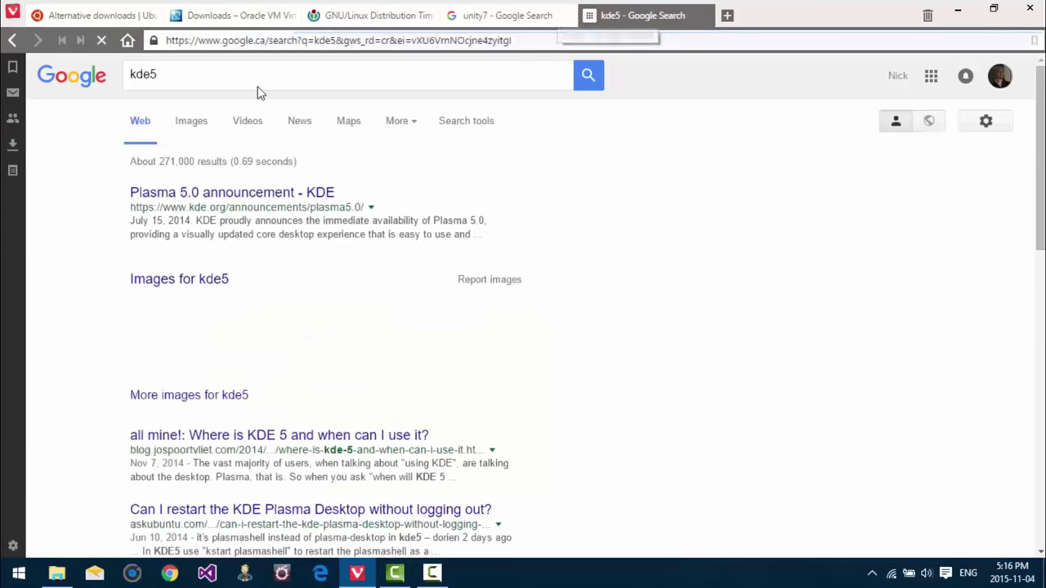
{"action": "left_click", "coordinate": [196, 128]}
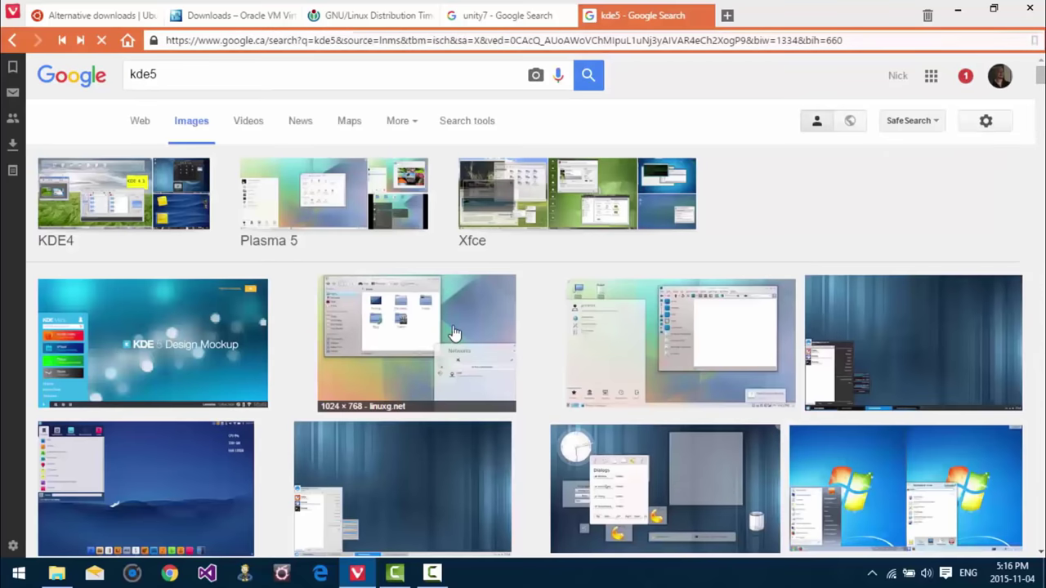
{"action": "left_click", "coordinate": [454, 333]}
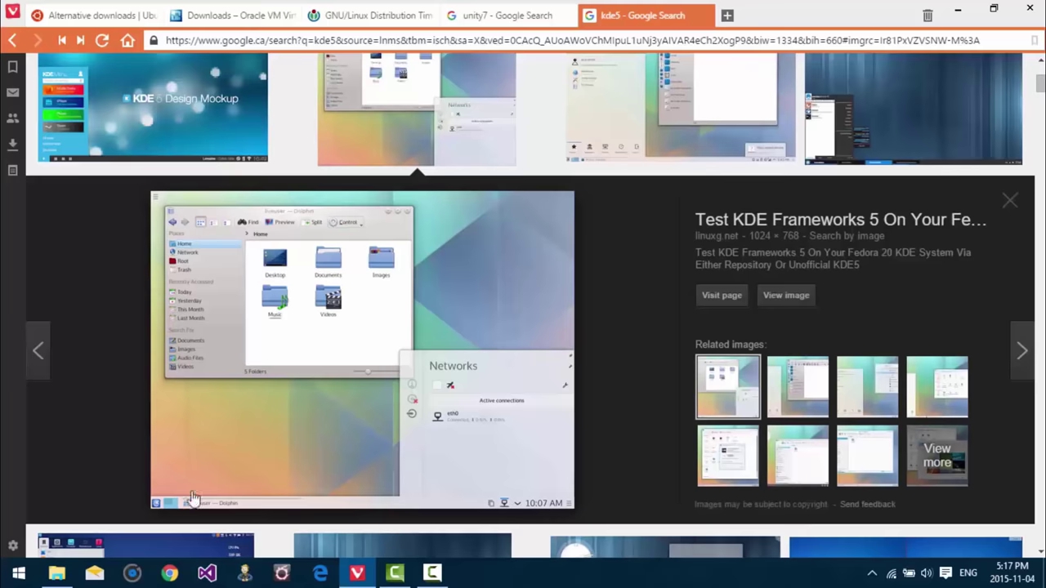
{"action": "key", "text": "Right"}
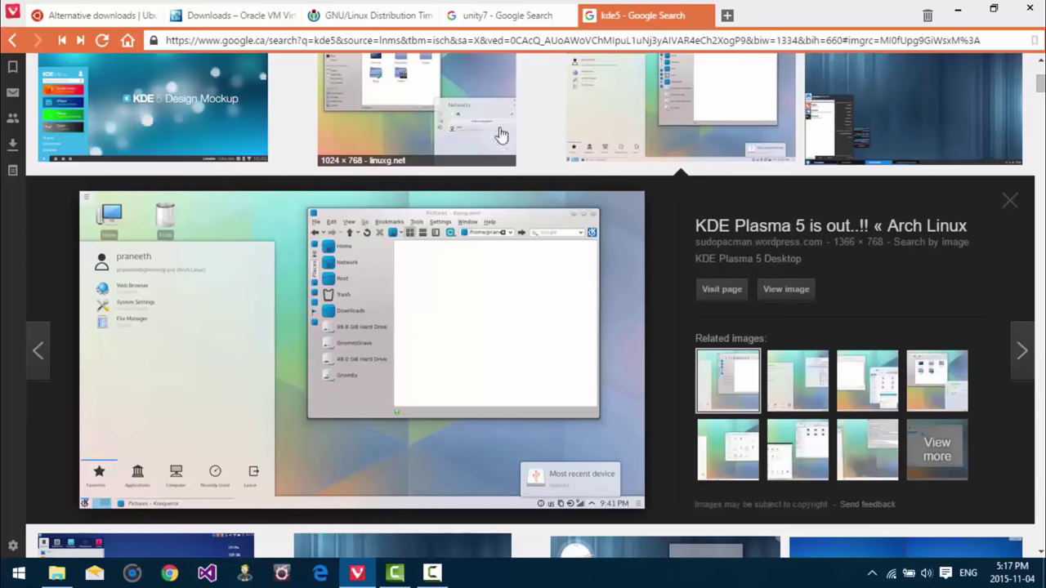
Step: Check the Linux distribution timeline tab, return to the kde5 results, and select the address bar
{"action": "left_click", "coordinate": [365, 18]}
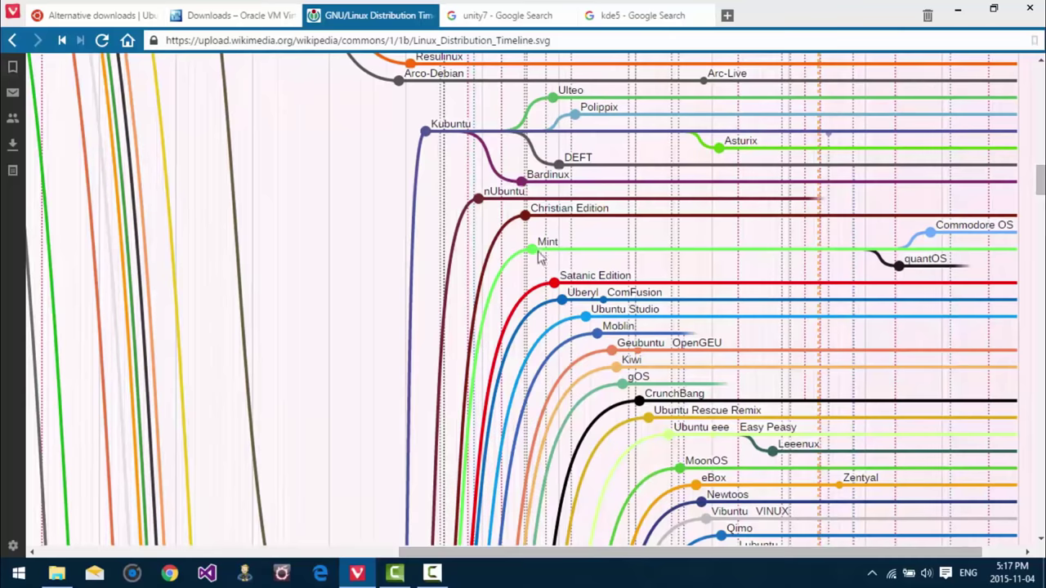
{"action": "left_click", "coordinate": [636, 17]}
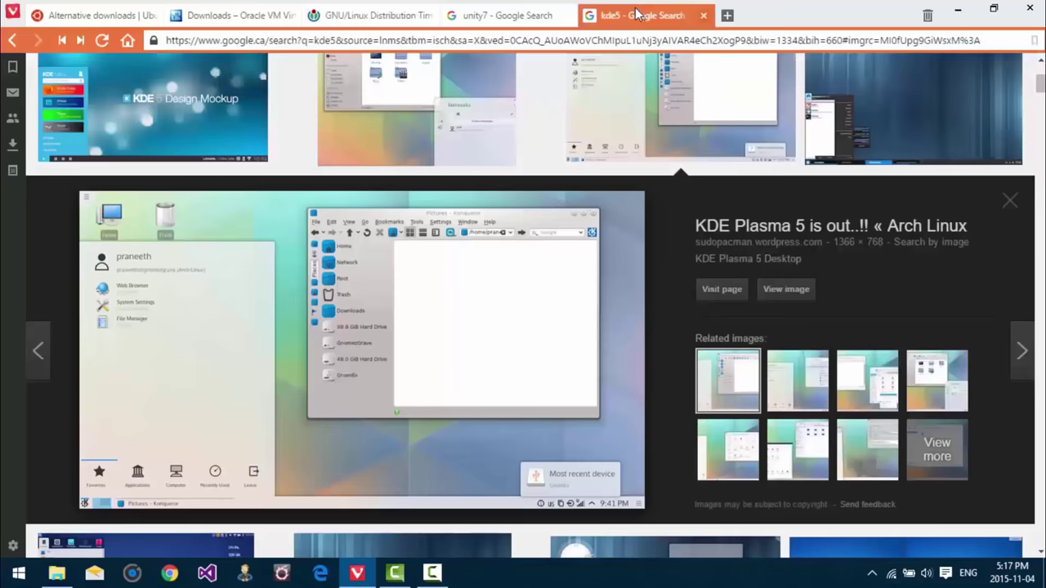
{"action": "left_click", "coordinate": [609, 40]}
Step: Load linuxmint.com and bring up the Cinnamon Edition slide
{"action": "type", "text": "l"}
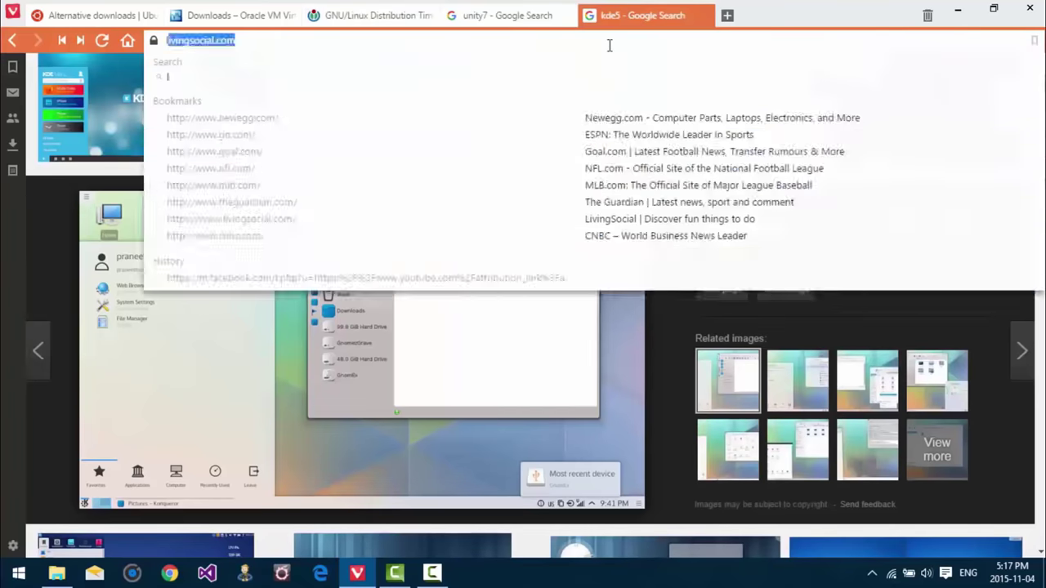
{"action": "type", "text": "inuxmint.com"}
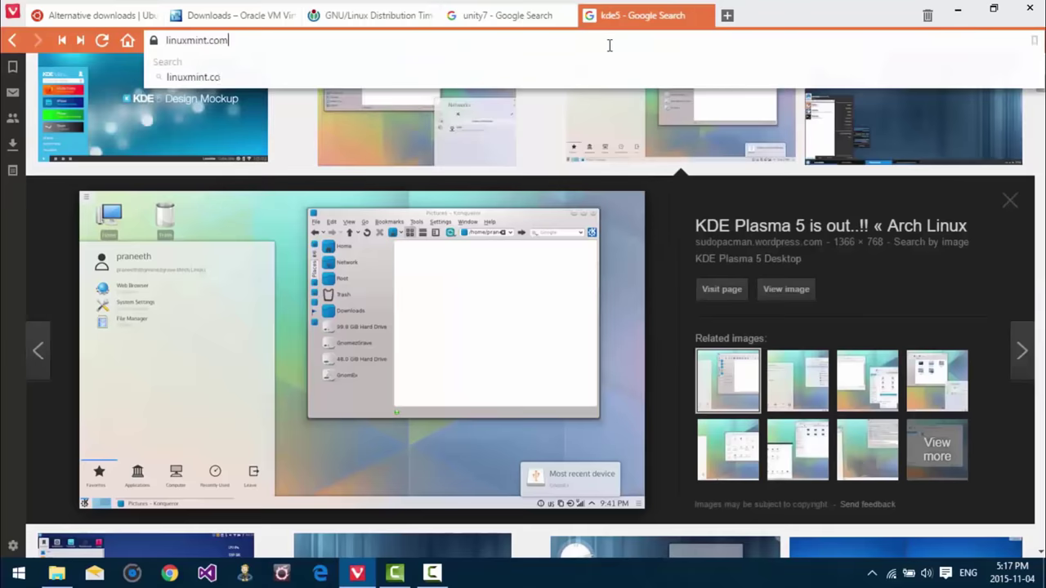
{"action": "key", "text": "Return"}
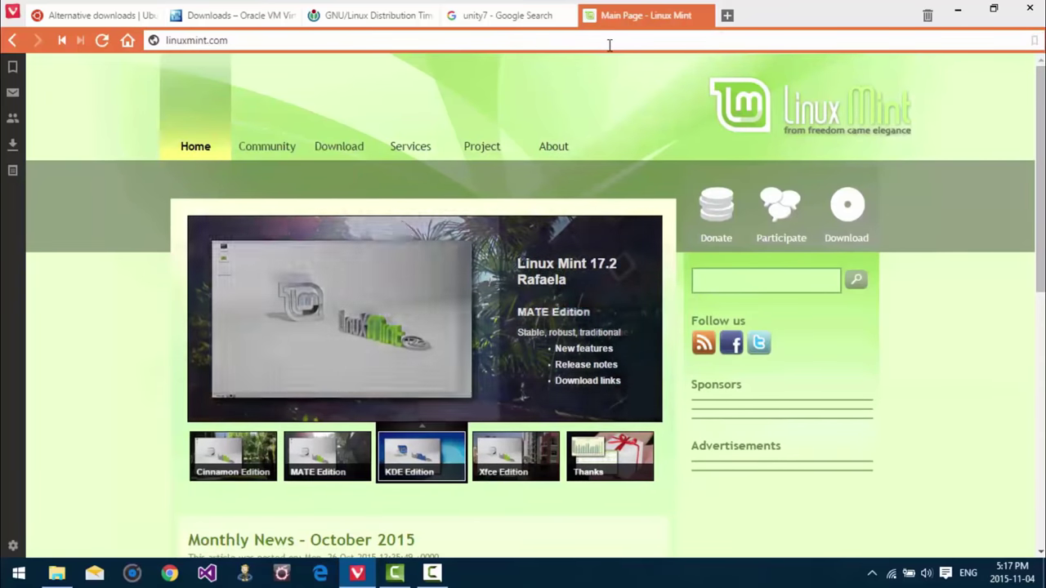
{"action": "mouse_move", "coordinate": [374, 128]}
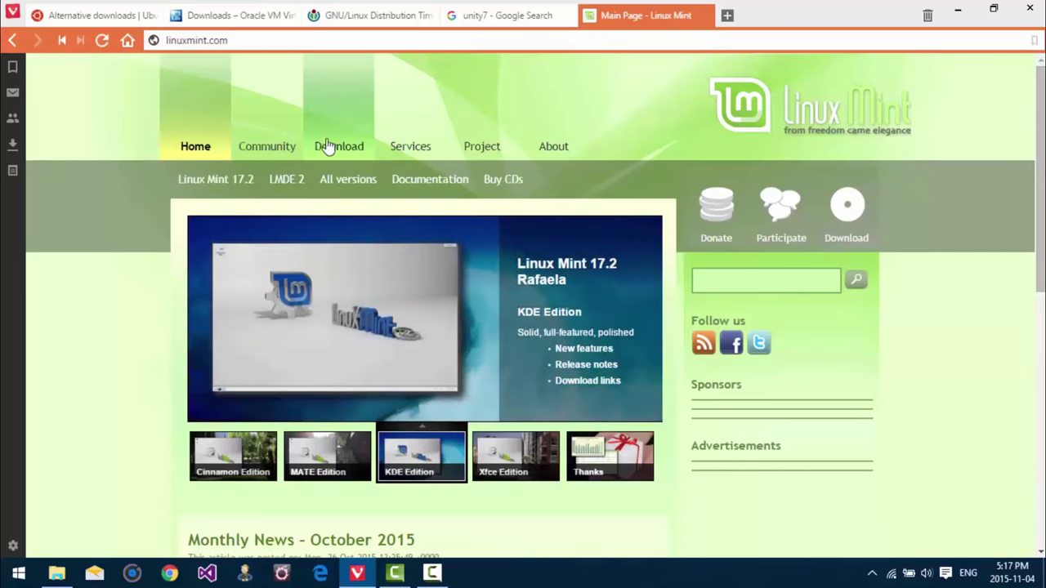
{"action": "mouse_move", "coordinate": [483, 145]}
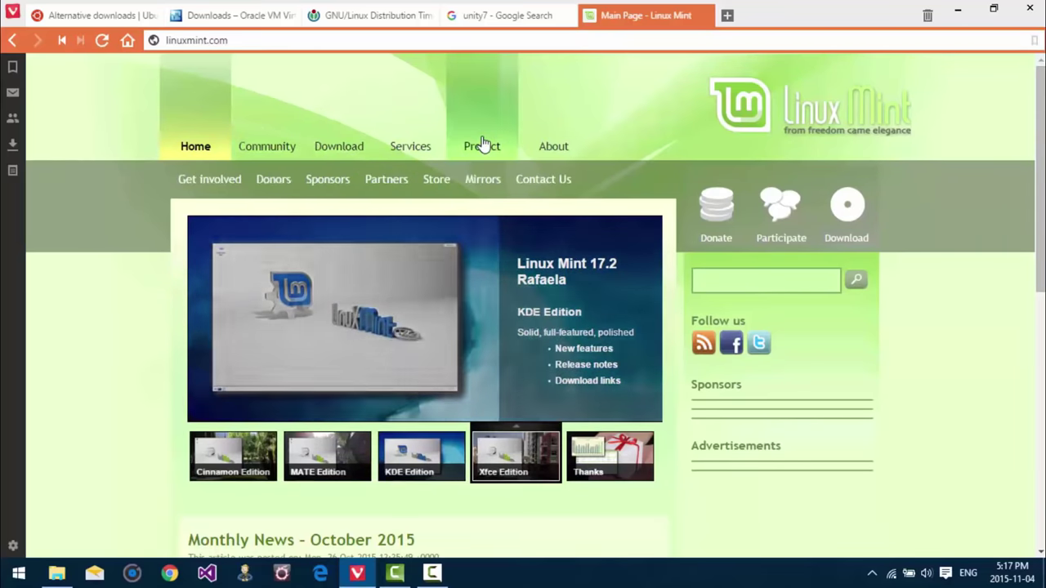
{"action": "mouse_move", "coordinate": [439, 145]}
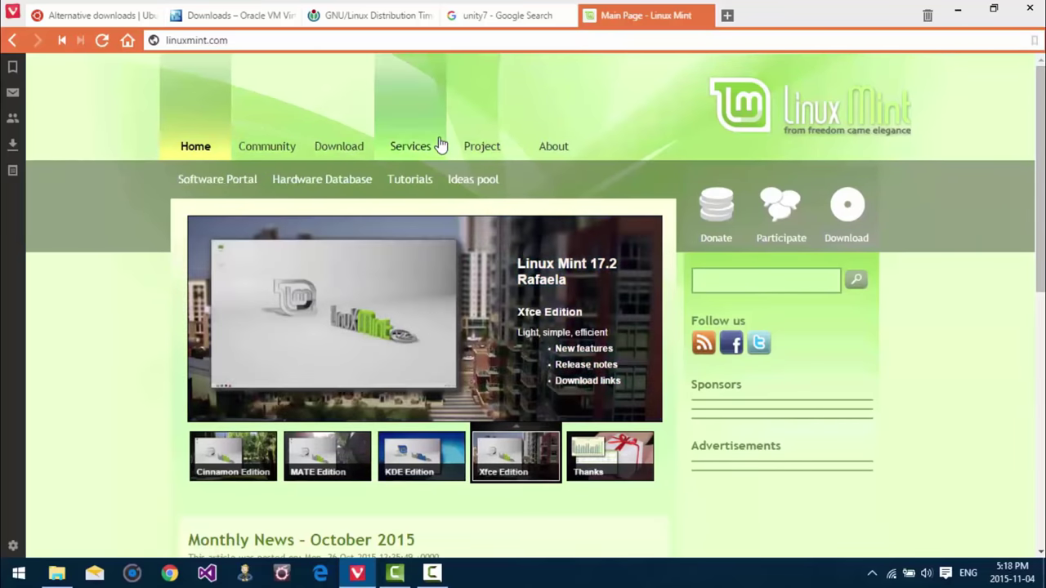
{"action": "left_click", "coordinate": [233, 454]}
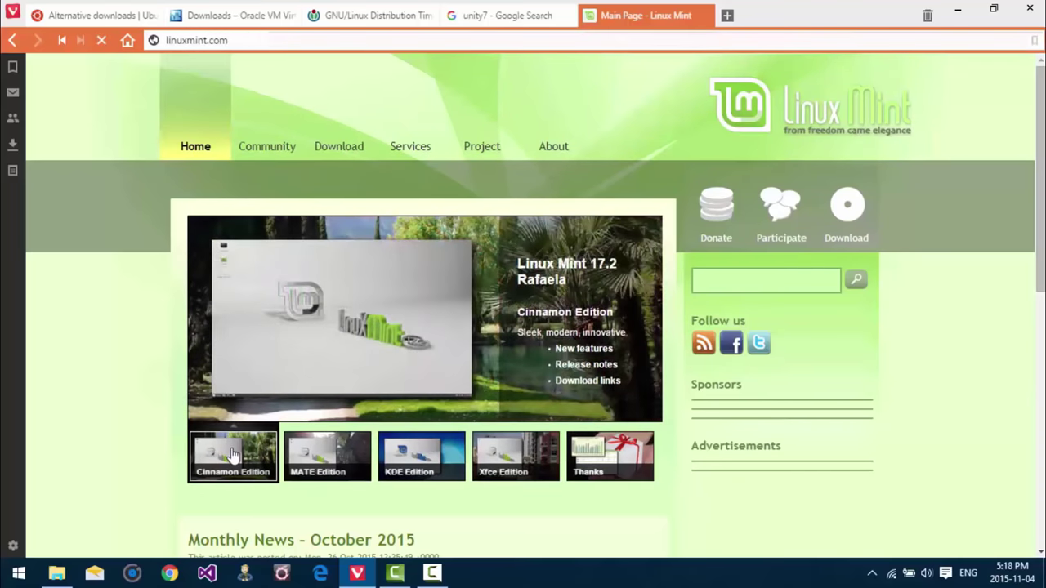
Step: Open the Linux Mint 17.2 'Rafaela' Cinnamon release post and view its screenshot
{"action": "left_click", "coordinate": [324, 336]}
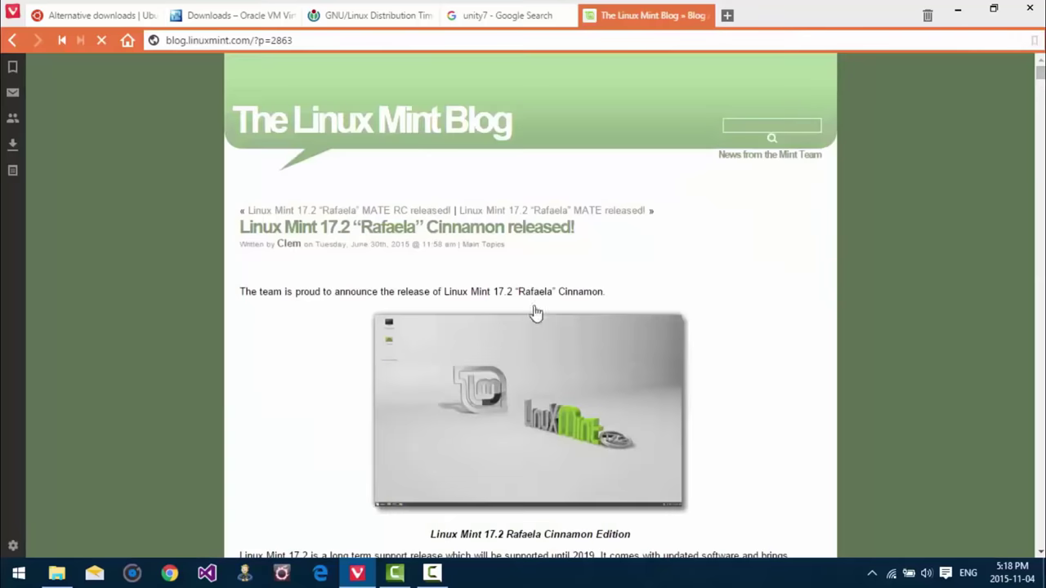
{"action": "scroll", "coordinate": [179, 331], "scroll_direction": "down", "scroll_amount": 3}
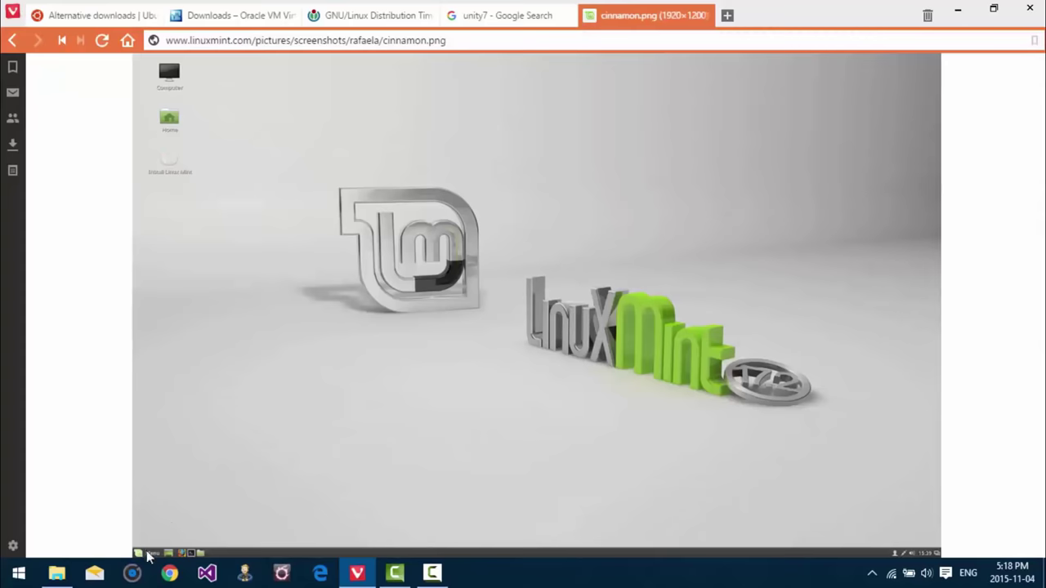
{"action": "left_click", "coordinate": [11, 42]}
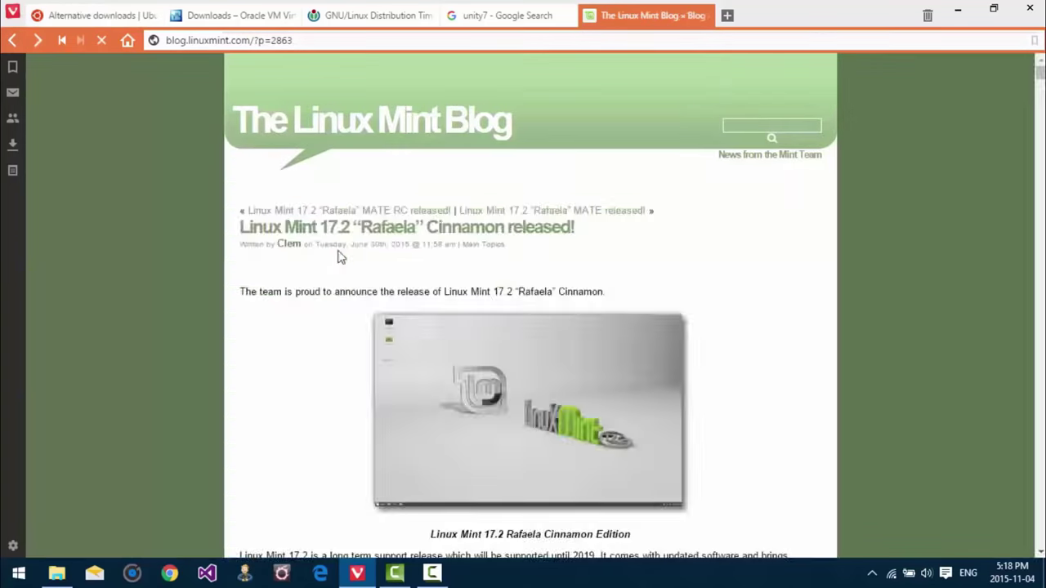
{"action": "scroll", "coordinate": [308, 324], "scroll_direction": "down", "scroll_amount": 2}
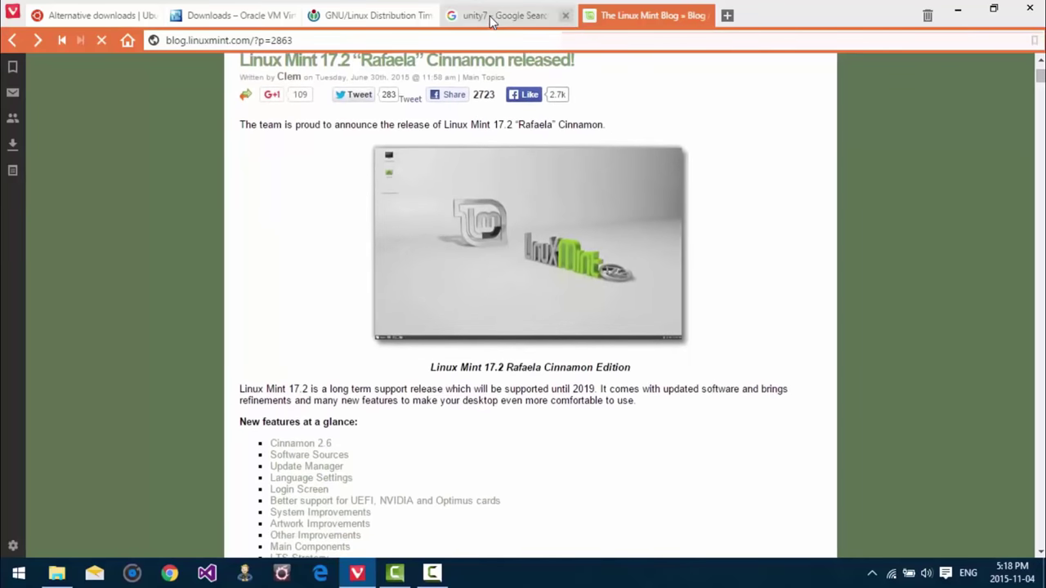
{"action": "left_click", "coordinate": [489, 15]}
Step: Scroll the distribution timeline down to the Ubuntu branch, then return to the Linux Mint 17.2 blog post
{"action": "left_click", "coordinate": [371, 15]}
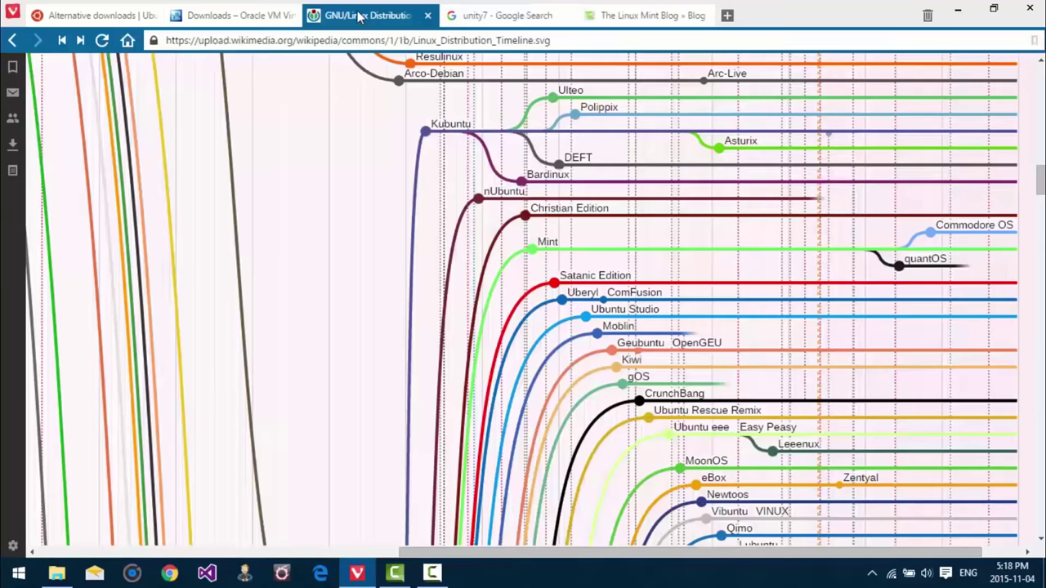
{"action": "scroll", "coordinate": [651, 268], "scroll_direction": "down", "scroll_amount": 2}
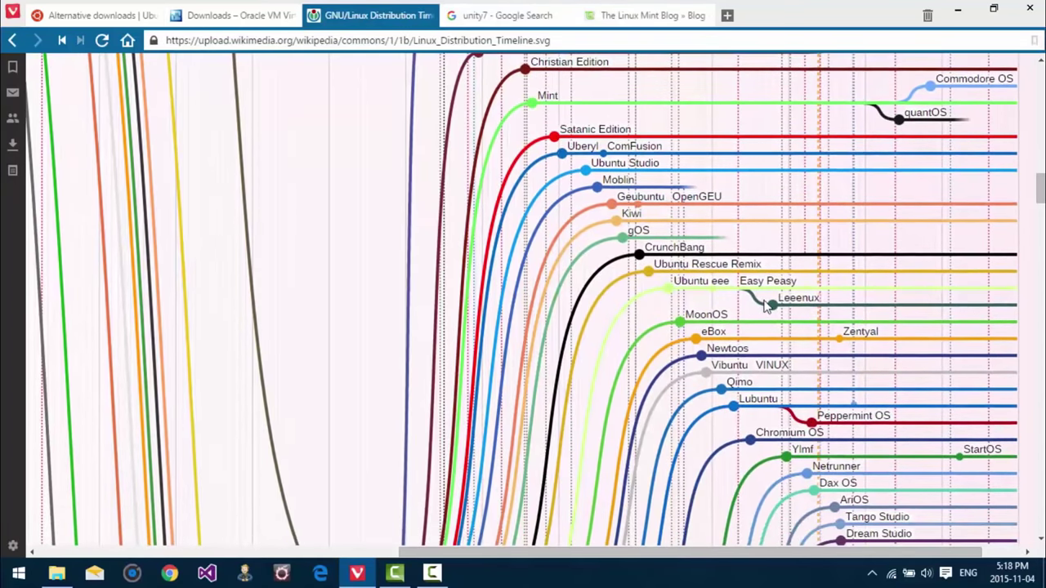
{"action": "scroll", "coordinate": [766, 304], "scroll_direction": "down", "scroll_amount": 3}
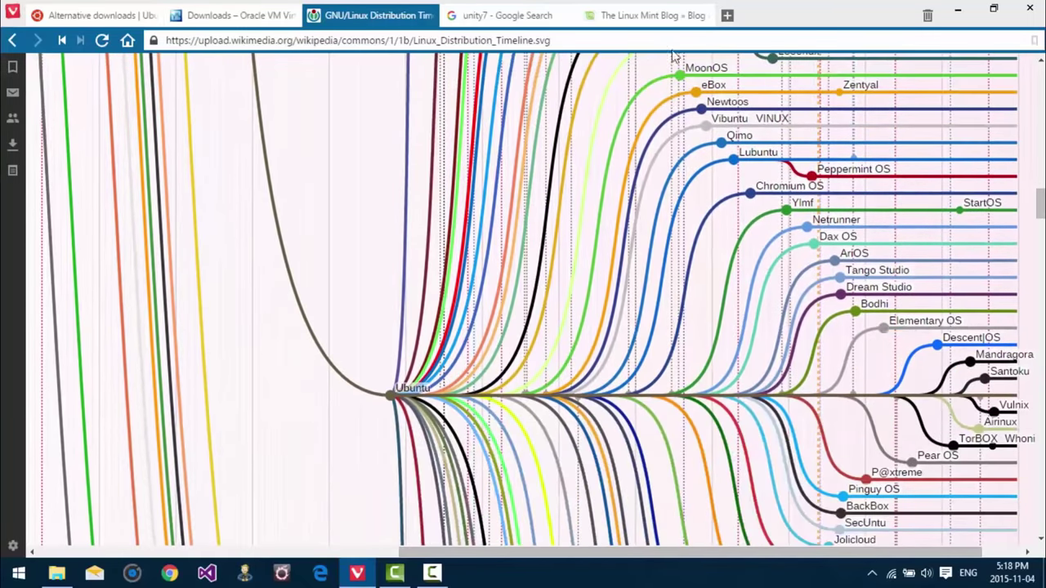
{"action": "left_click", "coordinate": [643, 15]}
Step: Search Google for 'elementary os' and open the 'Download elementary OS' result on elementary.io
{"action": "left_click", "coordinate": [605, 39]}
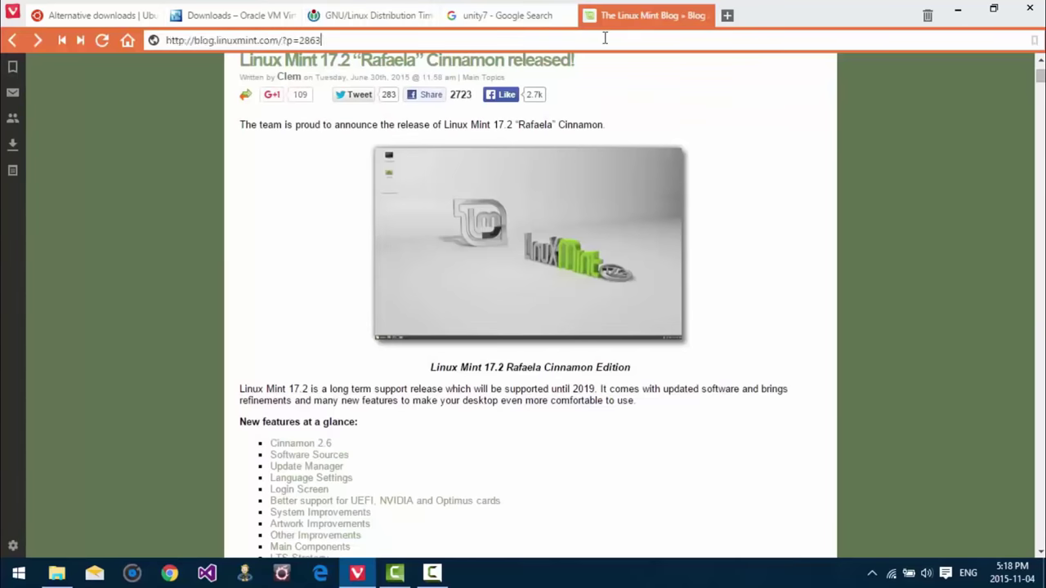
{"action": "type", "text": "eleme"}
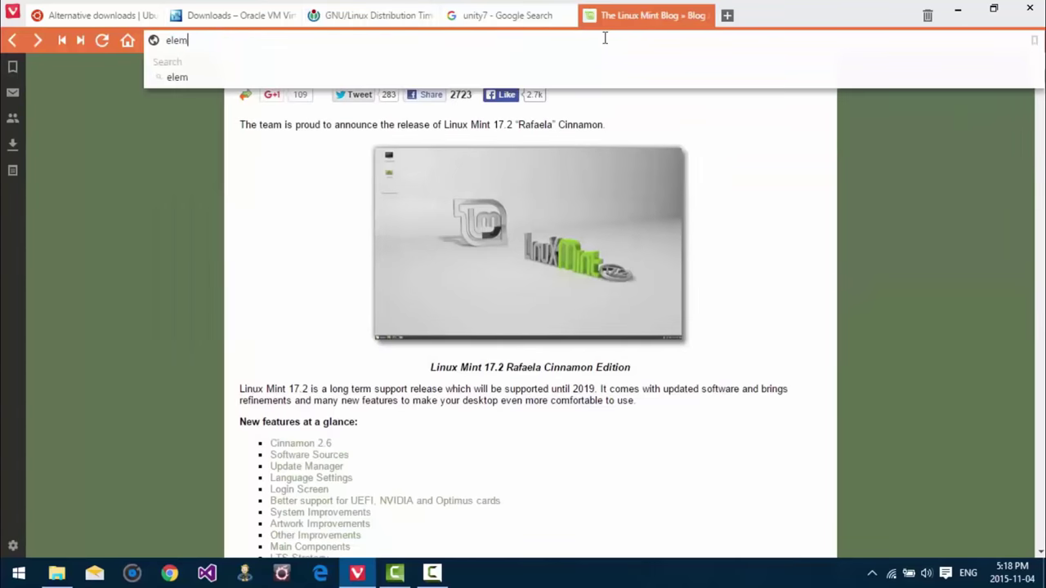
{"action": "type", "text": "n"}
{"action": "key", "text": "BackSpace"}
{"action": "type", "text": "entary os"}
{"action": "key", "text": "Return"}
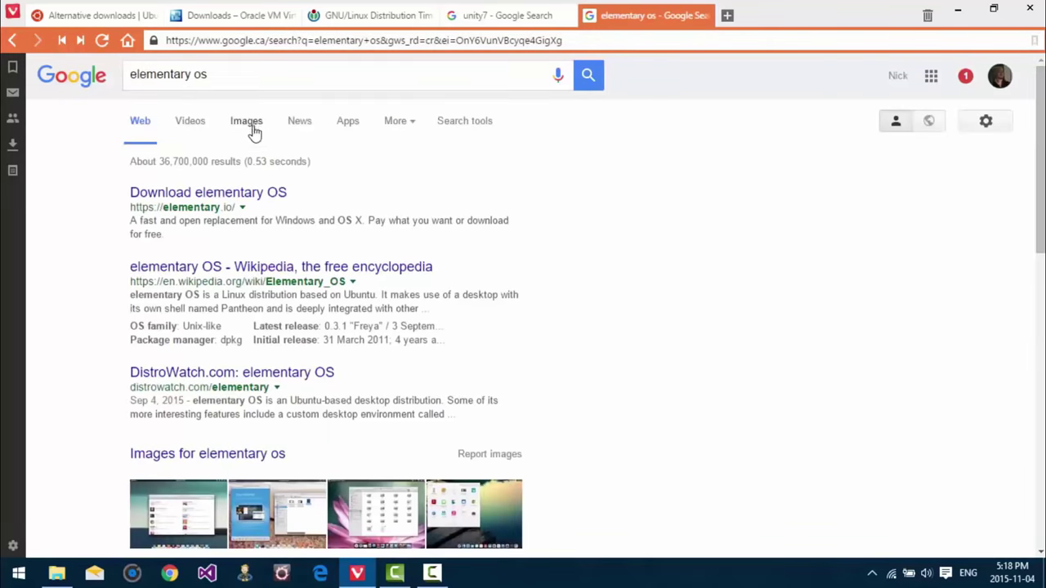
{"action": "left_click", "coordinate": [242, 197]}
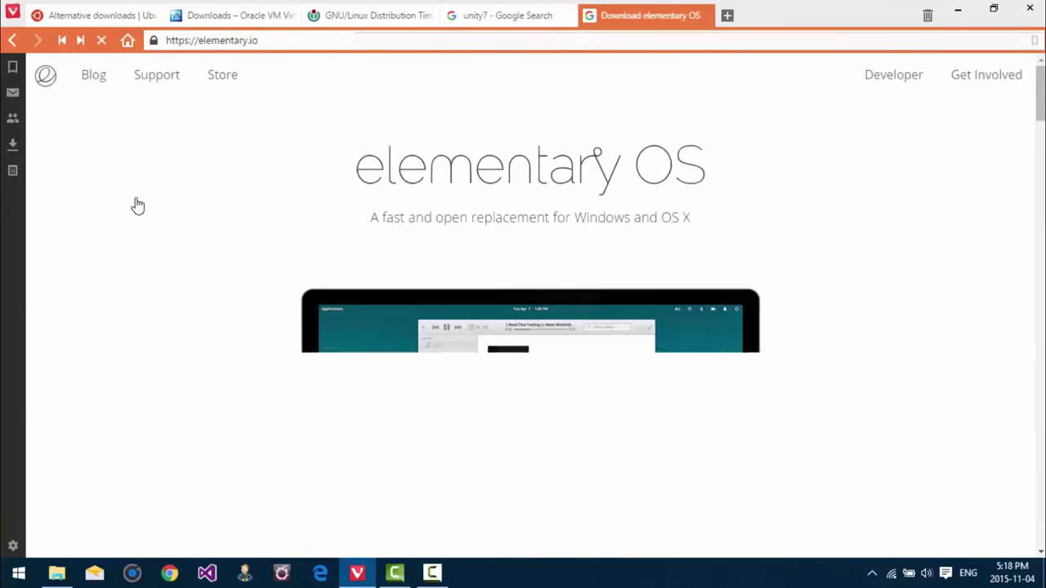
{"action": "scroll", "coordinate": [135, 205], "scroll_direction": "down", "scroll_amount": 3}
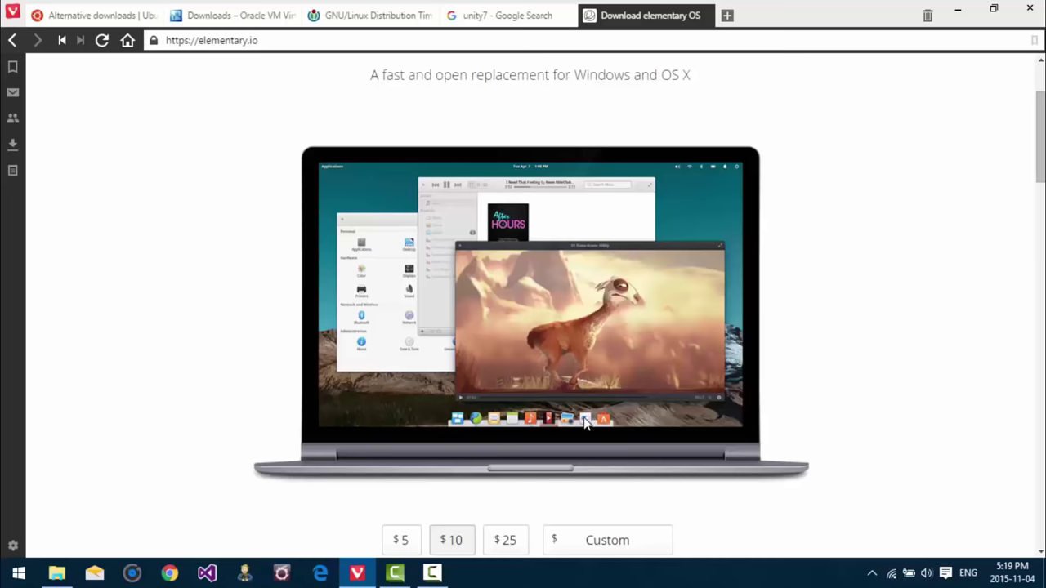
{"action": "scroll", "coordinate": [550, 154], "scroll_direction": "up", "scroll_amount": 2}
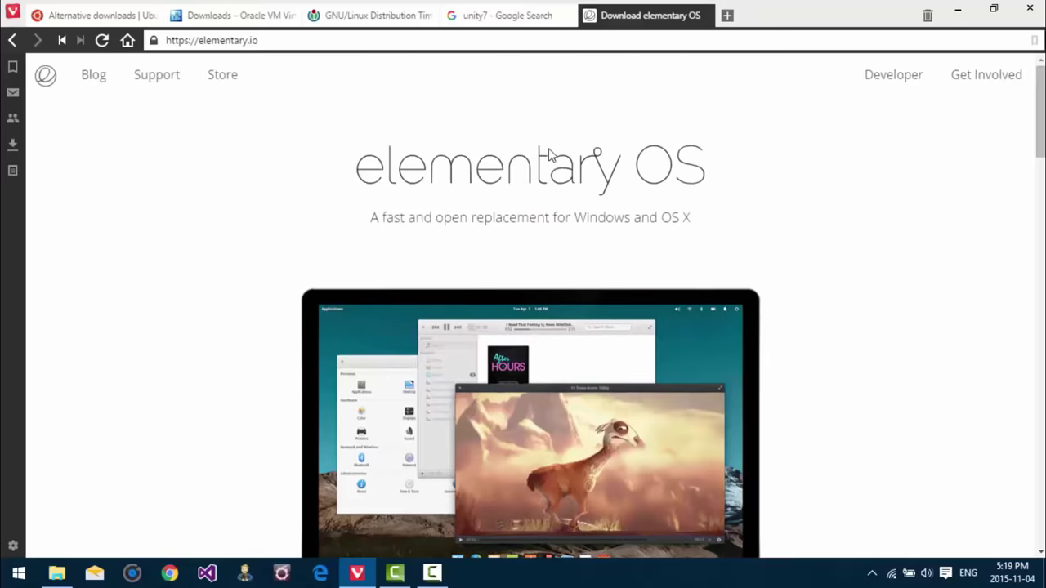
Step: Bring the GNU/Linux distribution timeline back to the front and scroll through the chart
{"action": "left_click", "coordinate": [461, 15]}
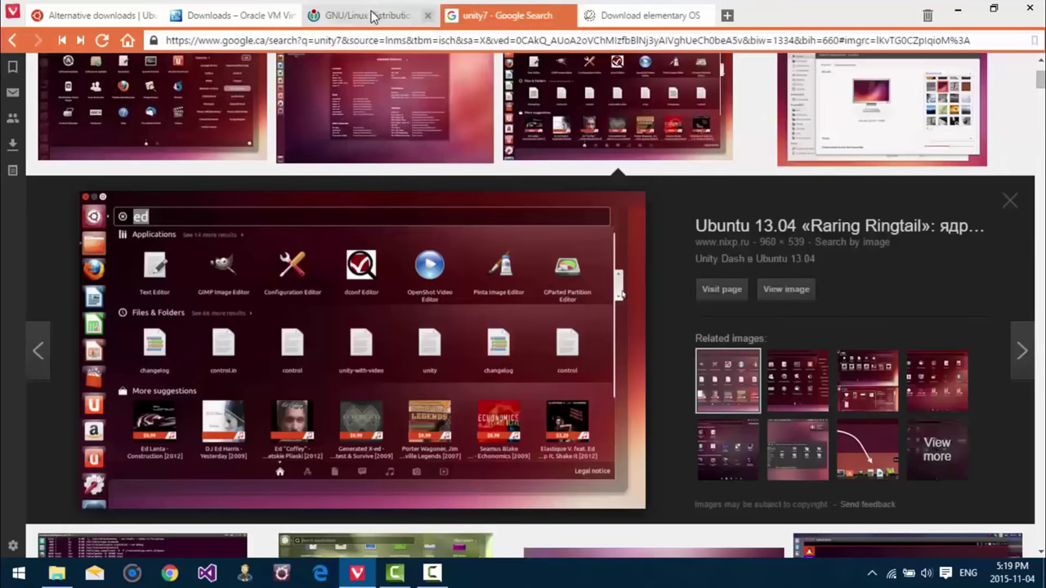
{"action": "left_click", "coordinate": [373, 13]}
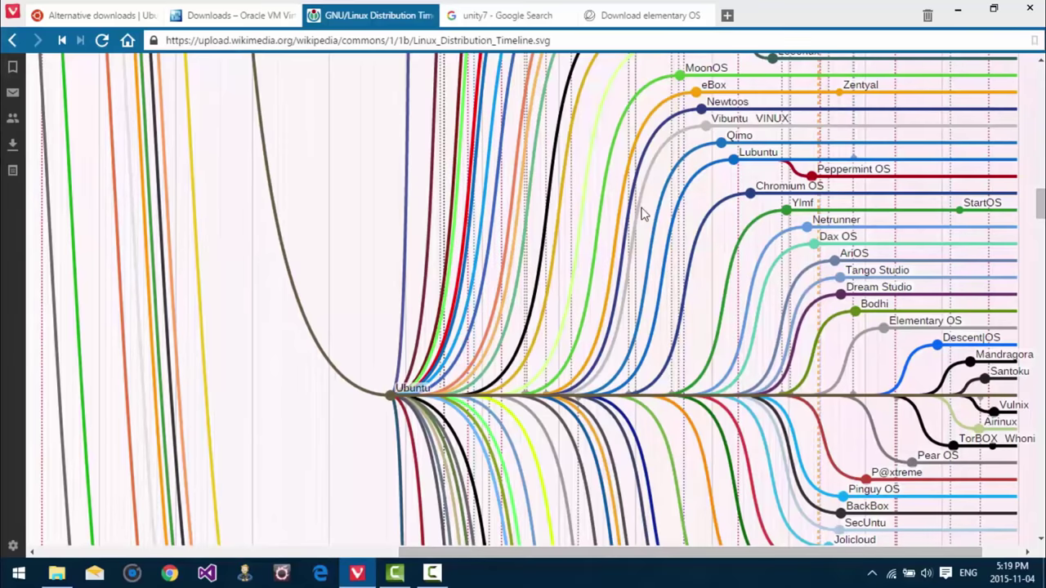
{"action": "scroll", "coordinate": [670, 223], "scroll_direction": "up", "scroll_amount": 3}
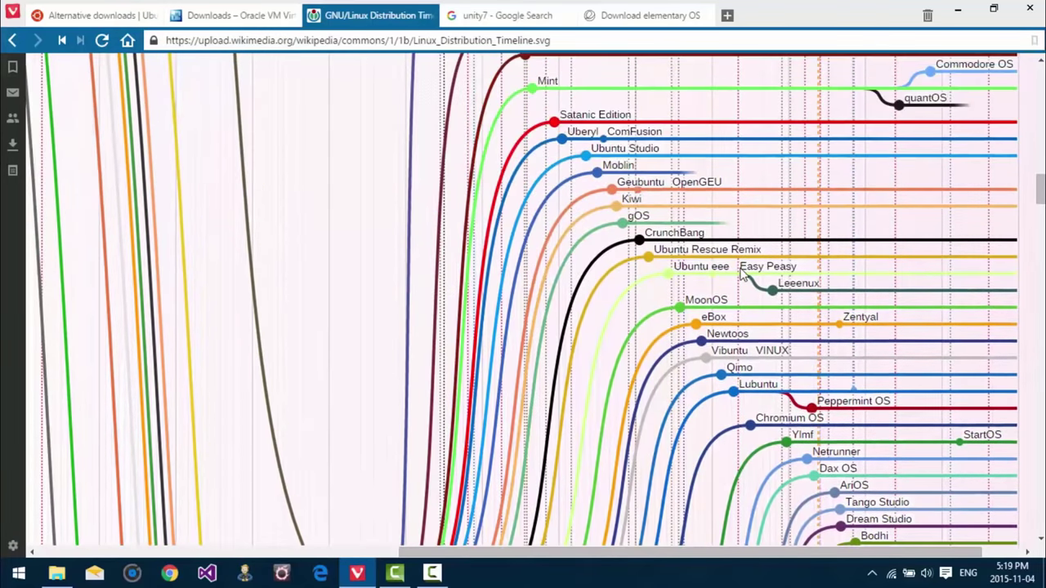
{"action": "scroll", "coordinate": [742, 275], "scroll_direction": "up", "scroll_amount": 1}
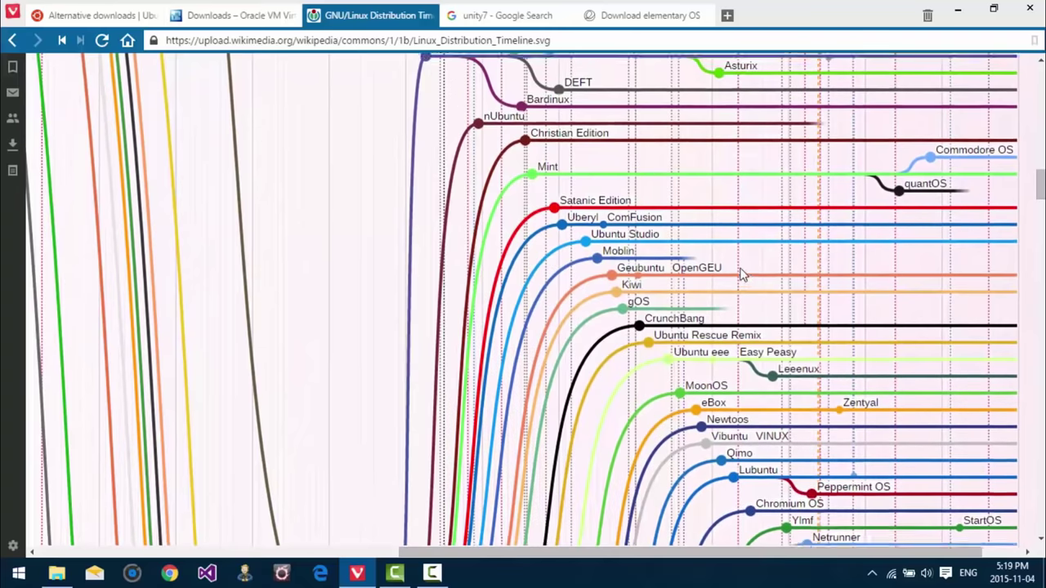
{"action": "scroll", "coordinate": [742, 275], "scroll_direction": "up", "scroll_amount": 1}
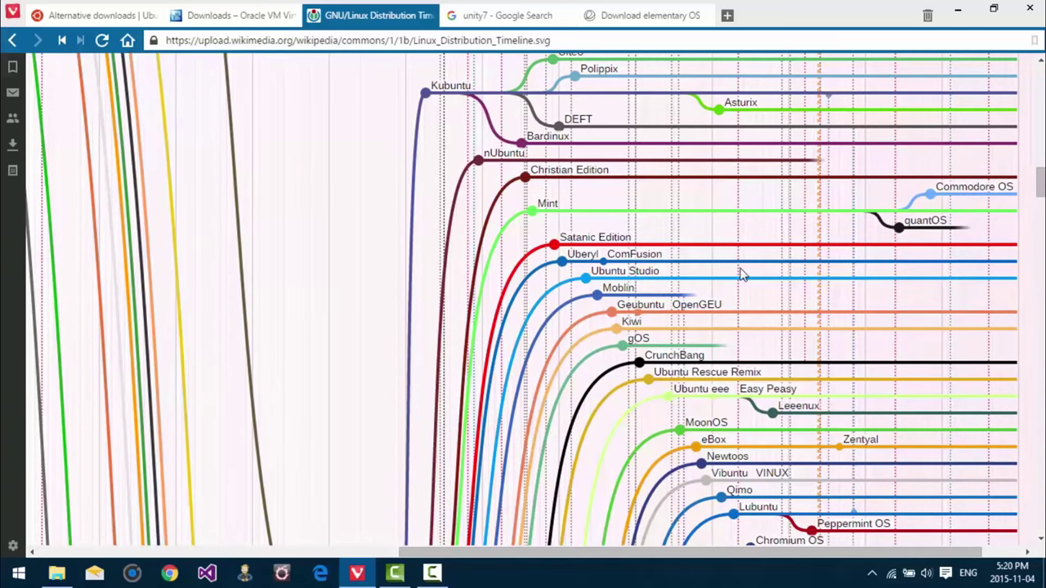
{"action": "scroll", "coordinate": [742, 274], "scroll_direction": "up", "scroll_amount": 10}
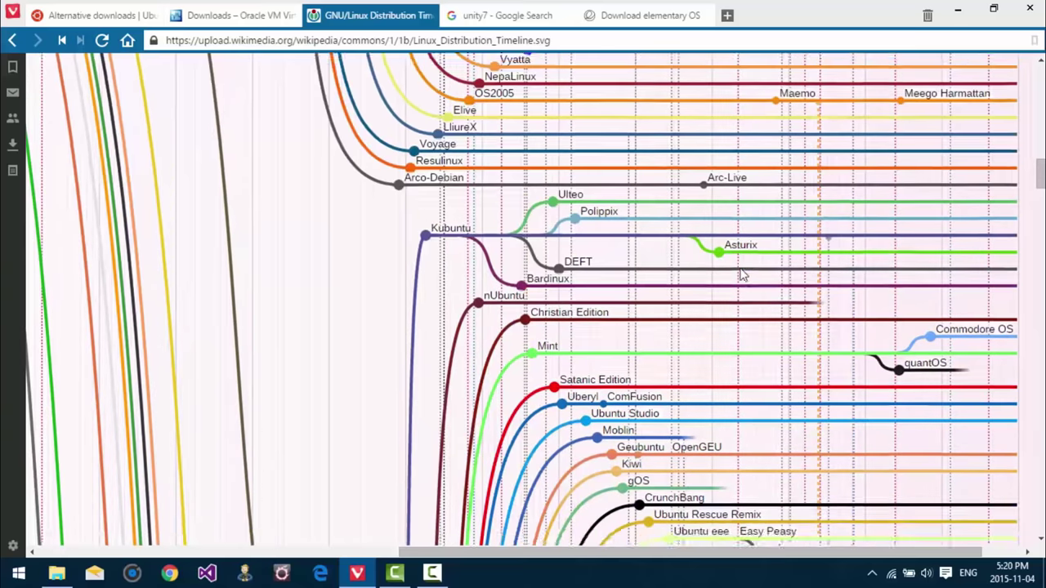
{"action": "scroll", "coordinate": [742, 275], "scroll_direction": "up", "scroll_amount": 5}
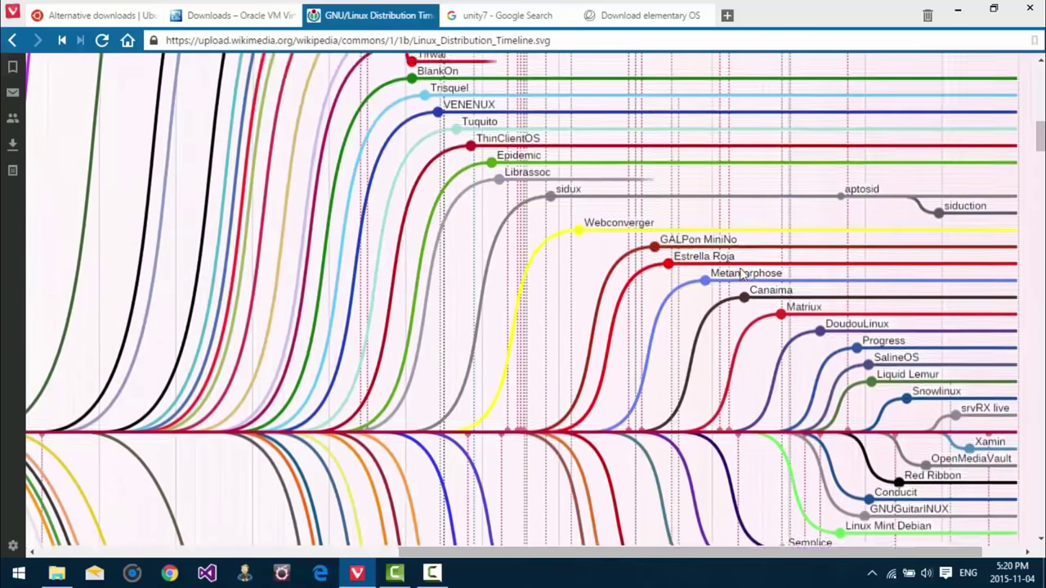
{"action": "scroll", "coordinate": [742, 274], "scroll_direction": "up", "scroll_amount": 8}
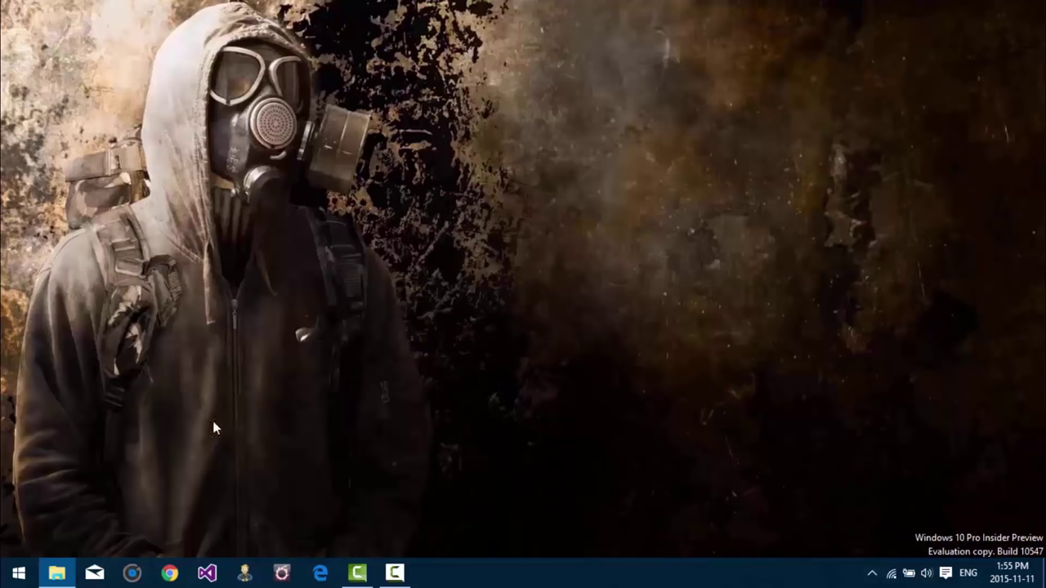
Step: Run VirtualBox-5.0.8-103449-Win.exe from the ubuntu downloads folder as administrator
{"action": "left_click", "coordinate": [58, 571]}
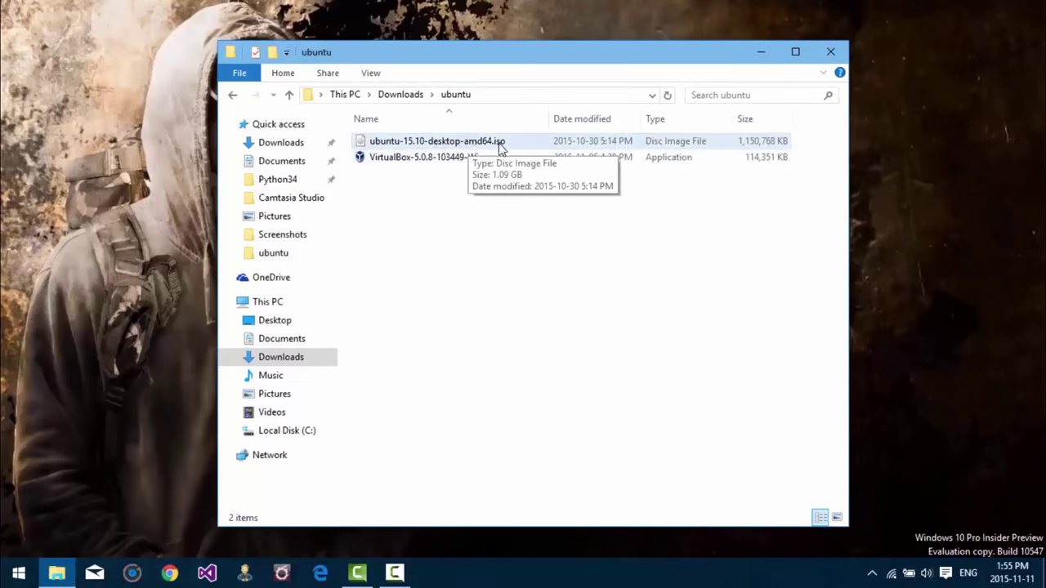
{"action": "right_click", "coordinate": [436, 162]}
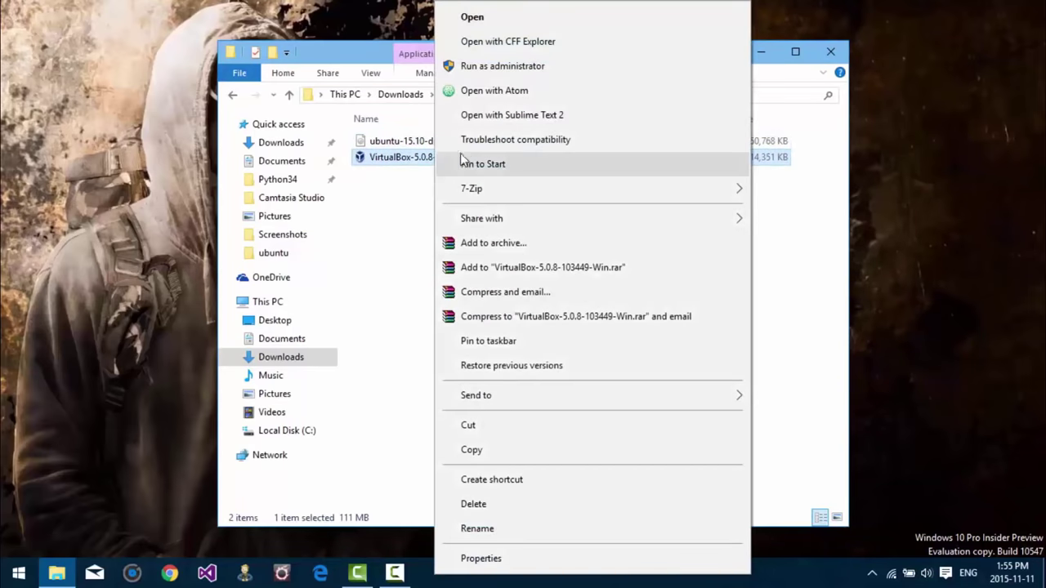
{"action": "left_click", "coordinate": [496, 69]}
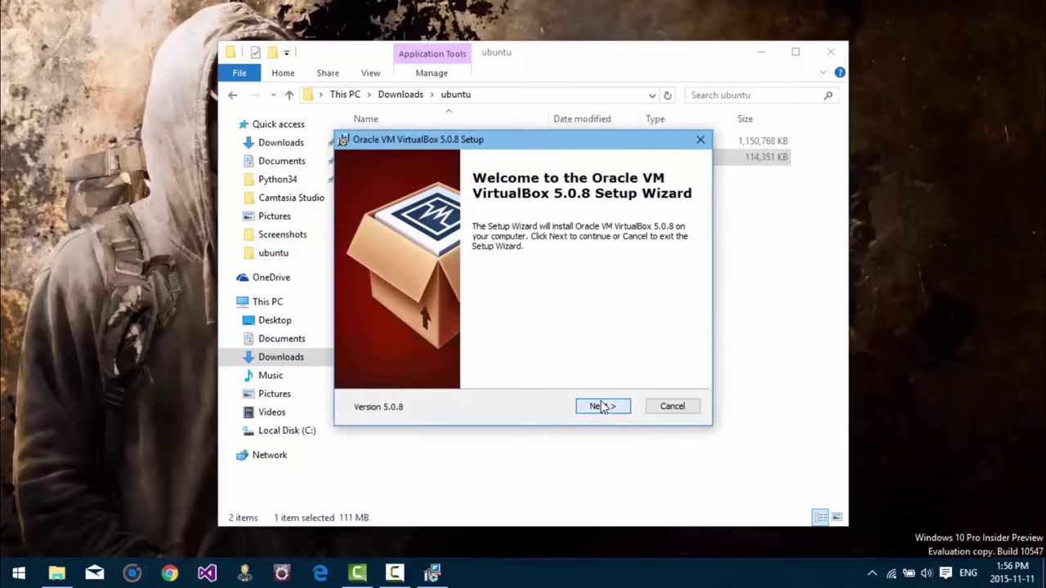
Step: Install VirtualBox 5.0.8 with default features and shortcuts, accepting the network interface reset
{"action": "left_click", "coordinate": [603, 406]}
{"action": "left_click", "coordinate": [602, 406]}
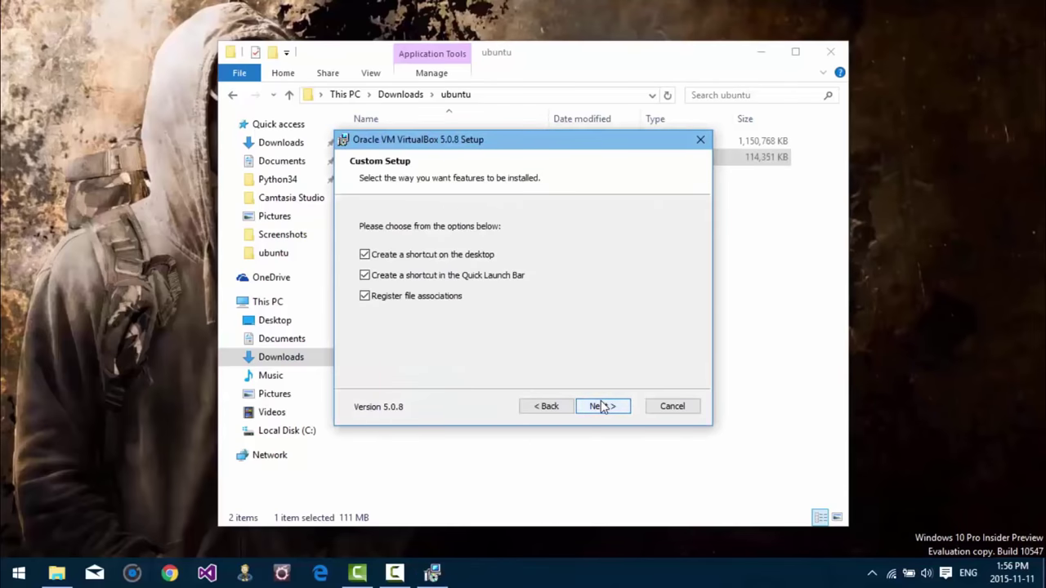
{"action": "left_click", "coordinate": [602, 406]}
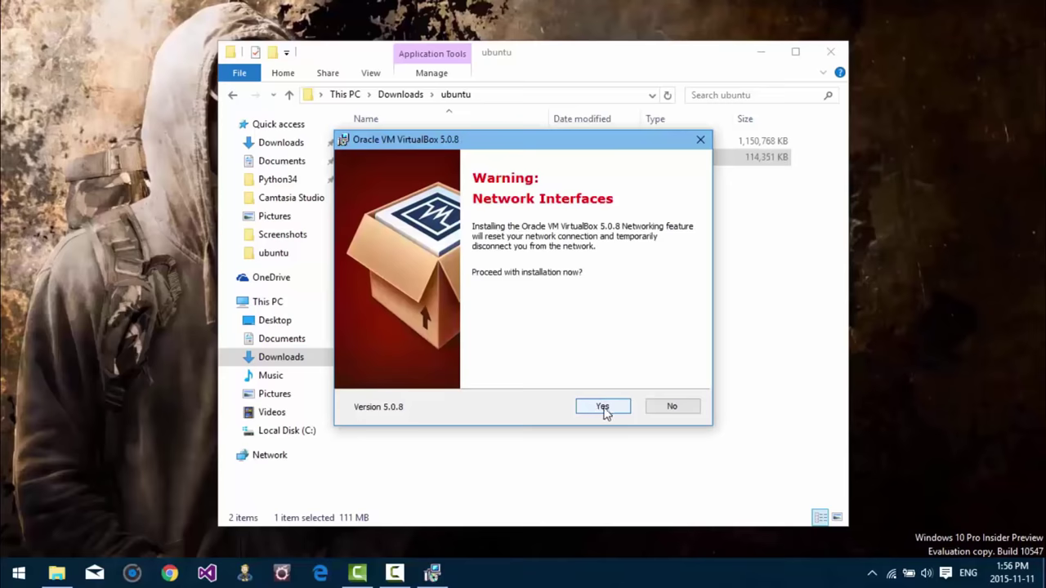
{"action": "left_click", "coordinate": [603, 407]}
{"action": "left_click", "coordinate": [610, 406]}
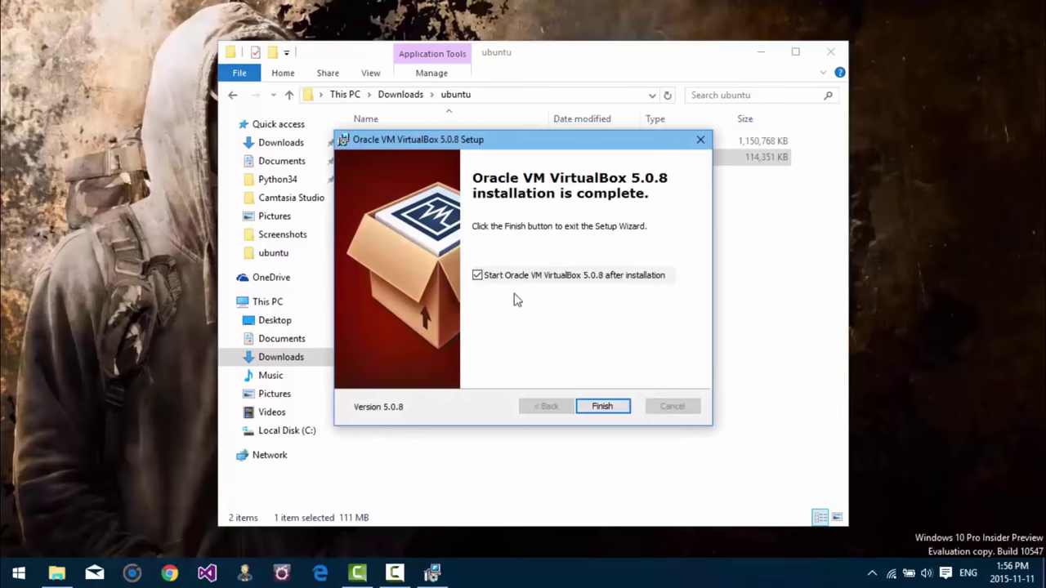
{"action": "left_click", "coordinate": [606, 408]}
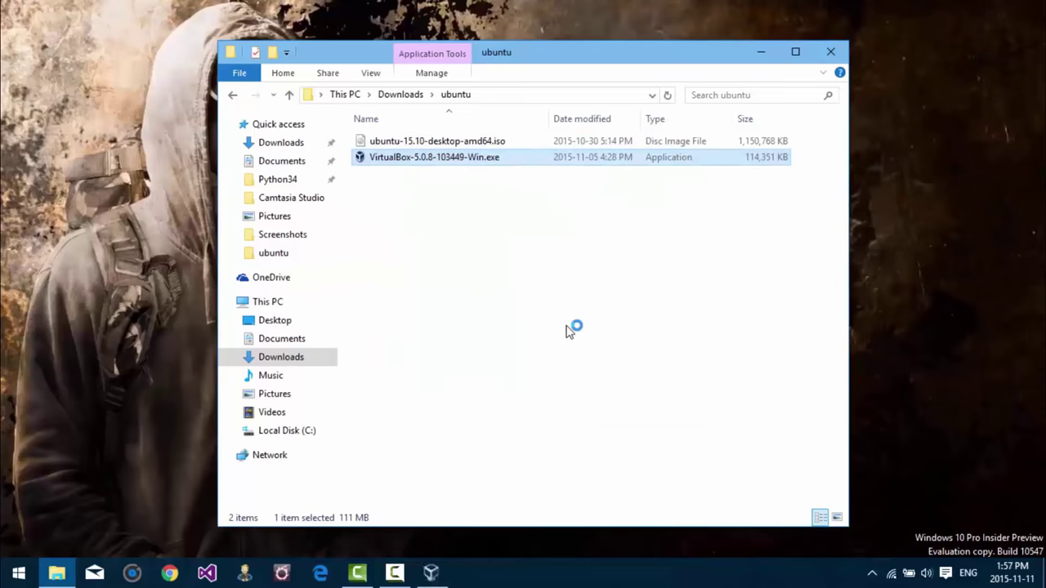
Step: Create a new virtual machine named Ubuntu and raise its memory from 768 to 4096 MB
{"action": "left_click", "coordinate": [432, 573]}
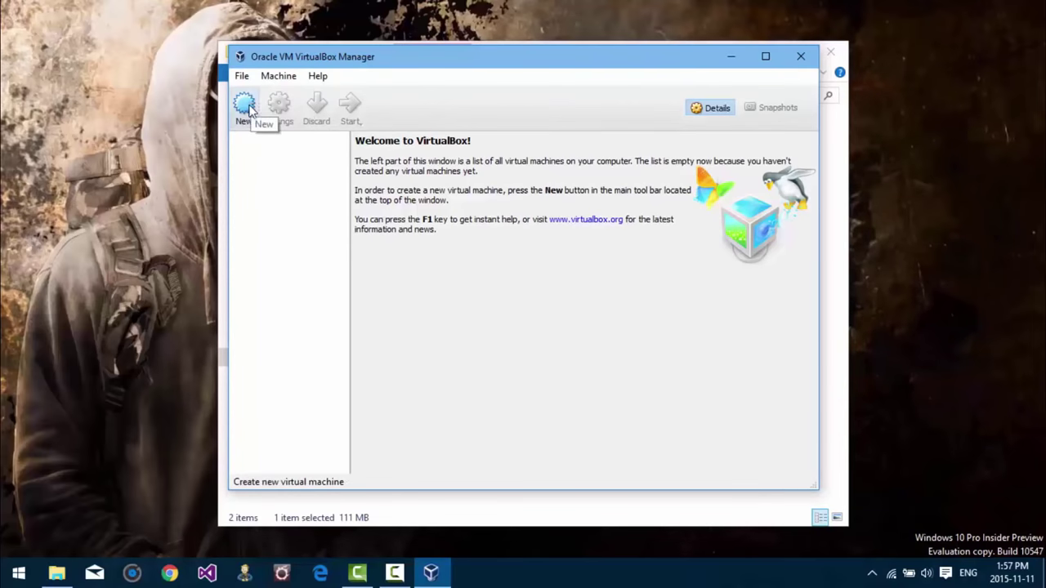
{"action": "left_click", "coordinate": [245, 106]}
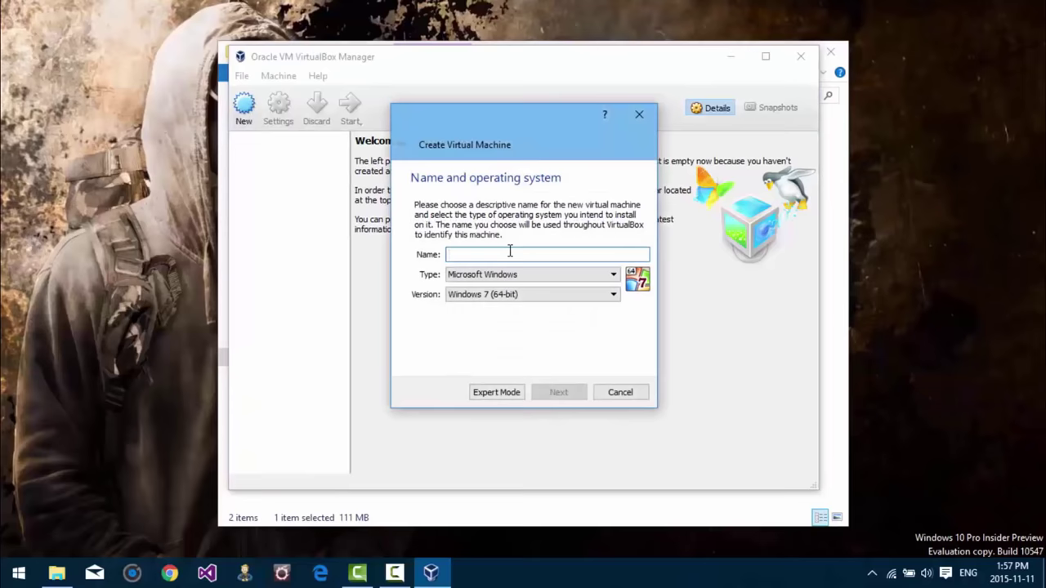
{"action": "type", "text": "Ubuntu"}
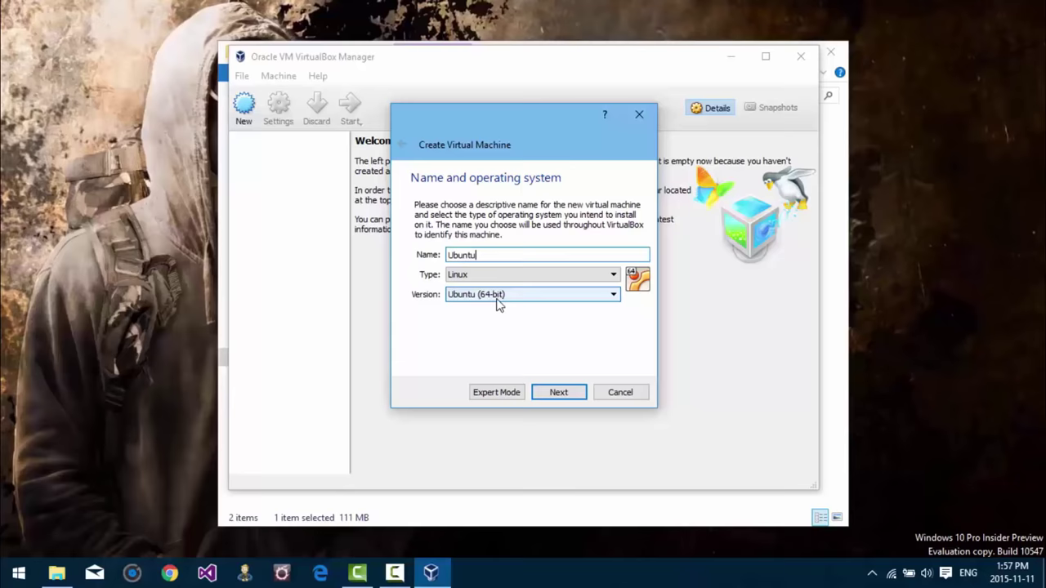
{"action": "left_click", "coordinate": [570, 395]}
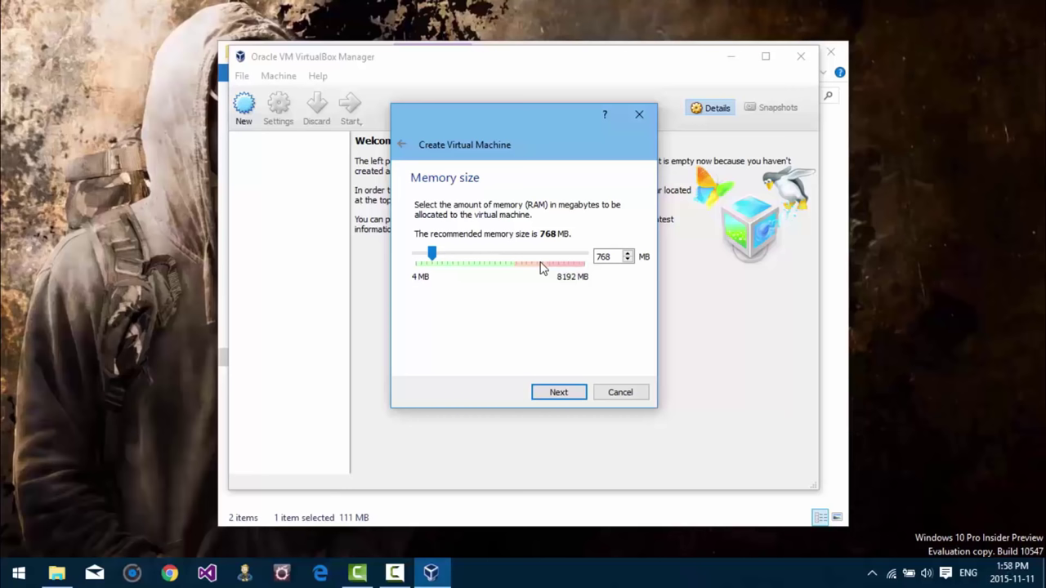
{"action": "left_click_drag", "start_coordinate": [613, 255], "coordinate": [595, 255]}
{"action": "type", "text": "4096"}
{"action": "left_click", "coordinate": [553, 392]}
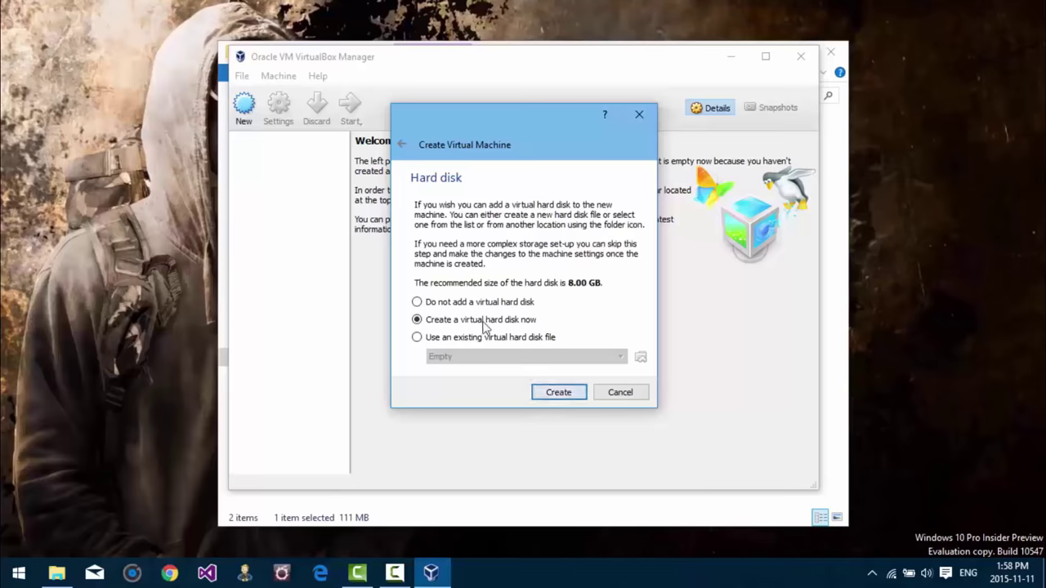
Step: Add a dynamically allocated VDI hard disk resized from 8 to 20 GB and create the machine
{"action": "left_click", "coordinate": [556, 392]}
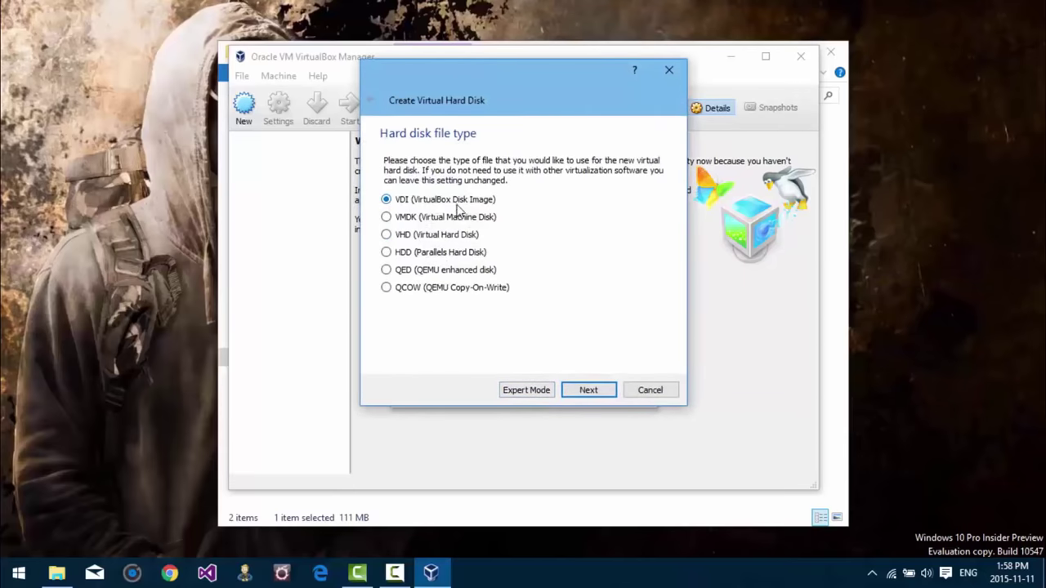
{"action": "left_click", "coordinate": [594, 391]}
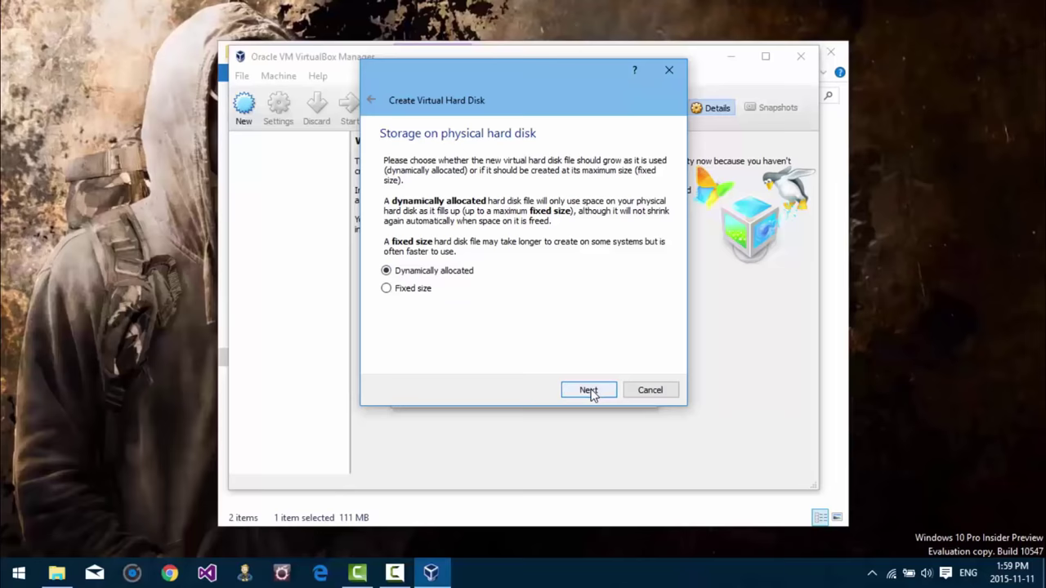
{"action": "left_click", "coordinate": [590, 390]}
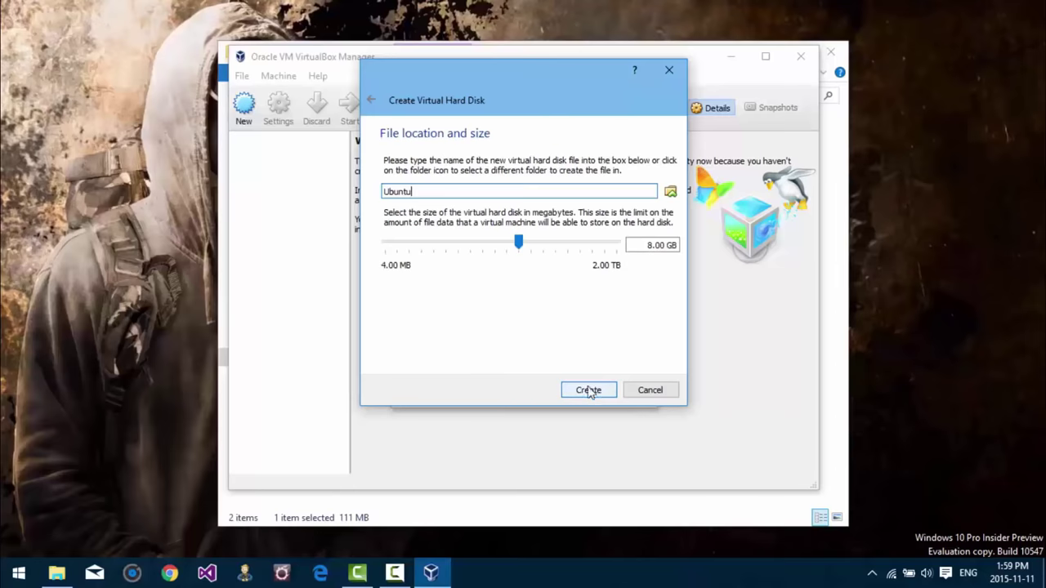
{"action": "left_click", "coordinate": [656, 244]}
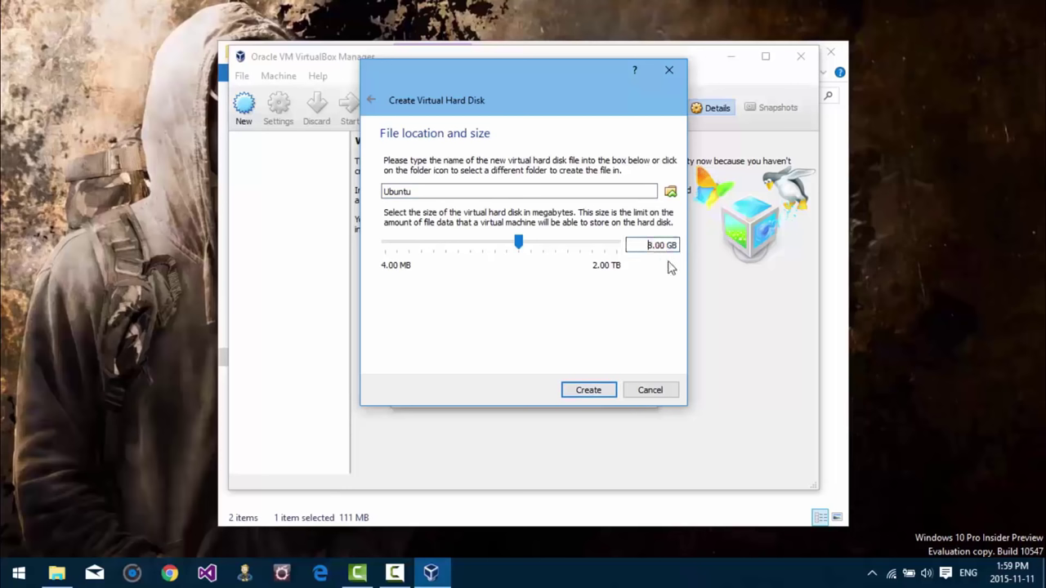
{"action": "key", "text": "Right"}
{"action": "key", "text": "BackSpace"}
{"action": "type", "text": "20"}
{"action": "left_click", "coordinate": [595, 393]}
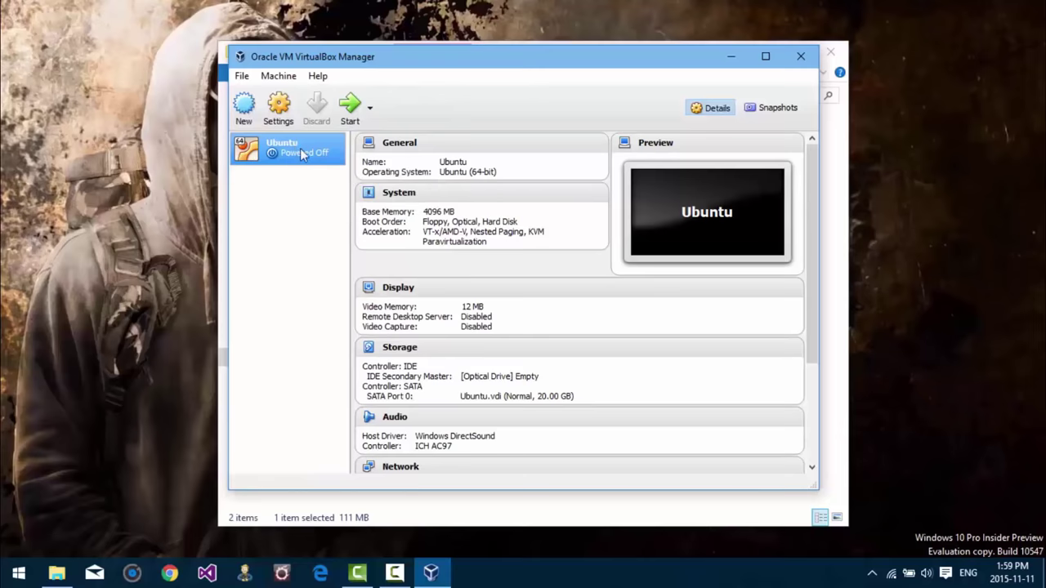
Step: Check the Ubuntu machine's System processor settings and tick Enable Nested Paging under Acceleration
{"action": "left_click", "coordinate": [280, 109]}
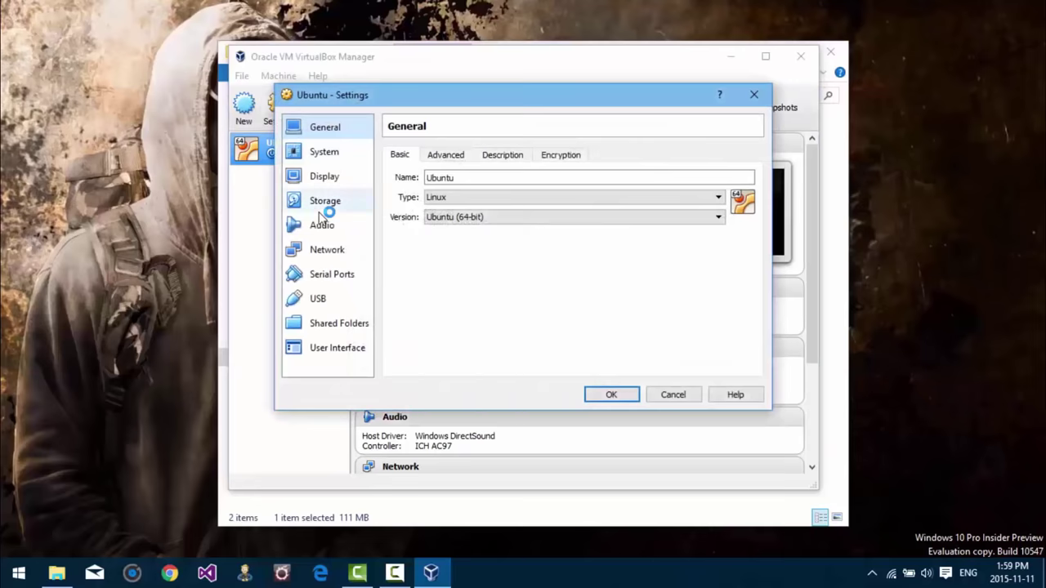
{"action": "left_click", "coordinate": [331, 154]}
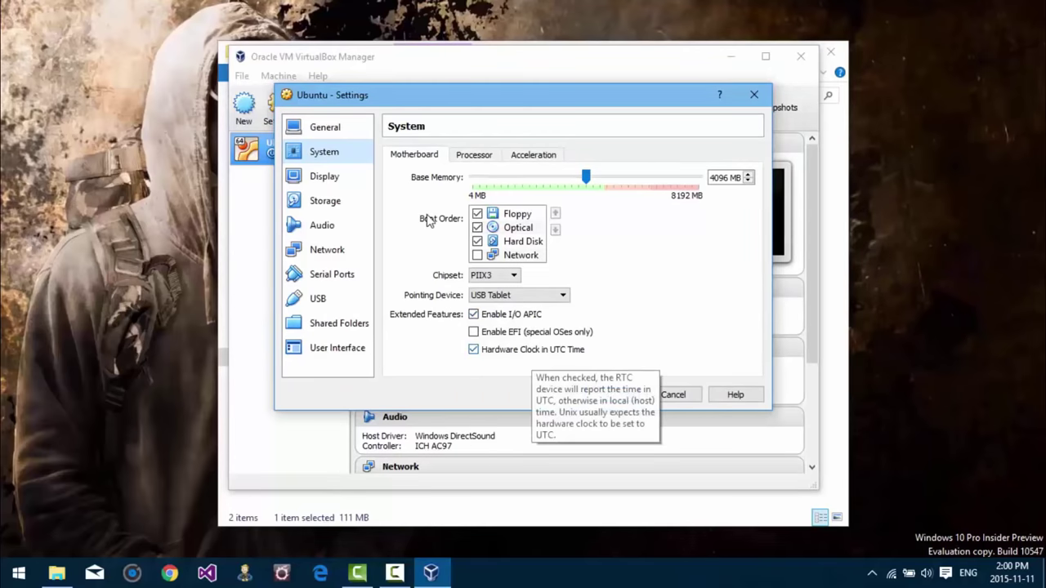
{"action": "left_click", "coordinate": [471, 156]}
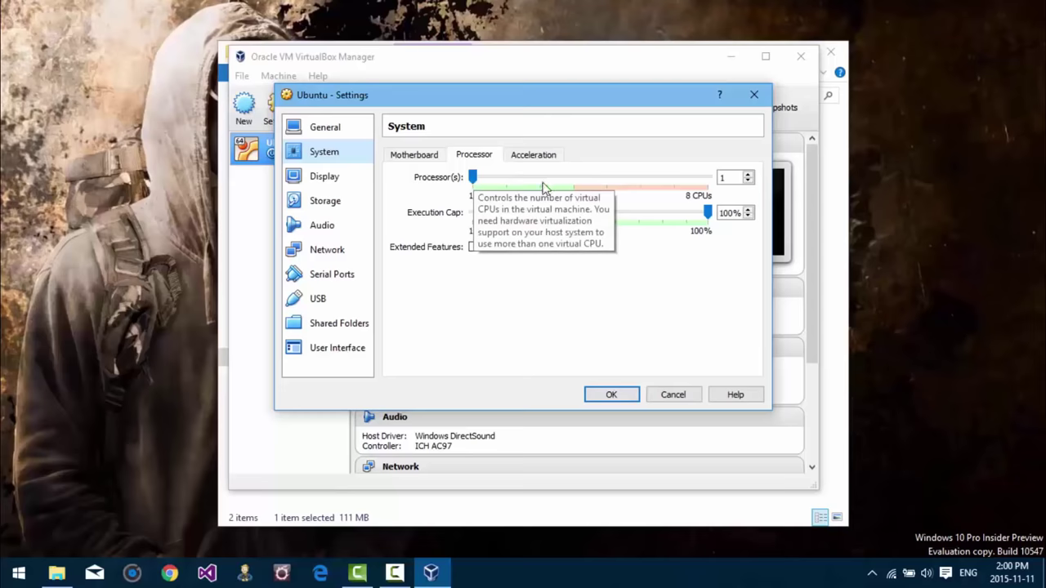
{"action": "left_click", "coordinate": [521, 156]}
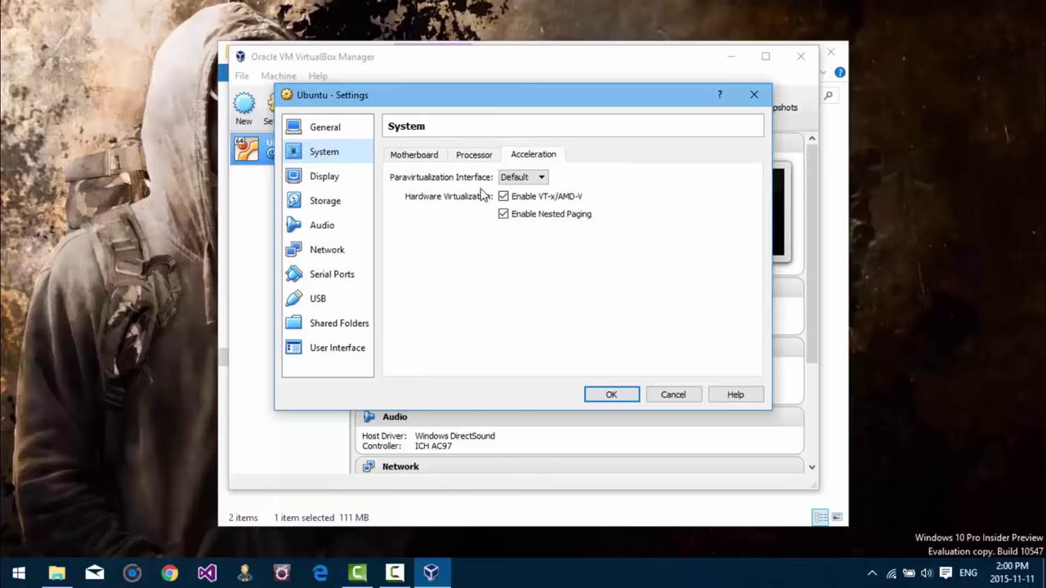
{"action": "left_click", "coordinate": [502, 213]}
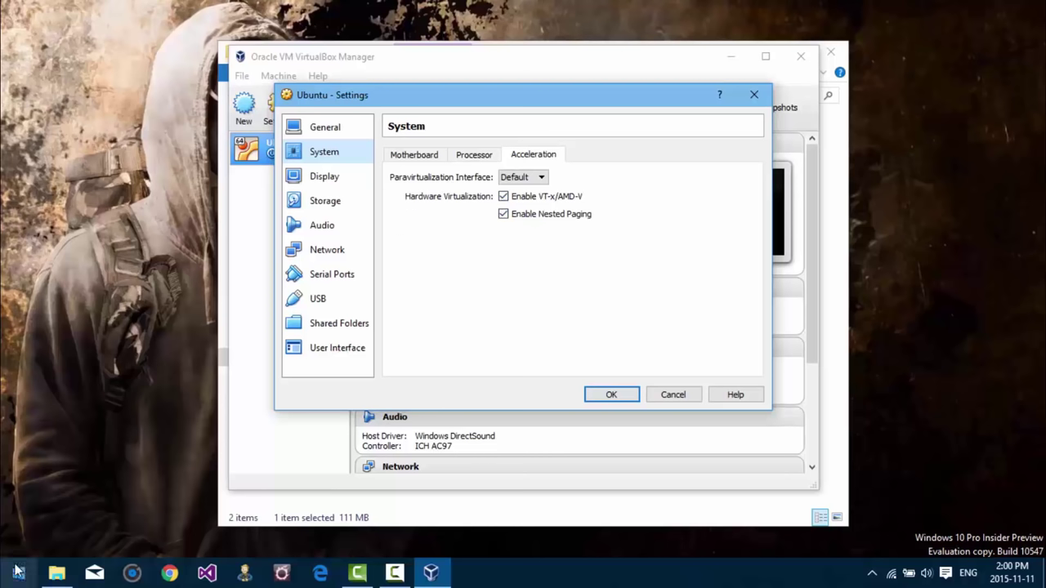
Step: Open Windows Features from Programs and Features, inspect Hyper-V, and confirm with it unchecked
{"action": "right_click", "coordinate": [19, 564]}
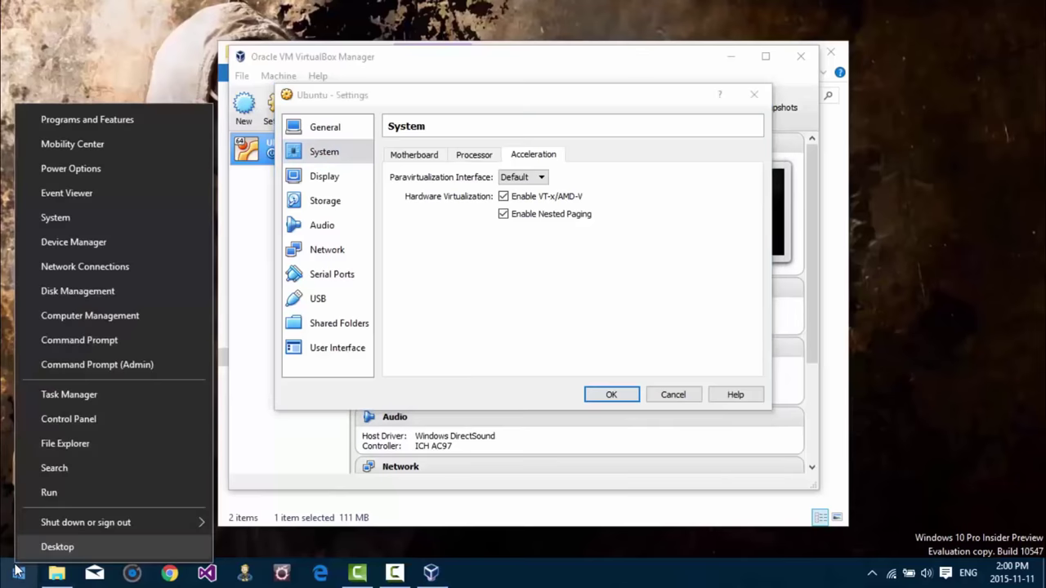
{"action": "left_click", "coordinate": [84, 127]}
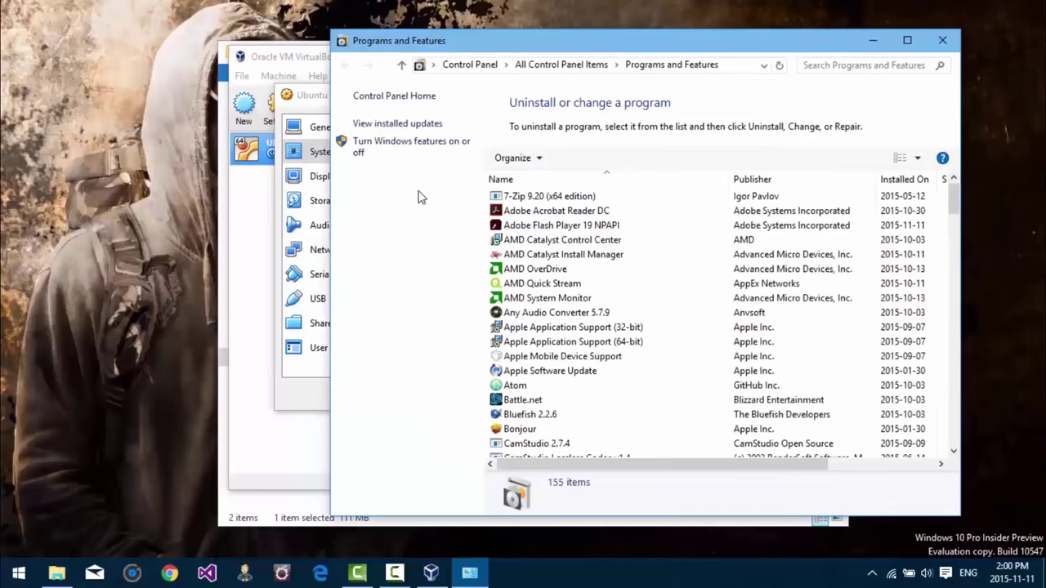
{"action": "left_click", "coordinate": [414, 150]}
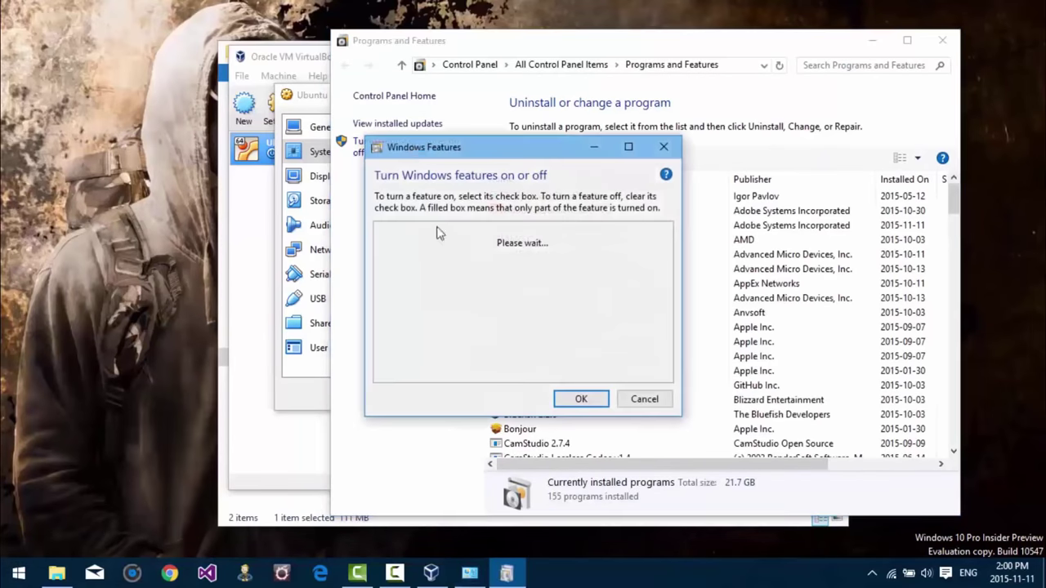
{"action": "left_click_drag", "start_coordinate": [513, 147], "coordinate": [470, 174]}
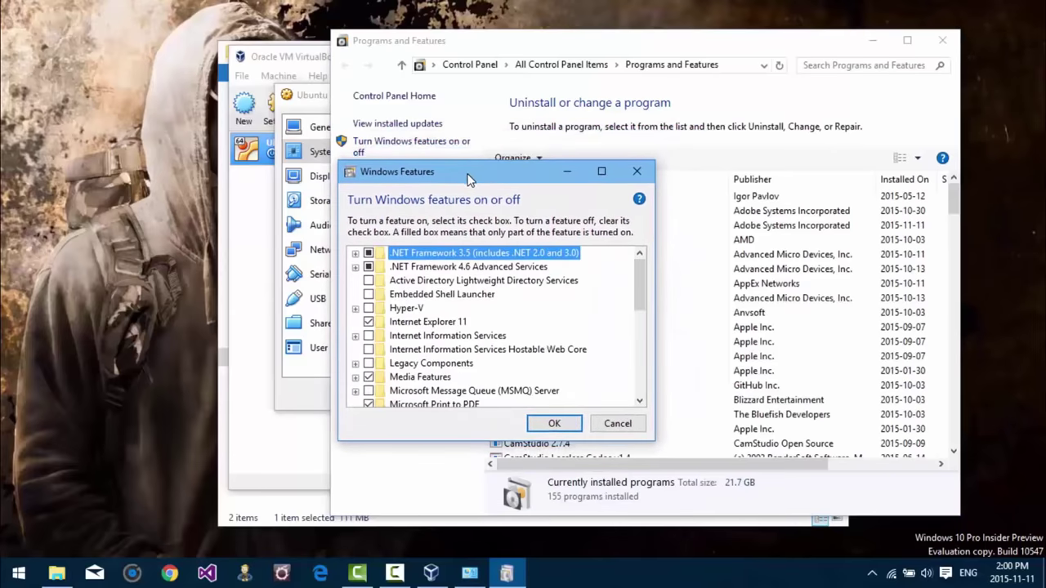
{"action": "left_click", "coordinate": [398, 310]}
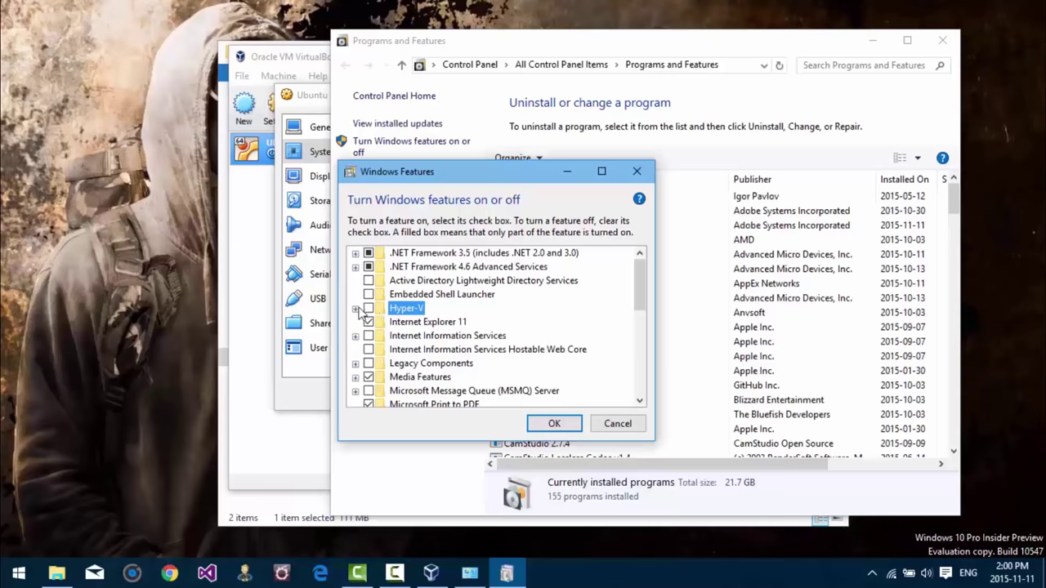
{"action": "left_click", "coordinate": [356, 309]}
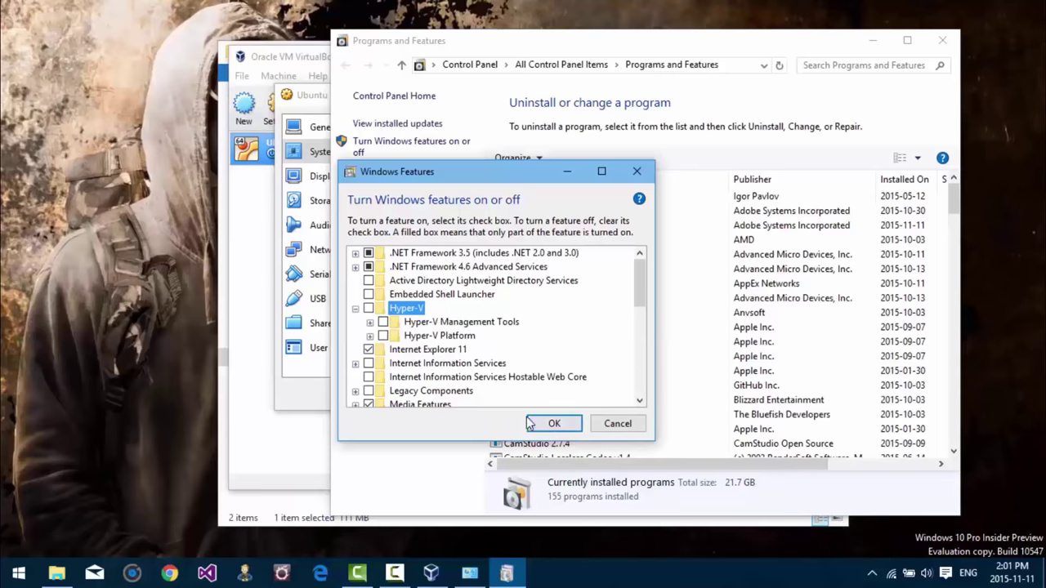
{"action": "left_click", "coordinate": [546, 423]}
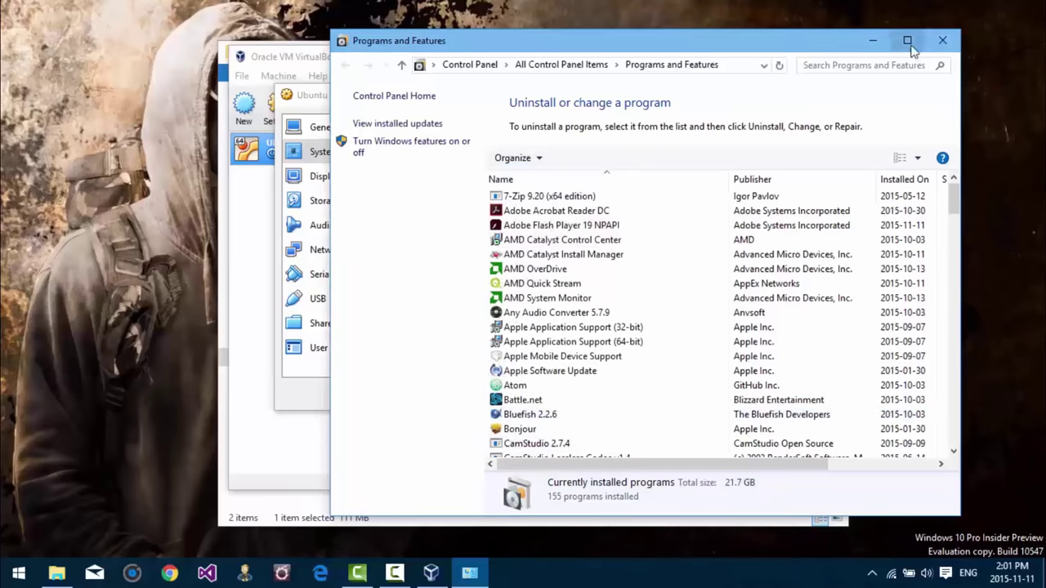
Step: Close Programs and Features and bring the Ubuntu - Settings dialog to the front
{"action": "left_click", "coordinate": [939, 42]}
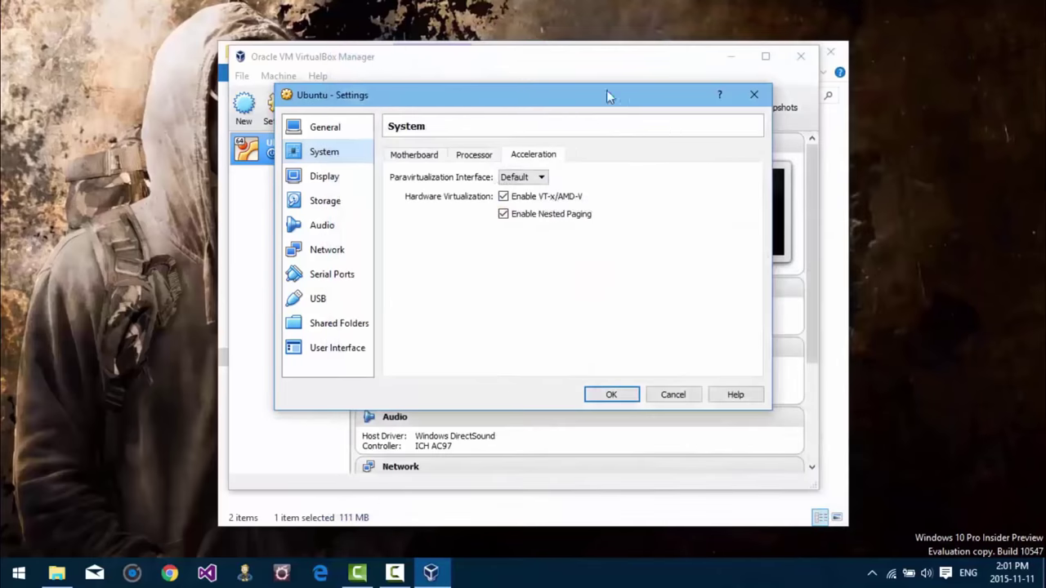
{"action": "left_click_drag", "start_coordinate": [590, 98], "coordinate": [580, 103]}
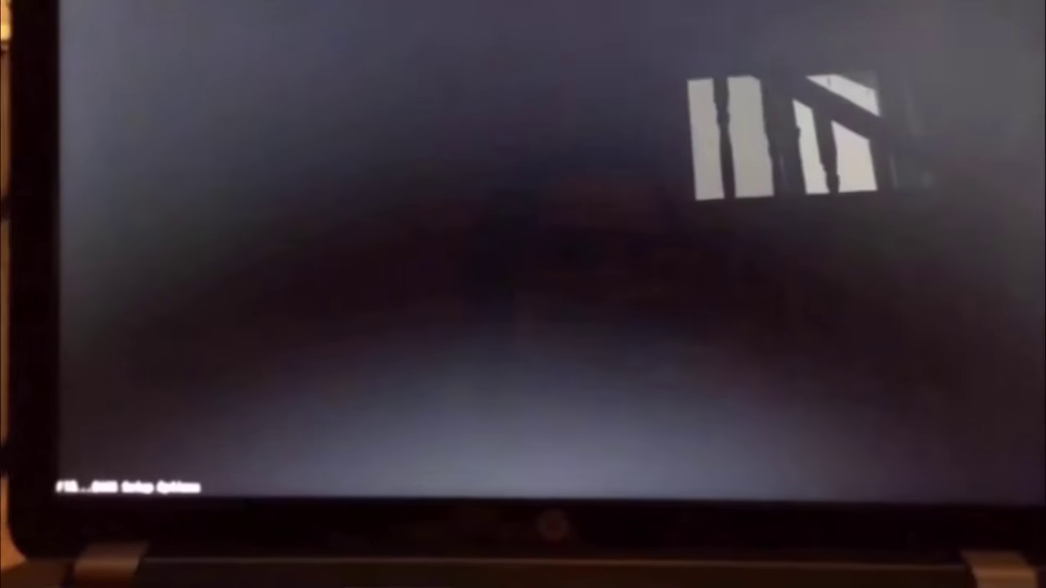
Step: Enter the HP BIOS Setup with F10 and go to System Configuration > Virtualization Technology
{"action": "key", "text": "F10"}
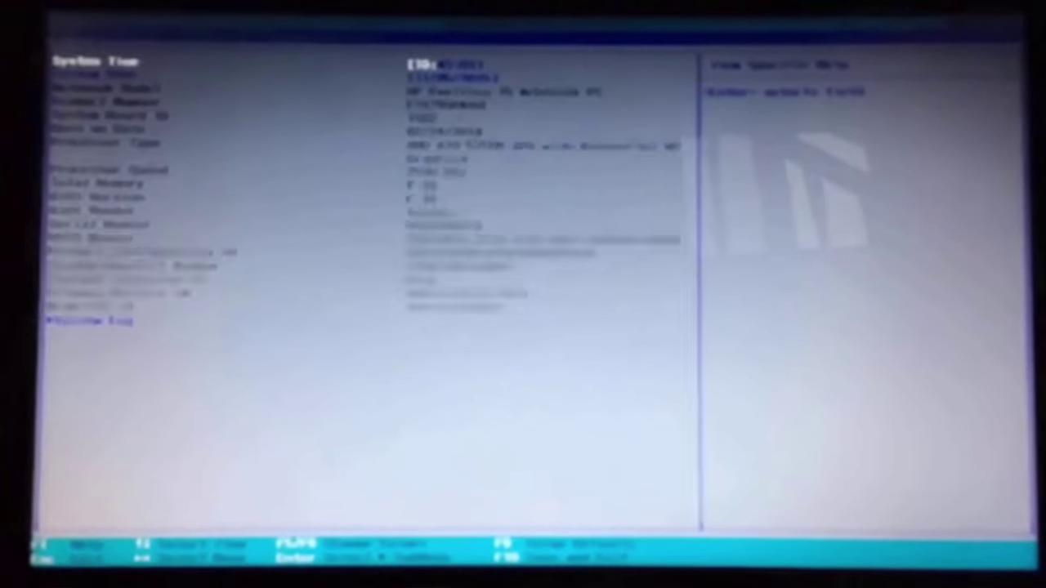
{"action": "key", "text": "Right"}
{"action": "key", "text": "Right"}
{"action": "key", "text": "Down"}
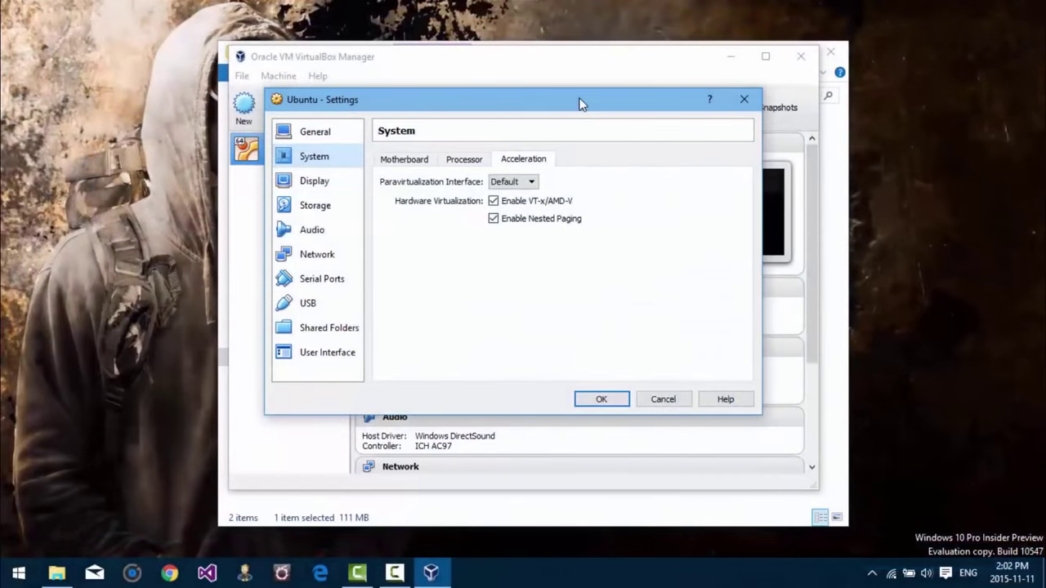
Step: In Display settings, raise Video Memory to 128 MB and tick Enable 3D Acceleration
{"action": "left_click", "coordinate": [339, 181]}
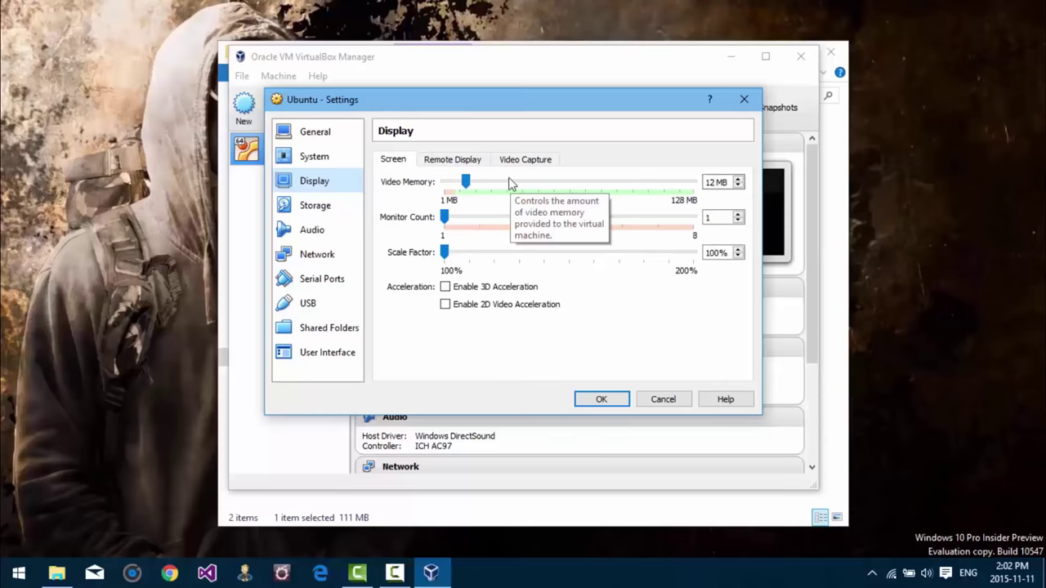
{"action": "left_click_drag", "start_coordinate": [465, 181], "coordinate": [693, 181]}
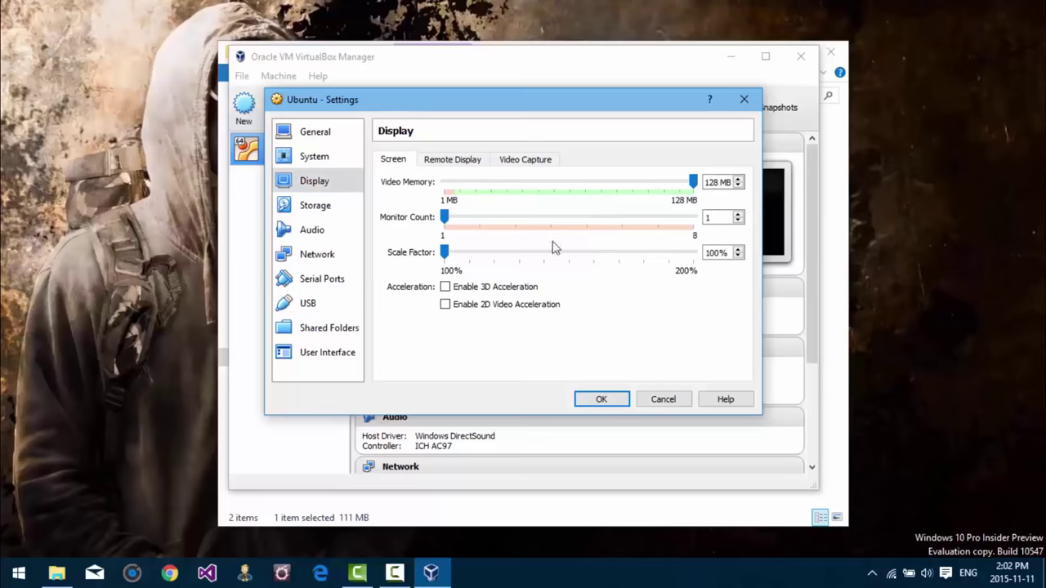
{"action": "left_click", "coordinate": [445, 287]}
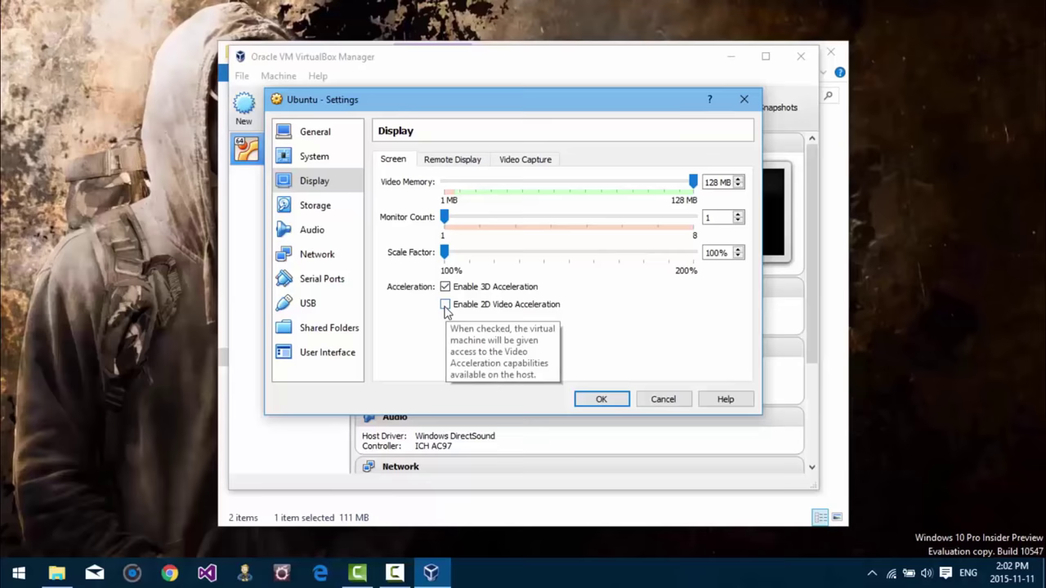
Step: Attach ubuntu-15.10-desktop-amd64.iso to the empty IDE optical drive in Storage and save the settings
{"action": "left_click", "coordinate": [325, 209]}
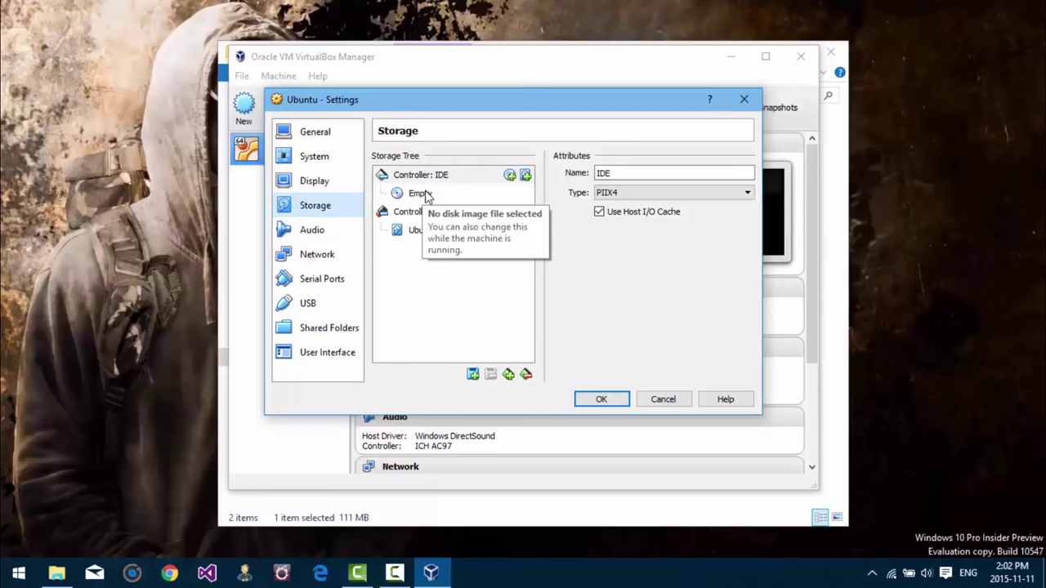
{"action": "left_click", "coordinate": [424, 194]}
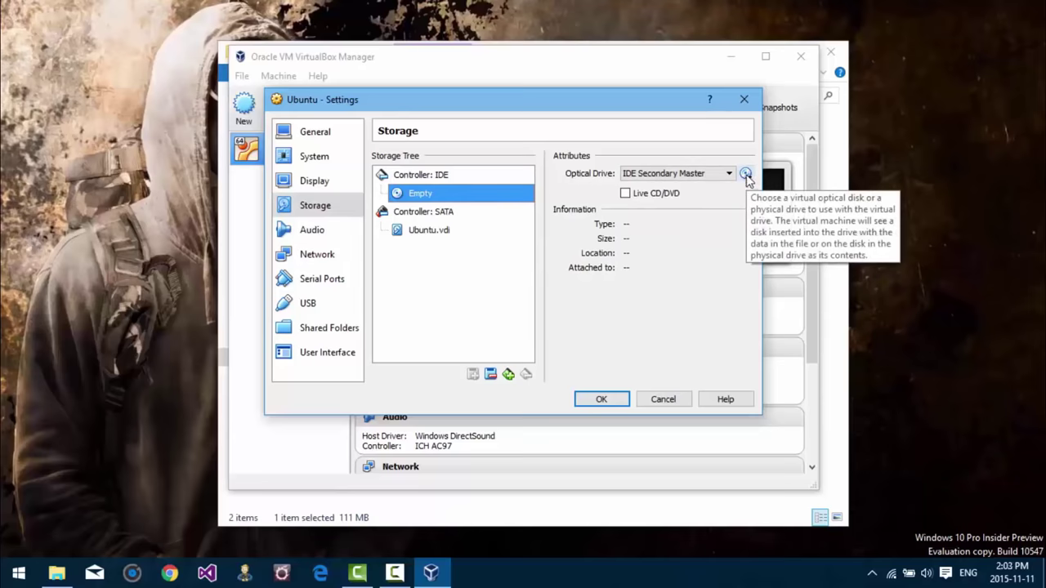
{"action": "left_click", "coordinate": [745, 175]}
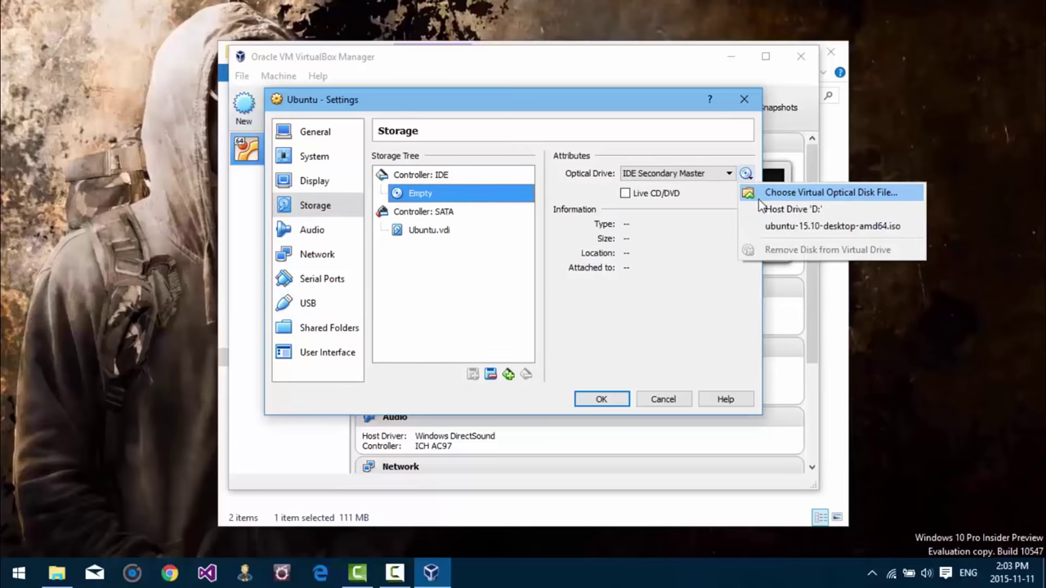
{"action": "left_click", "coordinate": [779, 194]}
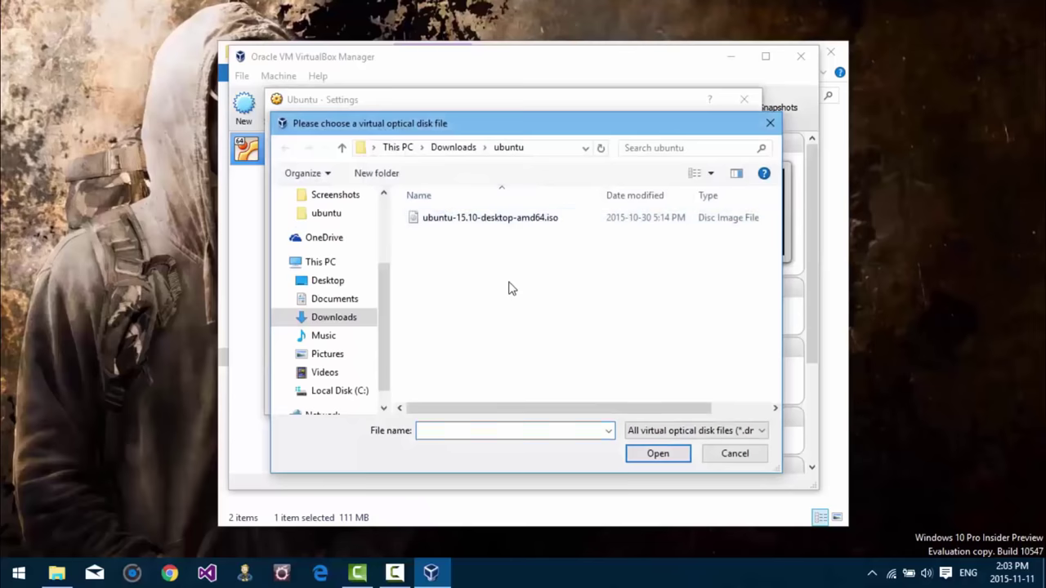
{"action": "left_click", "coordinate": [488, 223]}
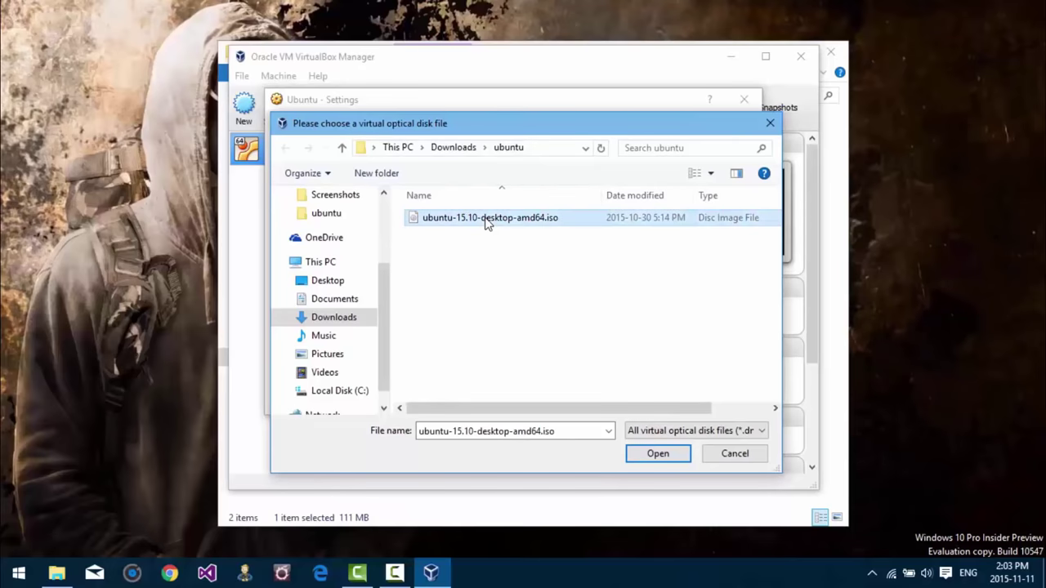
{"action": "left_click", "coordinate": [487, 220]}
{"action": "left_click", "coordinate": [555, 319]}
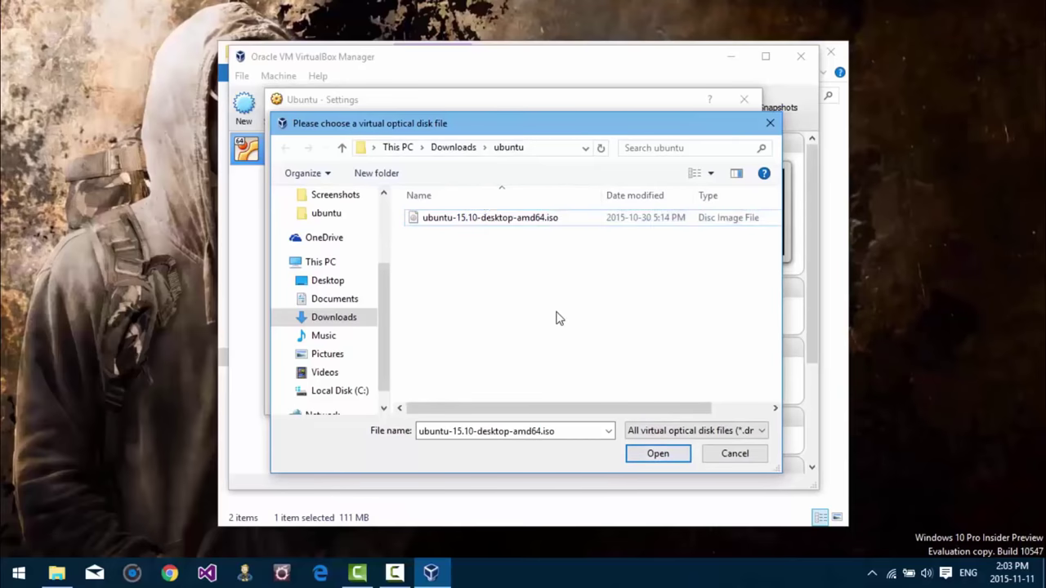
{"action": "left_click", "coordinate": [651, 453]}
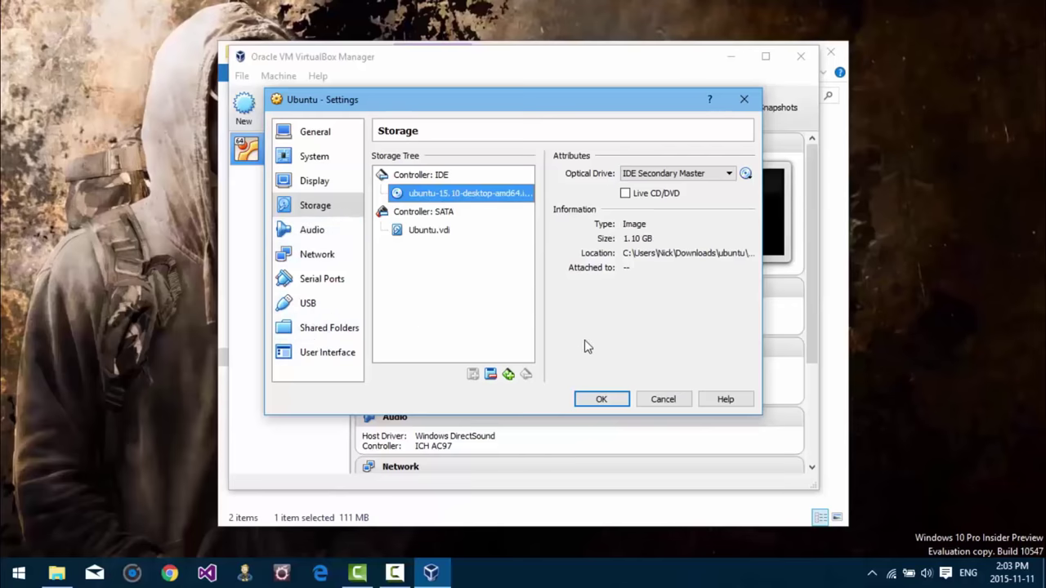
{"action": "left_click", "coordinate": [598, 400]}
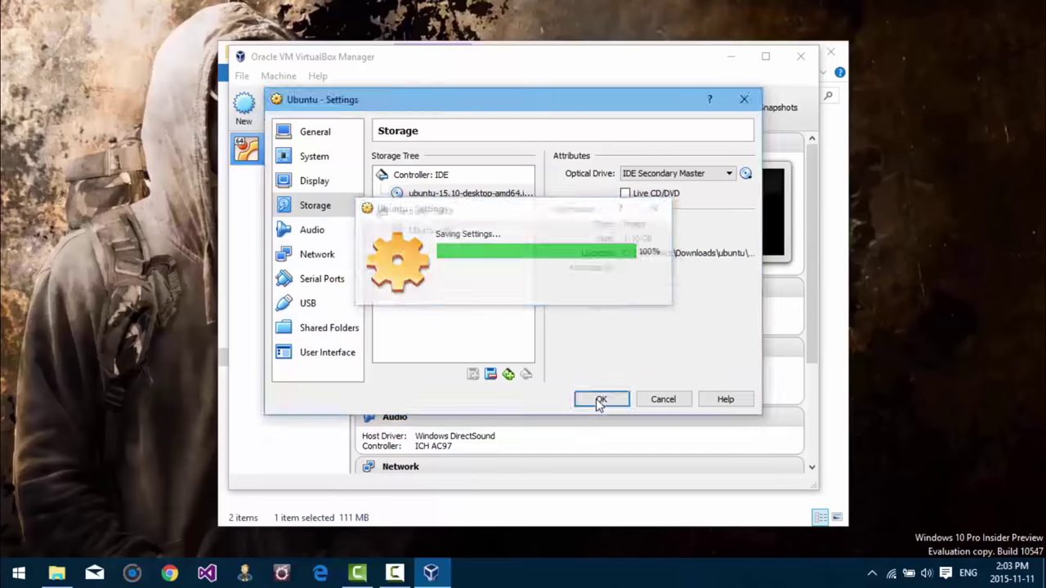
Step: Start the Ubuntu VM, maximize its window, and switch to View > Full-screen Mode
{"action": "left_click", "coordinate": [353, 99]}
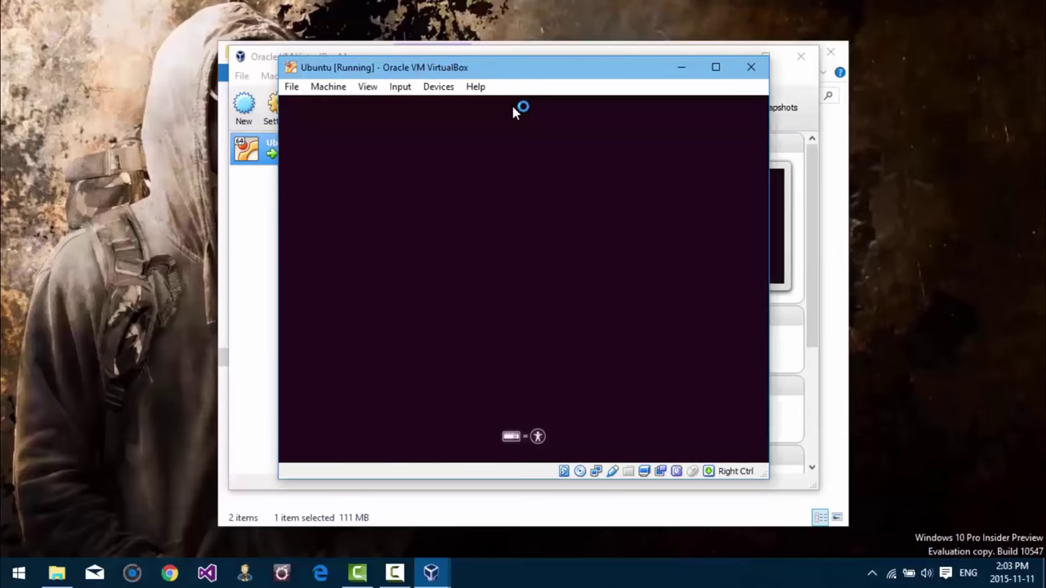
{"action": "left_click", "coordinate": [717, 69]}
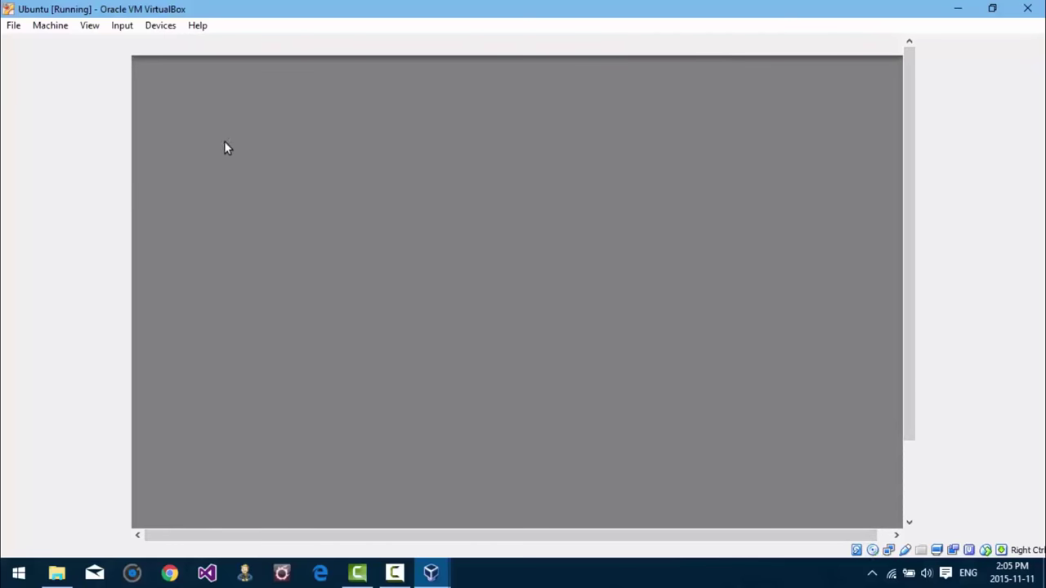
{"action": "left_click", "coordinate": [92, 31]}
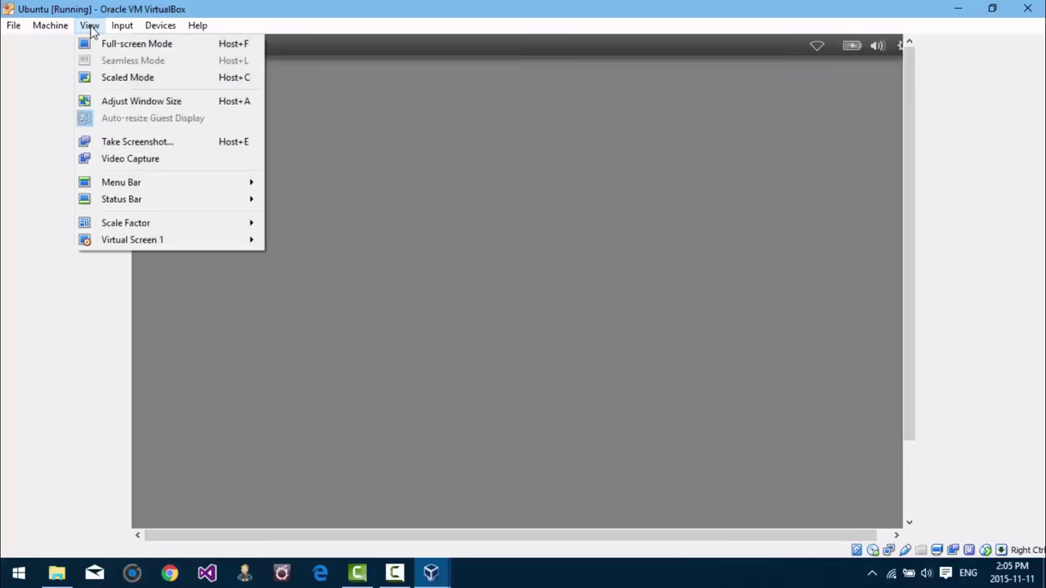
{"action": "left_click", "coordinate": [174, 45]}
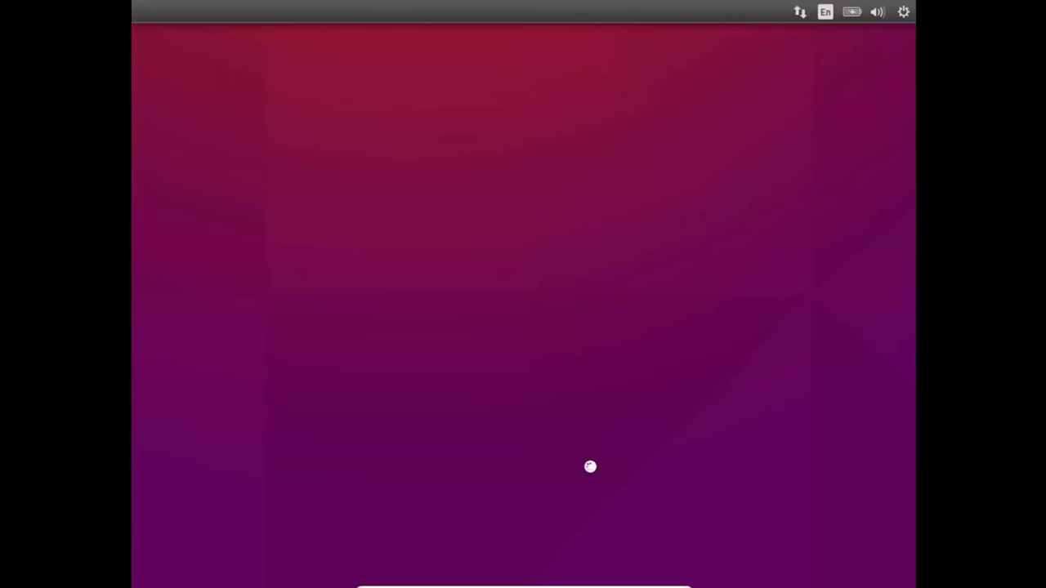
Step: Keep English on the Welcome screen and choose Install Ubuntu
{"action": "mouse_move", "coordinate": [581, 580]}
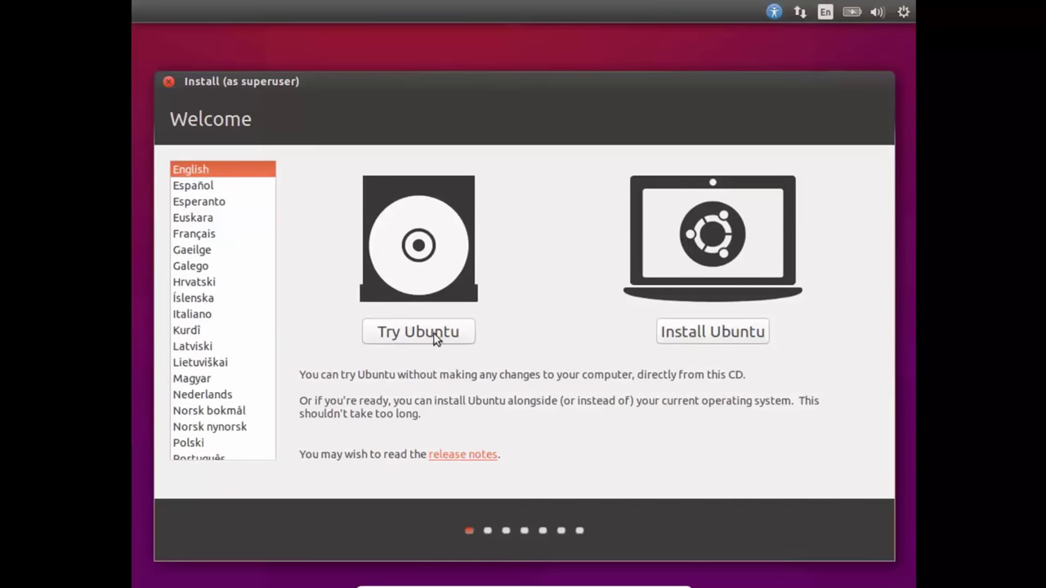
{"action": "left_click", "coordinate": [709, 333]}
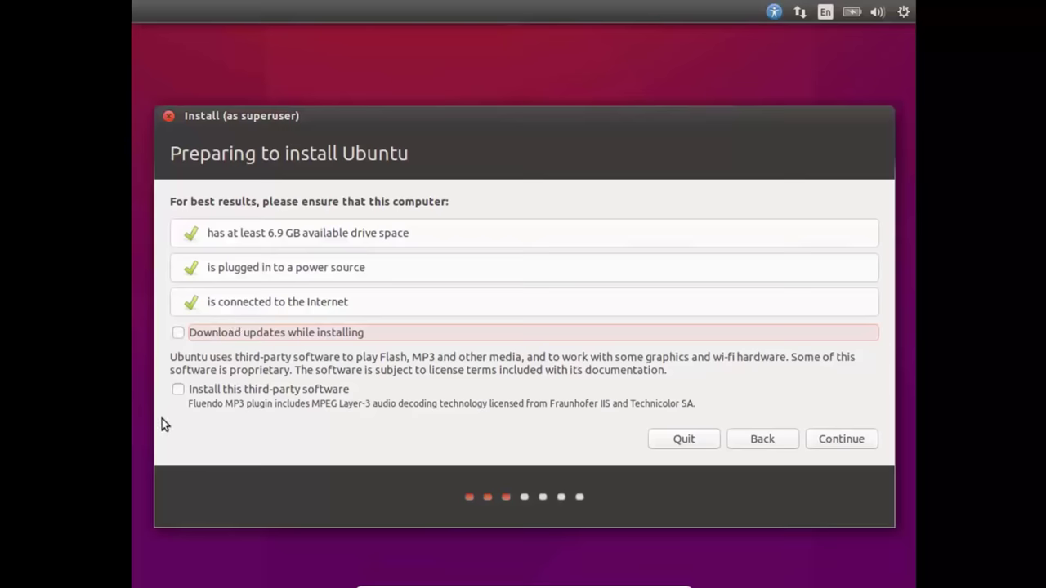
Step: Tick Install this third-party software and continue to the next installer page
{"action": "left_click", "coordinate": [177, 392]}
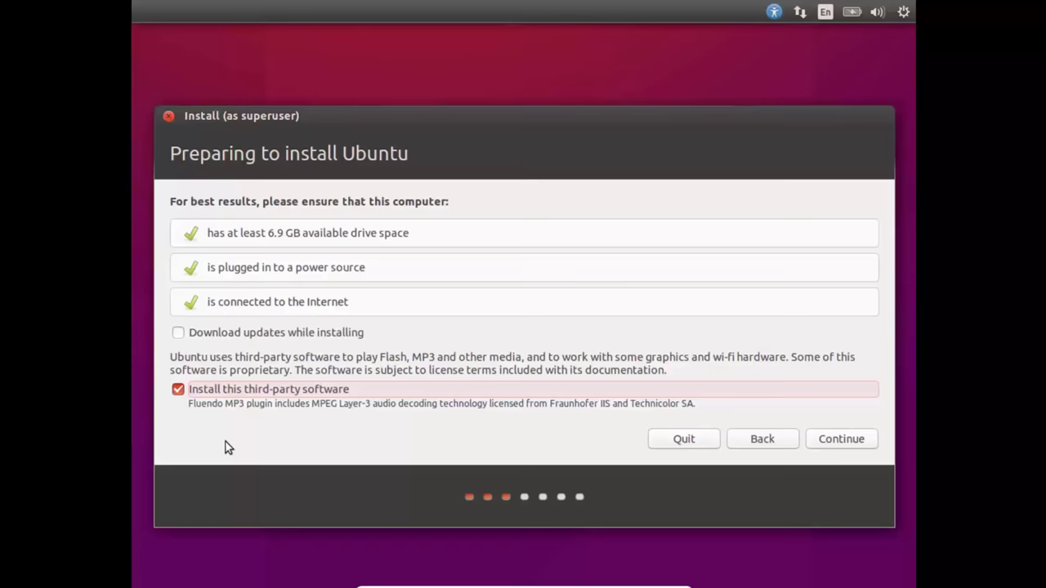
{"action": "left_click", "coordinate": [821, 438]}
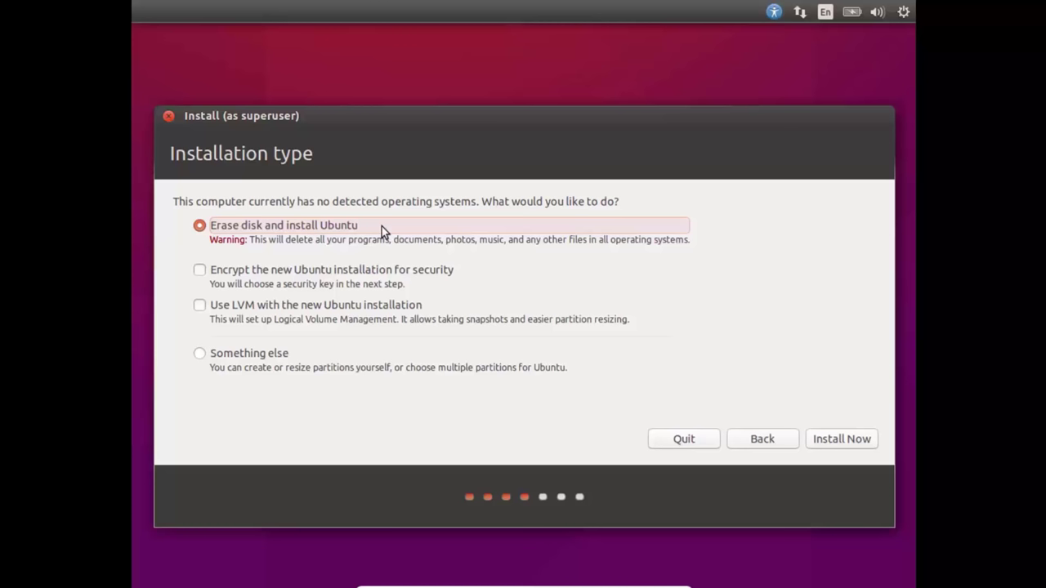
Step: Choose Something else as the installation type to reach the partition table
{"action": "left_click", "coordinate": [200, 354]}
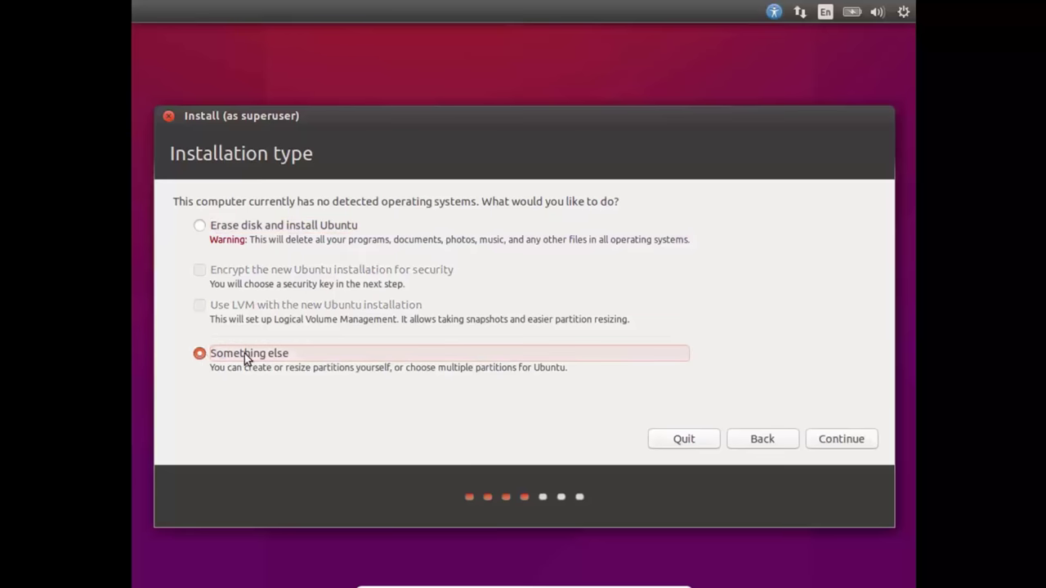
{"action": "left_click", "coordinate": [840, 439]}
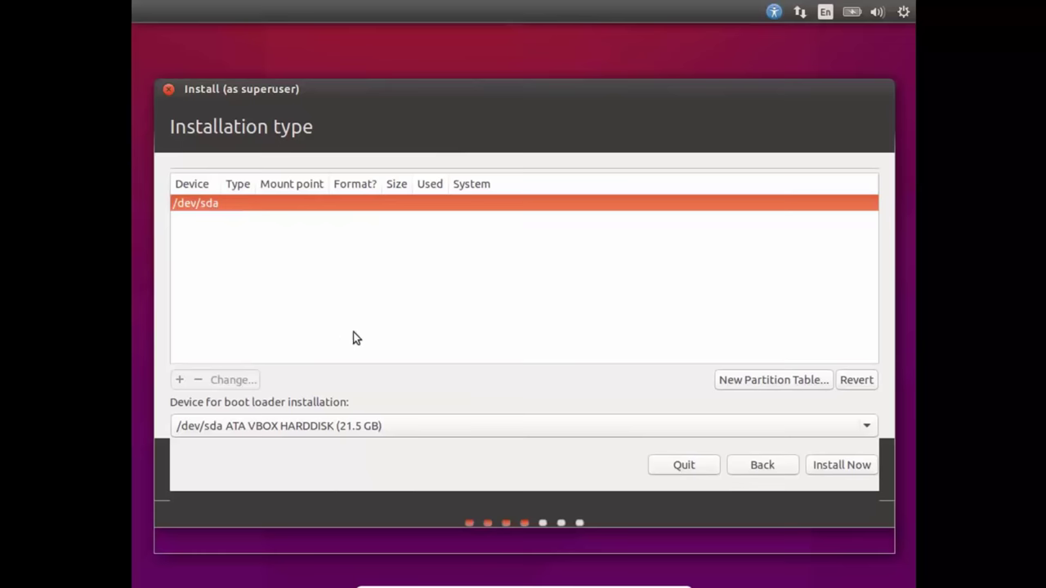
Step: Create a new partition table on /dev/sda and add a full-disk swap partition
{"action": "left_click", "coordinate": [750, 381]}
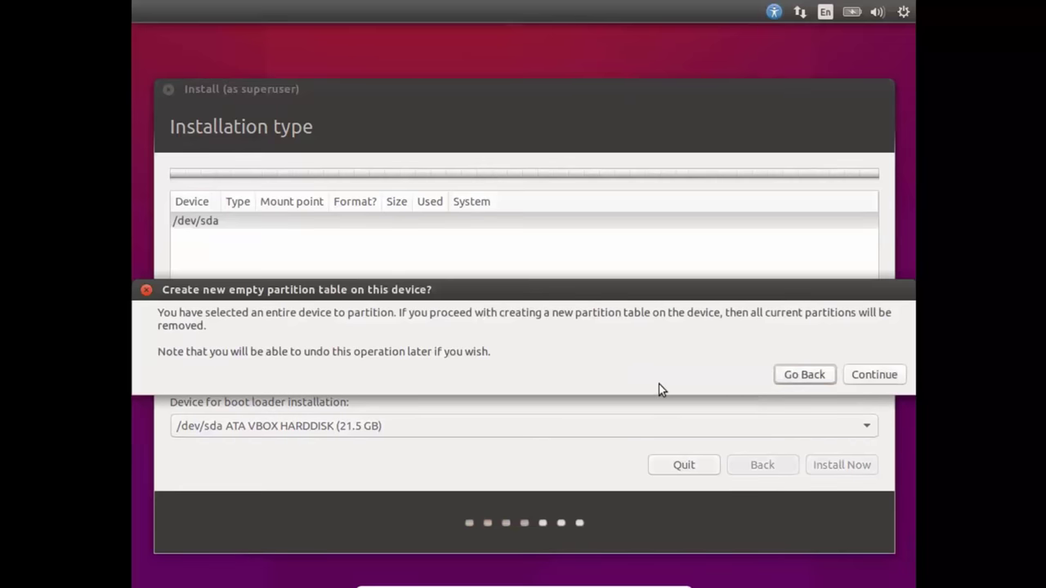
{"action": "left_click", "coordinate": [871, 376]}
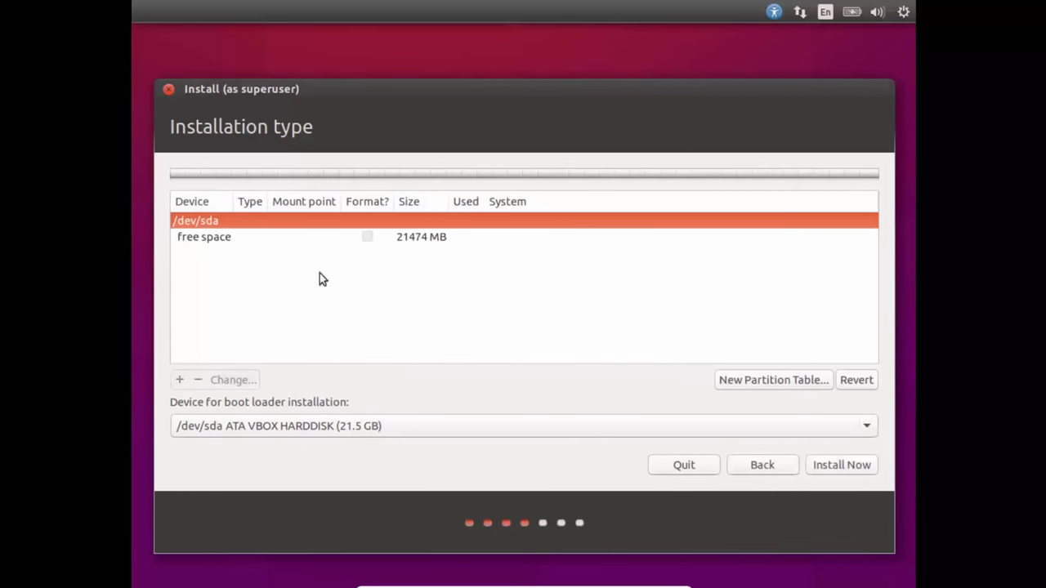
{"action": "left_click", "coordinate": [421, 238]}
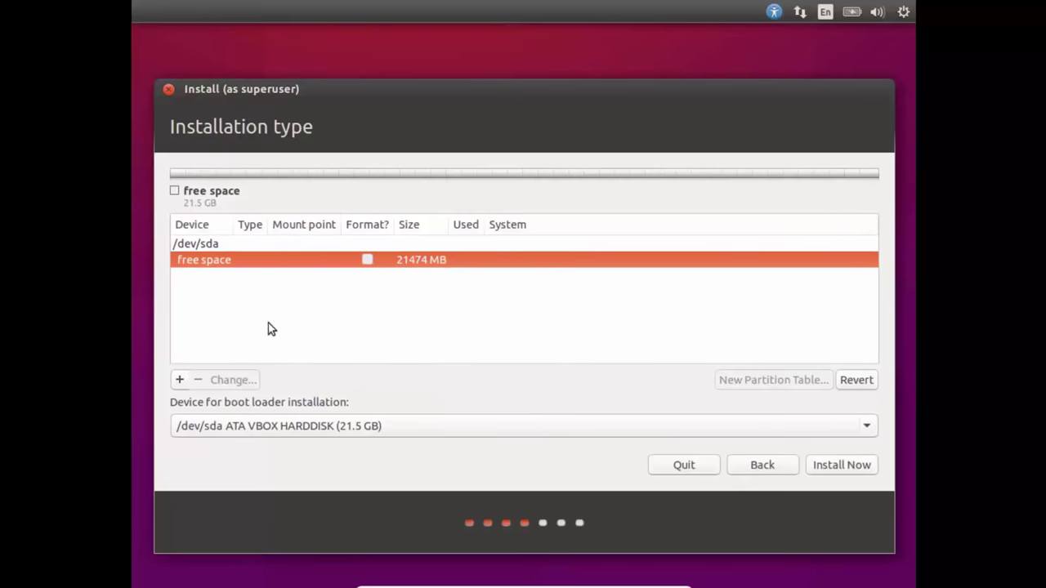
{"action": "left_click", "coordinate": [180, 381]}
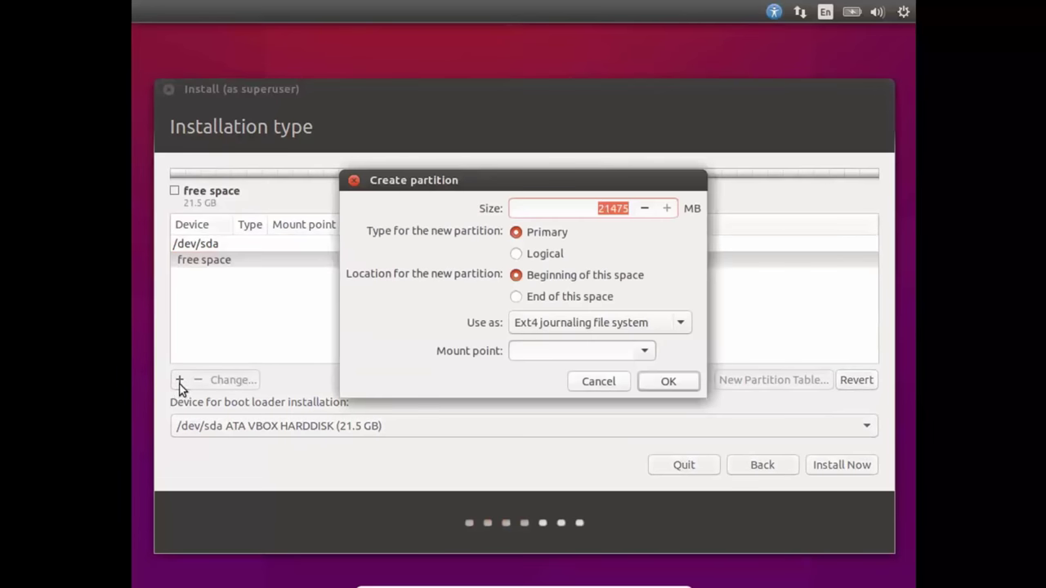
{"action": "left_click", "coordinate": [559, 327]}
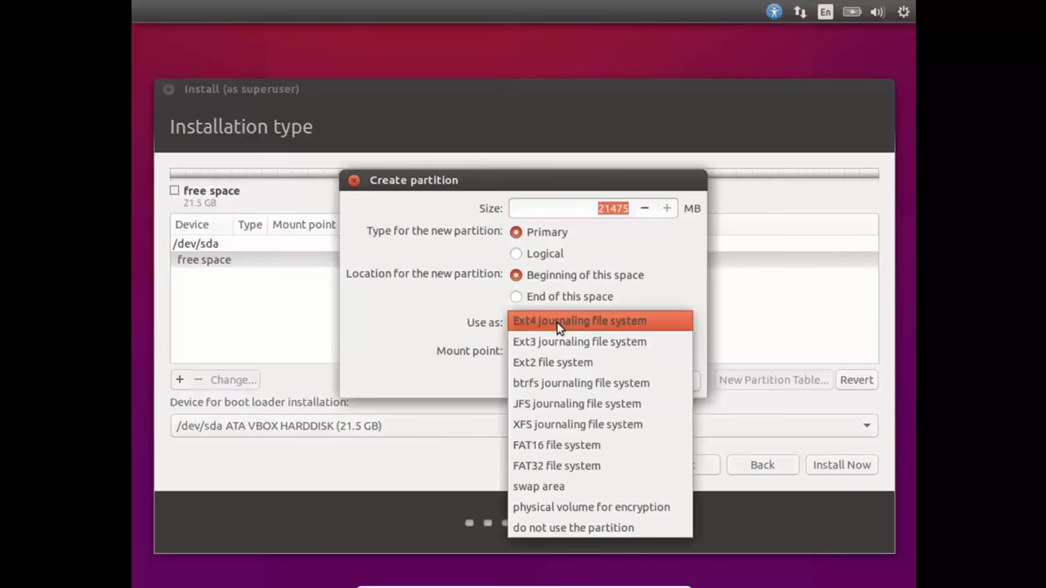
{"action": "left_click", "coordinate": [536, 487]}
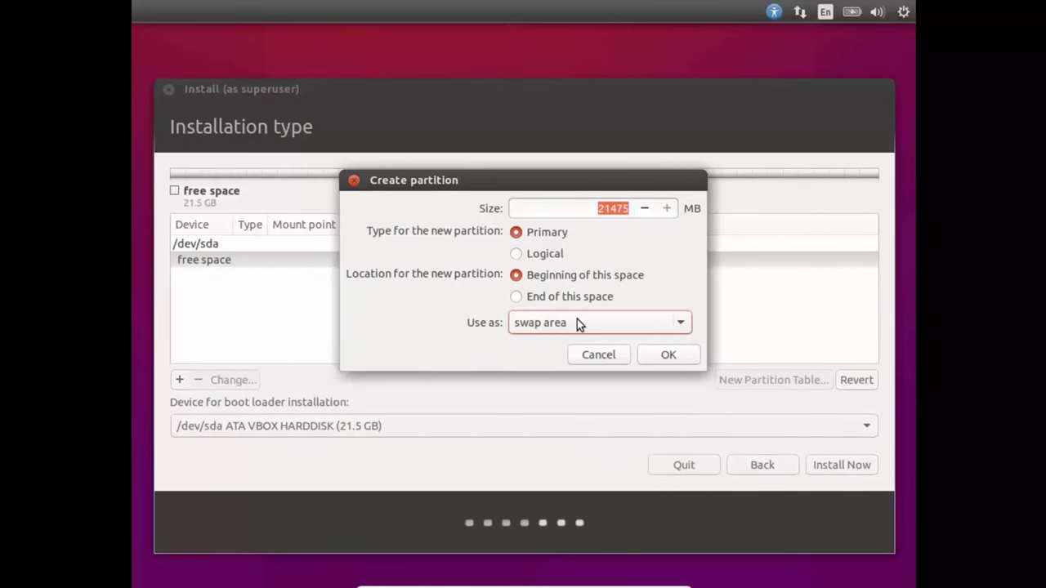
{"action": "left_click", "coordinate": [667, 355]}
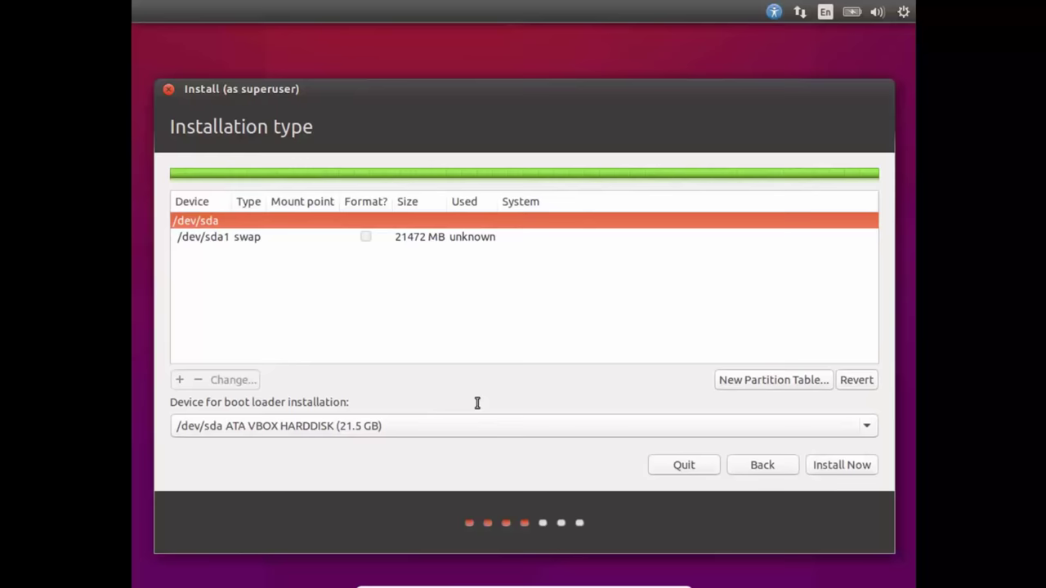
Step: Delete the 21472 MB swap partition sda1, leaving 21474 MB of free space
{"action": "left_click", "coordinate": [240, 237]}
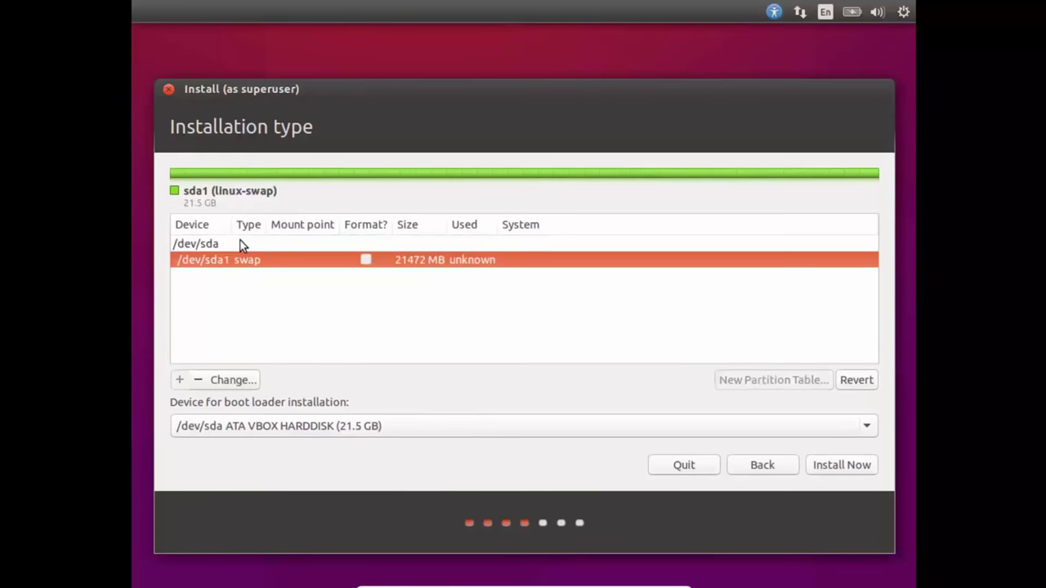
{"action": "left_click", "coordinate": [226, 382]}
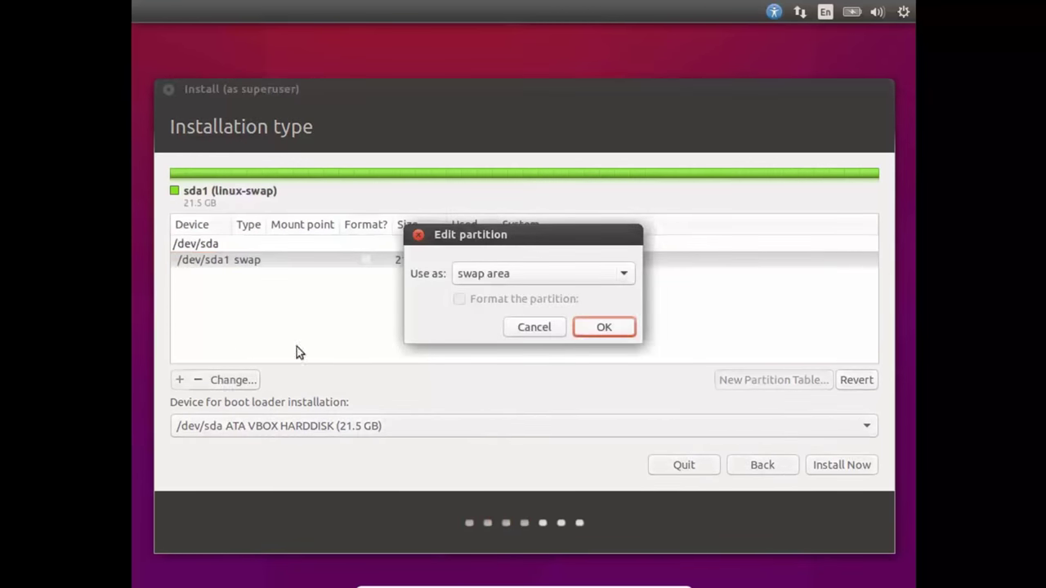
{"action": "left_click", "coordinate": [532, 327]}
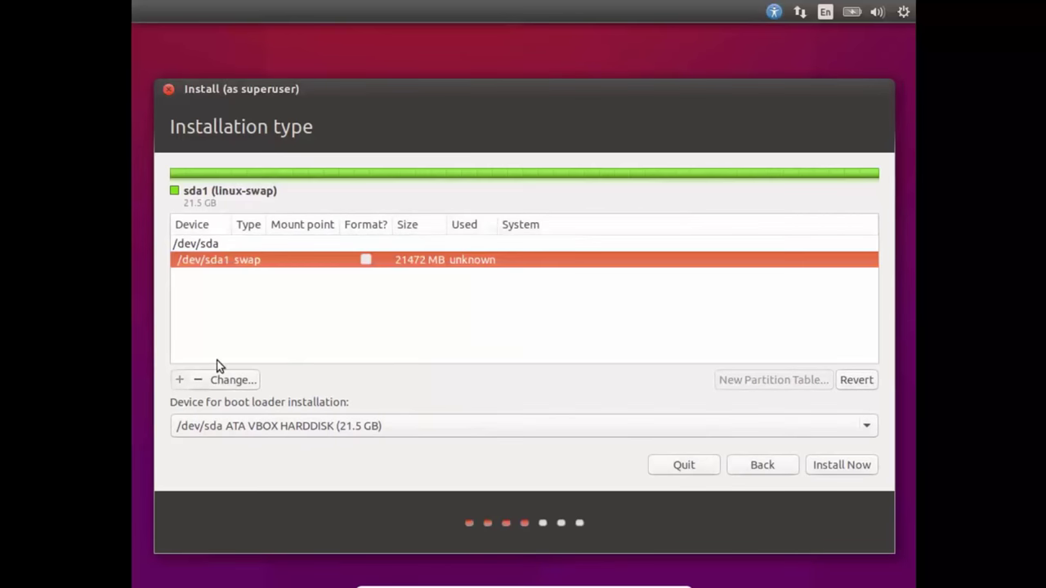
{"action": "left_click", "coordinate": [198, 379]}
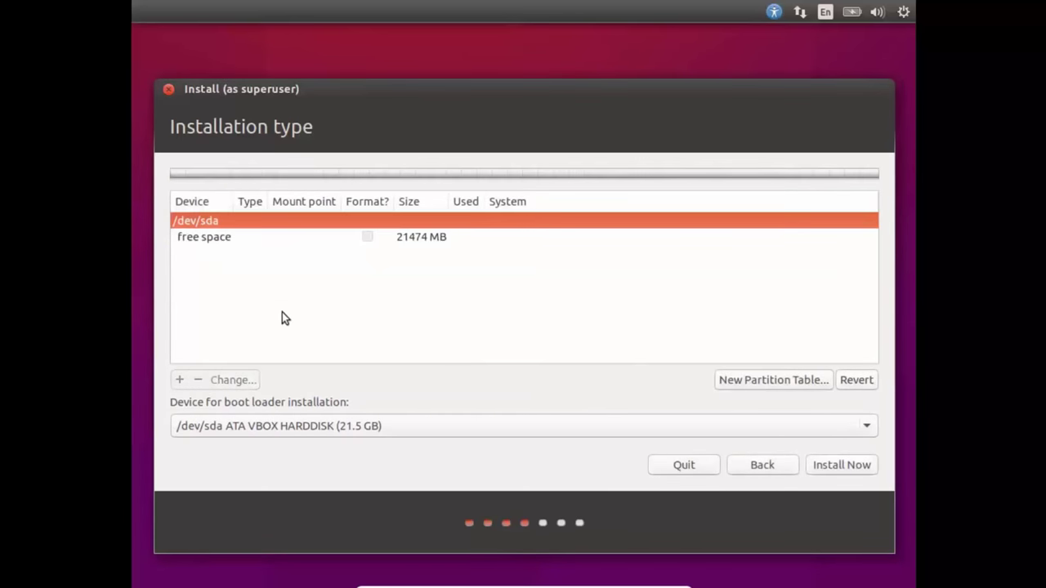
Step: Add a 5475 MB swap partition in the free space, leaving 16000 MB free
{"action": "left_click", "coordinate": [211, 237]}
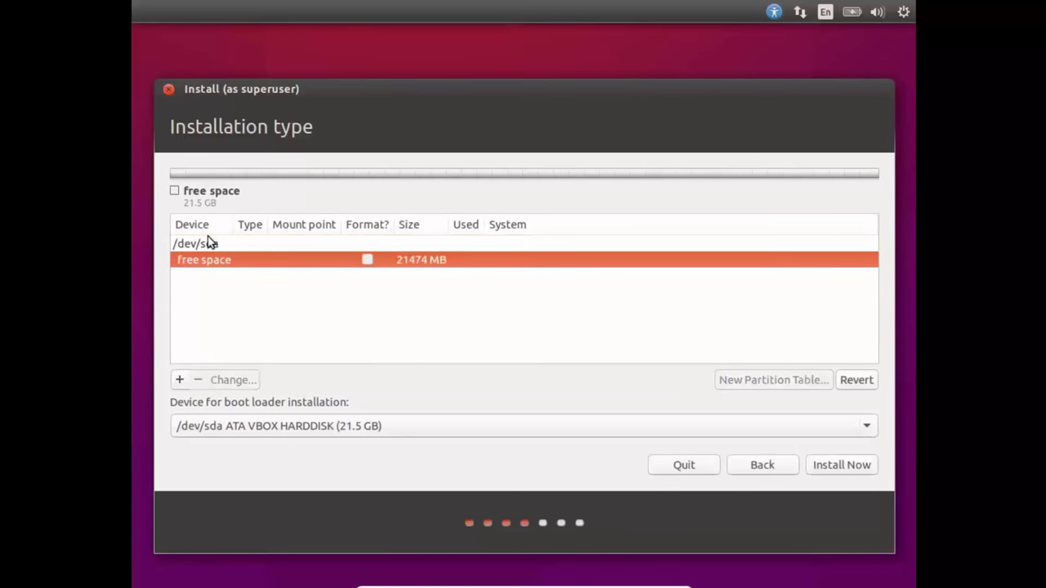
{"action": "left_click", "coordinate": [179, 379]}
{"action": "left_click", "coordinate": [591, 325]}
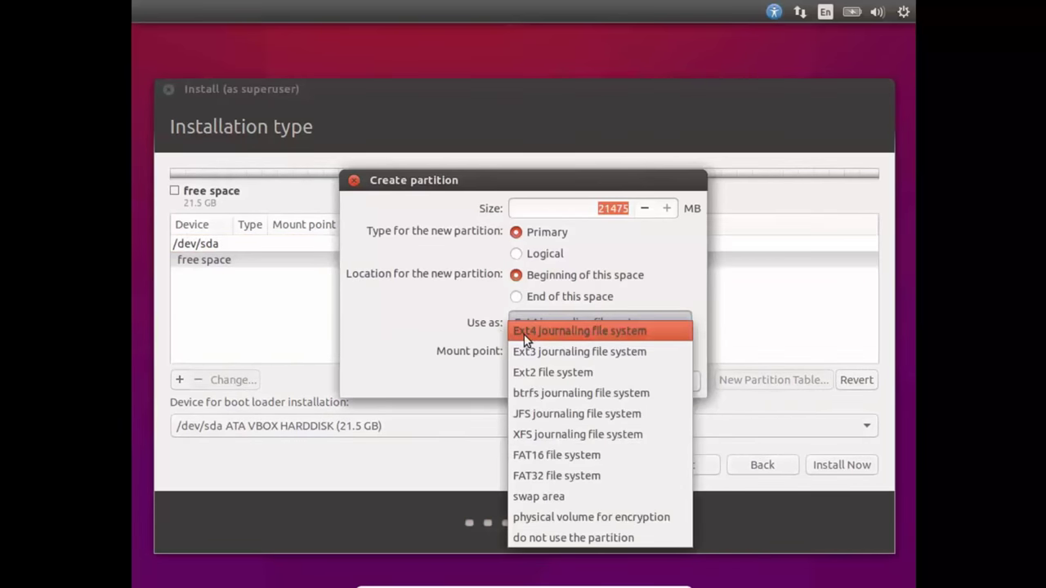
{"action": "left_click", "coordinate": [540, 499]}
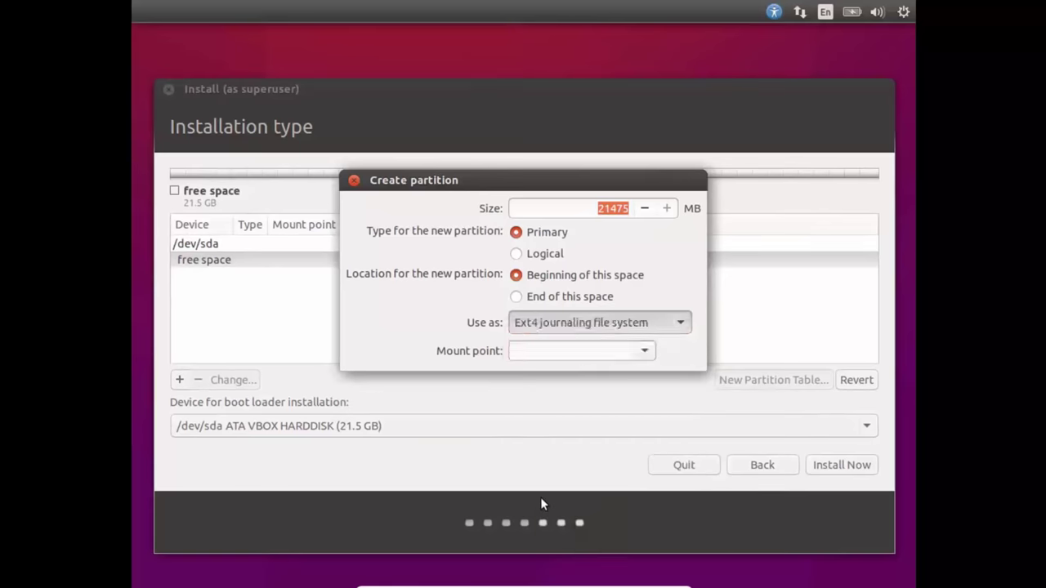
{"action": "left_click", "coordinate": [607, 208]}
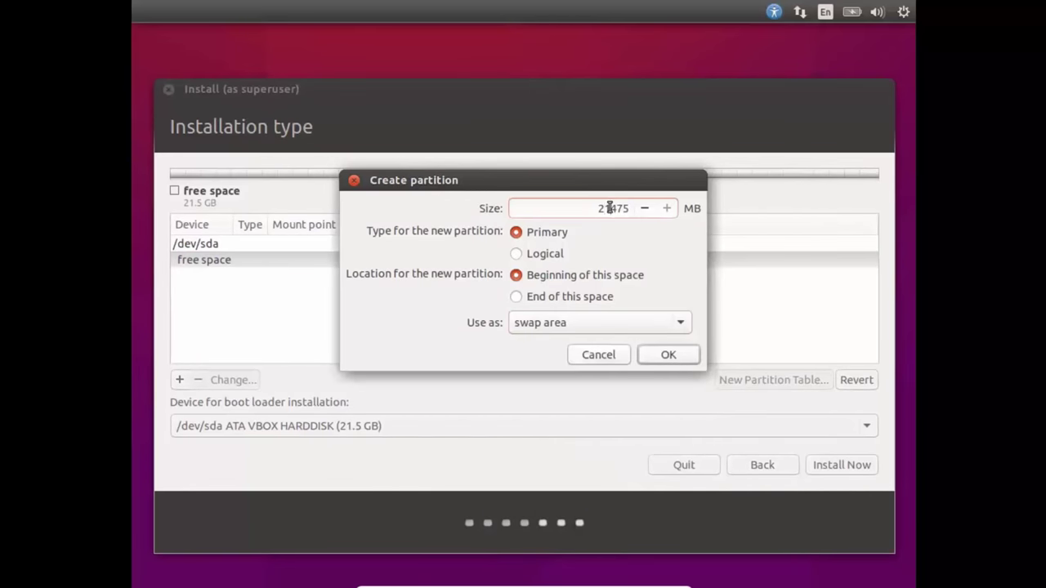
{"action": "key", "text": "BackSpace"}
{"action": "key", "text": "BackSpace"}
{"action": "type", "text": "5"}
{"action": "left_click", "coordinate": [668, 353]}
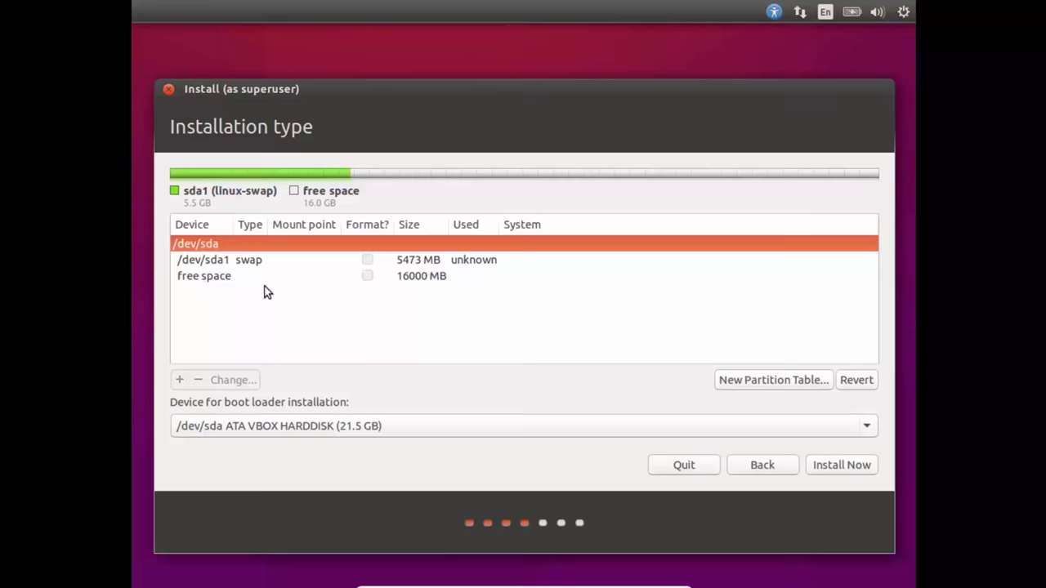
Step: Create a logical Ext4 partition from the 16000 MB of free space, mounted at /
{"action": "left_click", "coordinate": [219, 281]}
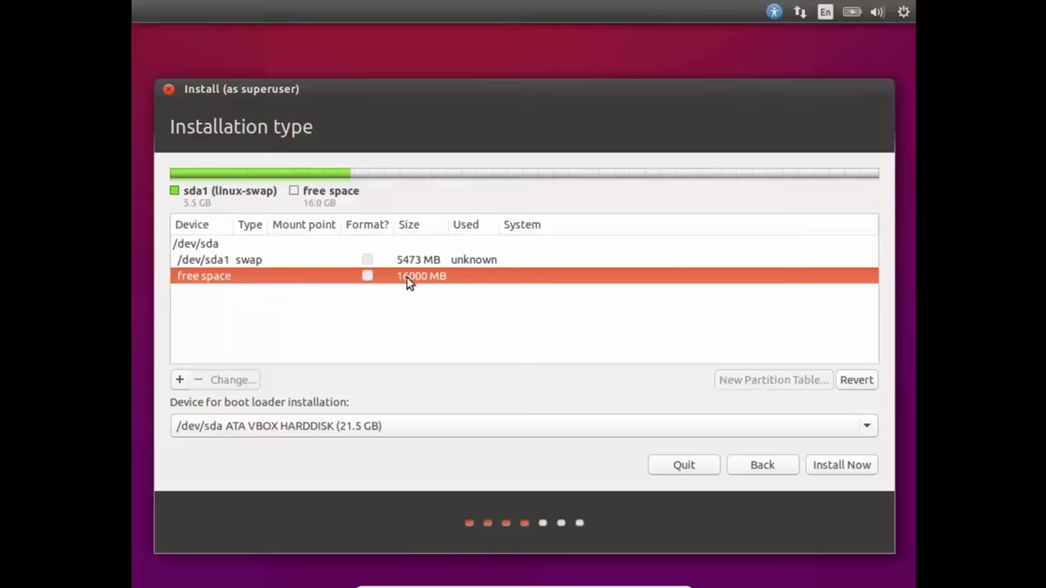
{"action": "left_click", "coordinate": [180, 380]}
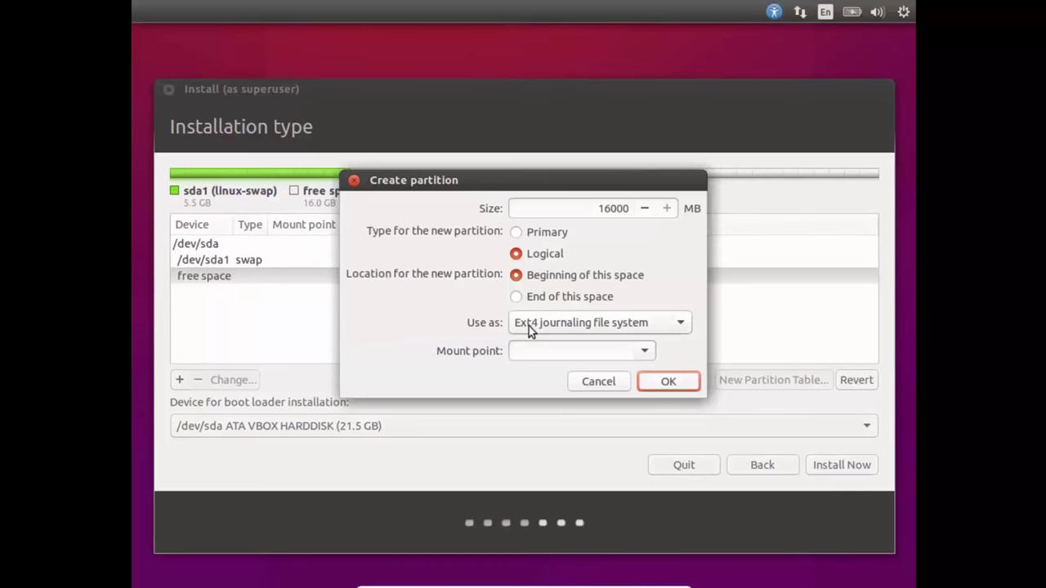
{"action": "left_click", "coordinate": [575, 325]}
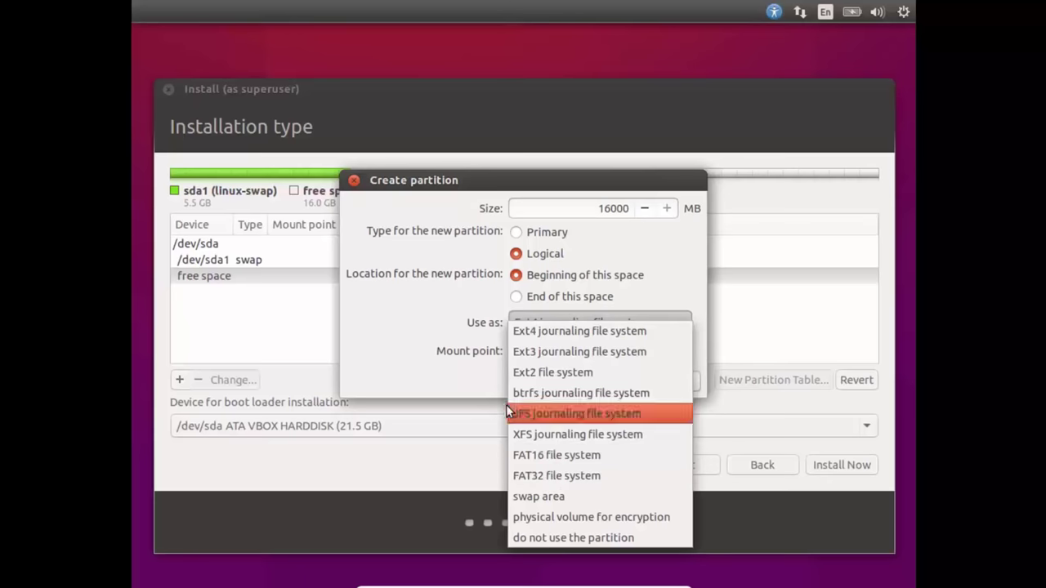
{"action": "left_click", "coordinate": [424, 339]}
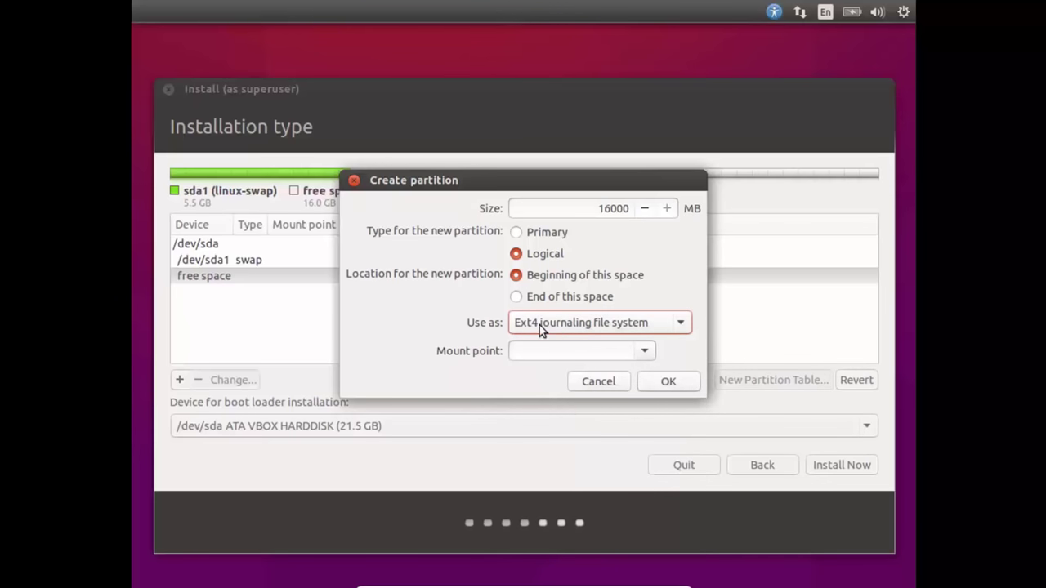
{"action": "left_click", "coordinate": [526, 352]}
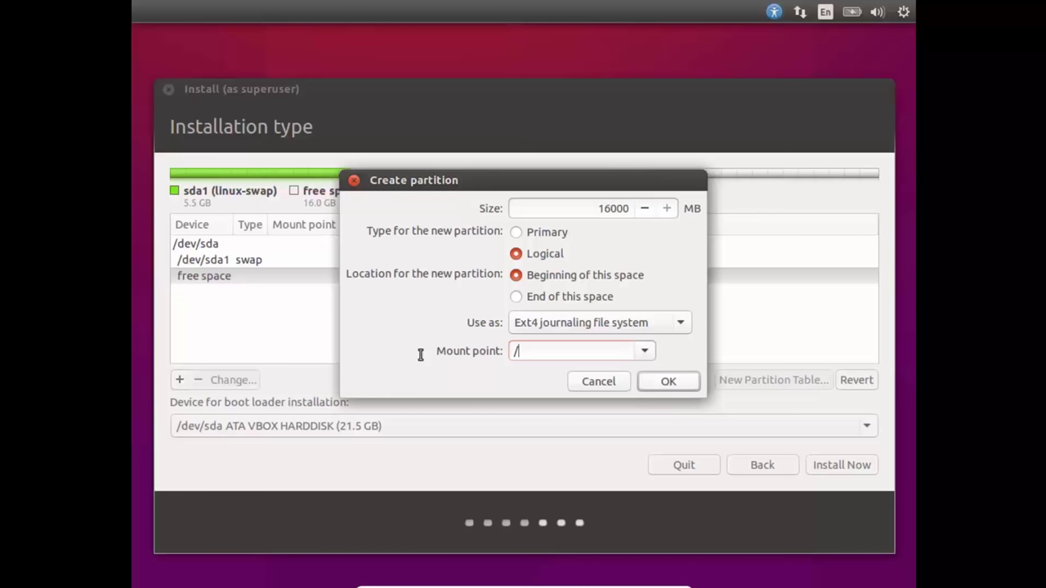
{"action": "left_click_drag", "start_coordinate": [528, 352], "coordinate": [504, 350]}
{"action": "left_click", "coordinate": [532, 352]}
{"action": "type", "text": "home"}
{"action": "left_click_drag", "start_coordinate": [545, 351], "coordinate": [521, 352]}
{"action": "key", "text": "BackSpace"}
{"action": "key", "text": "BackSpace"}
{"action": "left_click", "coordinate": [668, 381]}
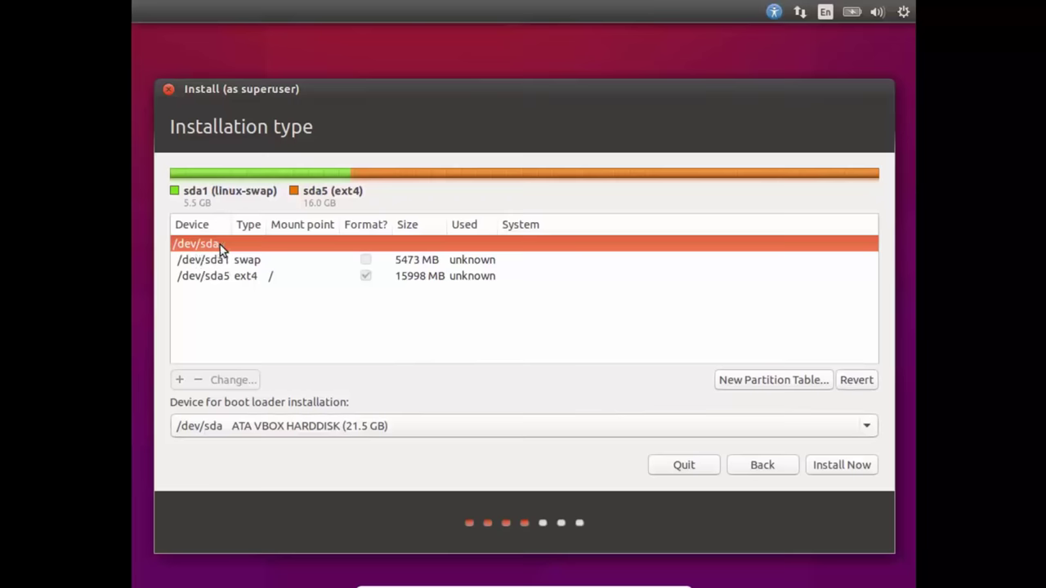
Step: Choose Install Now and confirm writing the swap and ext4 partitions to disk
{"action": "left_click", "coordinate": [843, 468]}
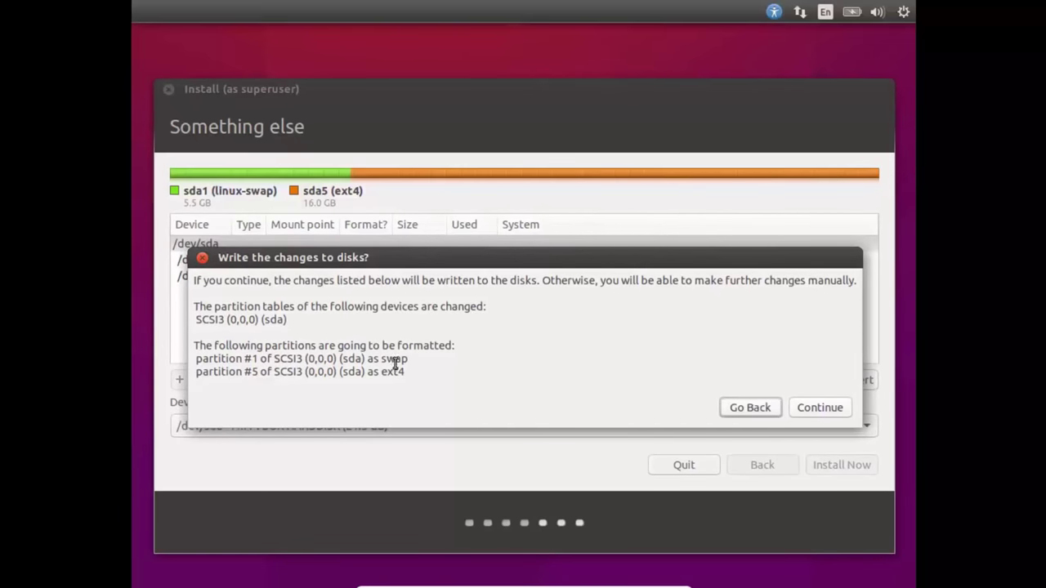
{"action": "left_click", "coordinate": [824, 412]}
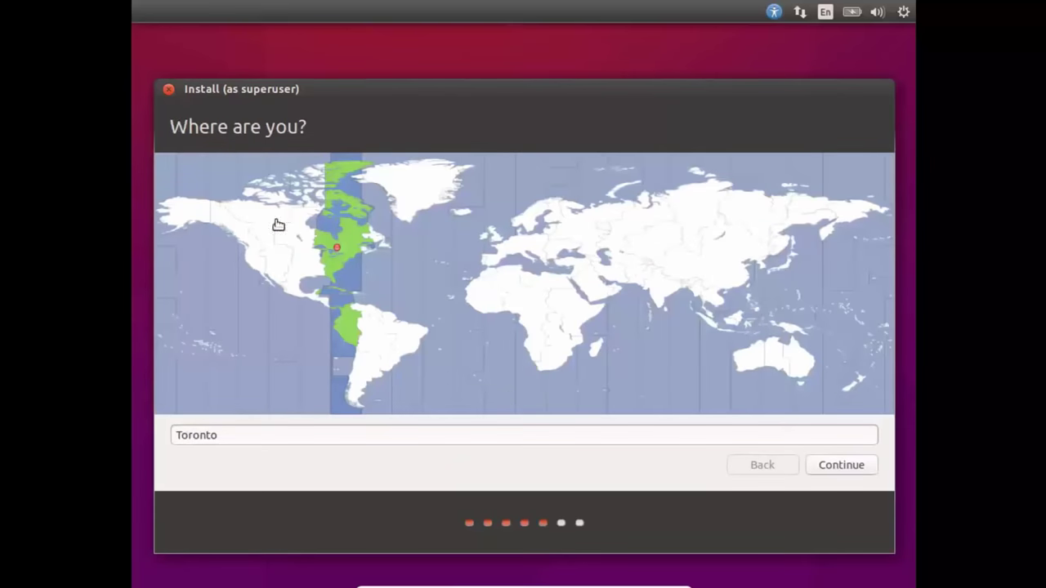
Step: Try Chicago and Edmonton on the time-zone map, then settle on Toronto and continue
{"action": "left_click", "coordinate": [308, 252]}
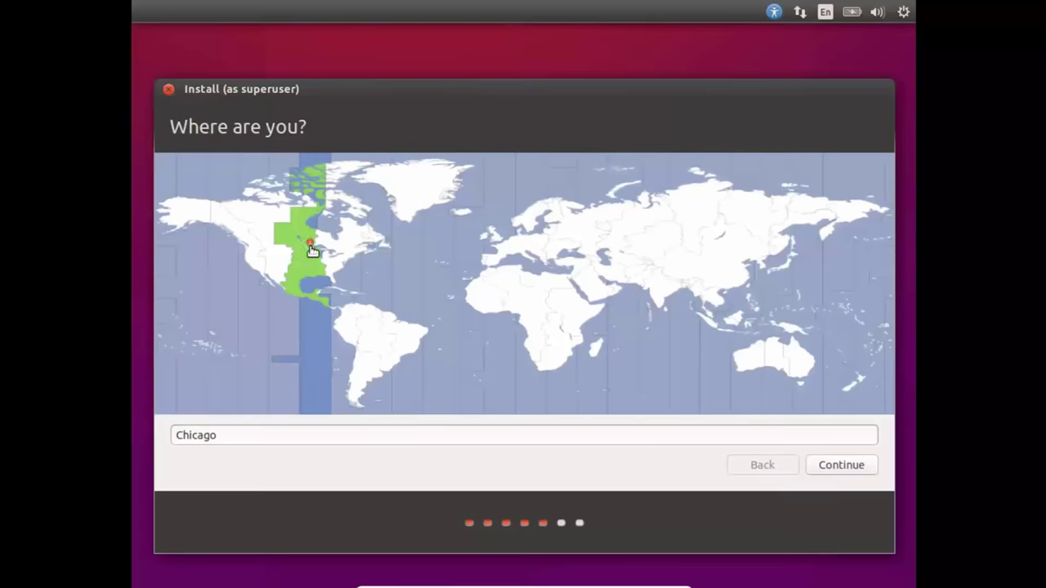
{"action": "left_click", "coordinate": [273, 245]}
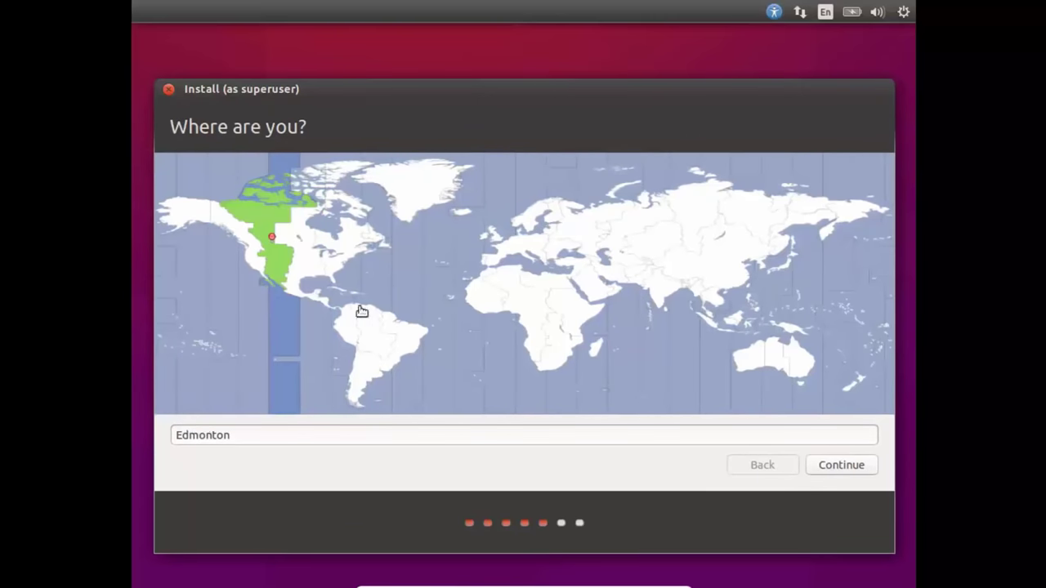
{"action": "left_click", "coordinate": [336, 250]}
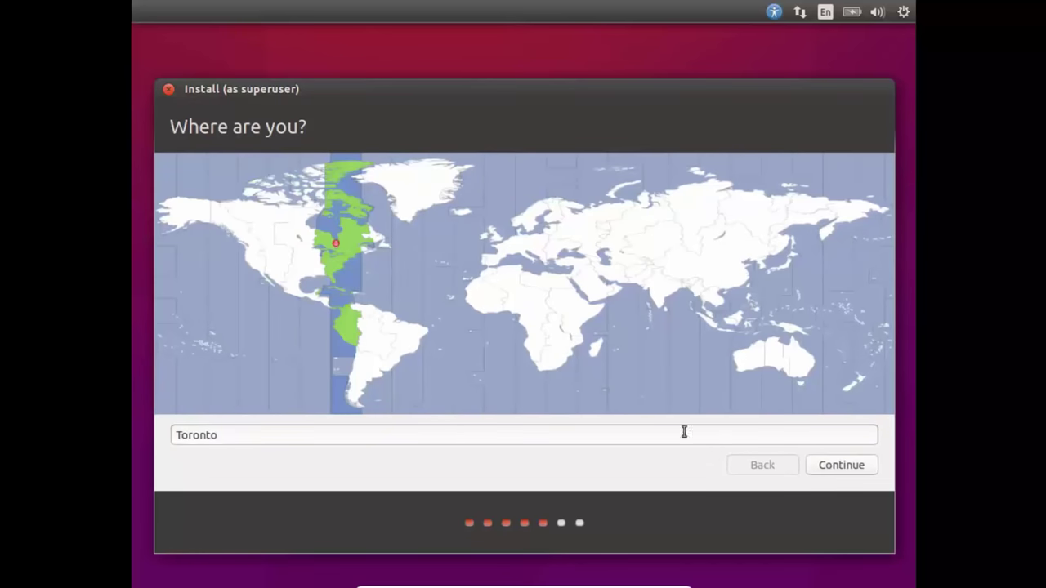
{"action": "left_click", "coordinate": [846, 465]}
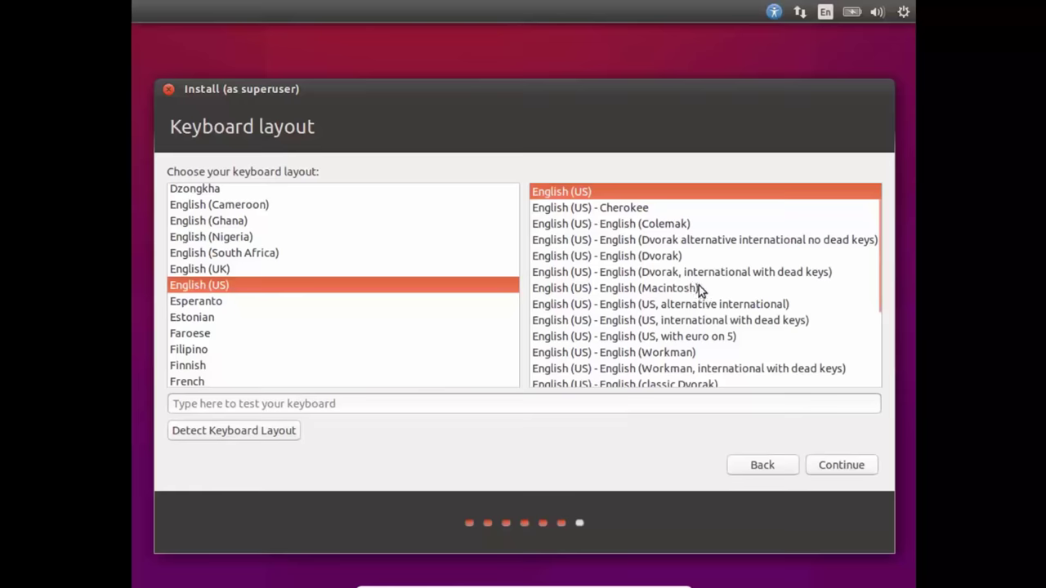
Step: Test the English (US) layout by typing and erasing '<' in the test box
{"action": "scroll", "coordinate": [699, 288], "scroll_direction": "down", "scroll_amount": 3}
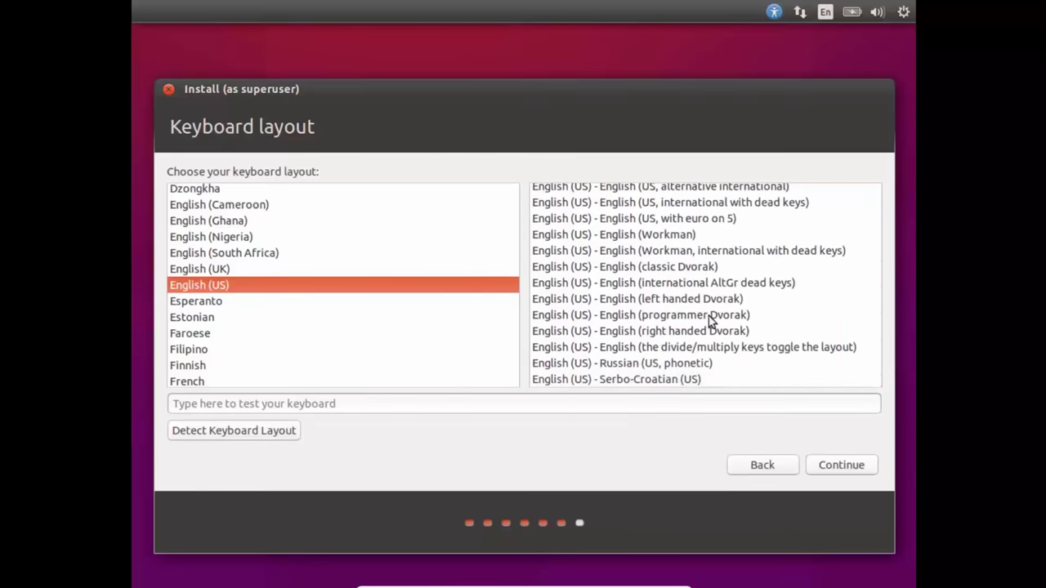
{"action": "scroll", "coordinate": [710, 320], "scroll_direction": "up", "scroll_amount": 4}
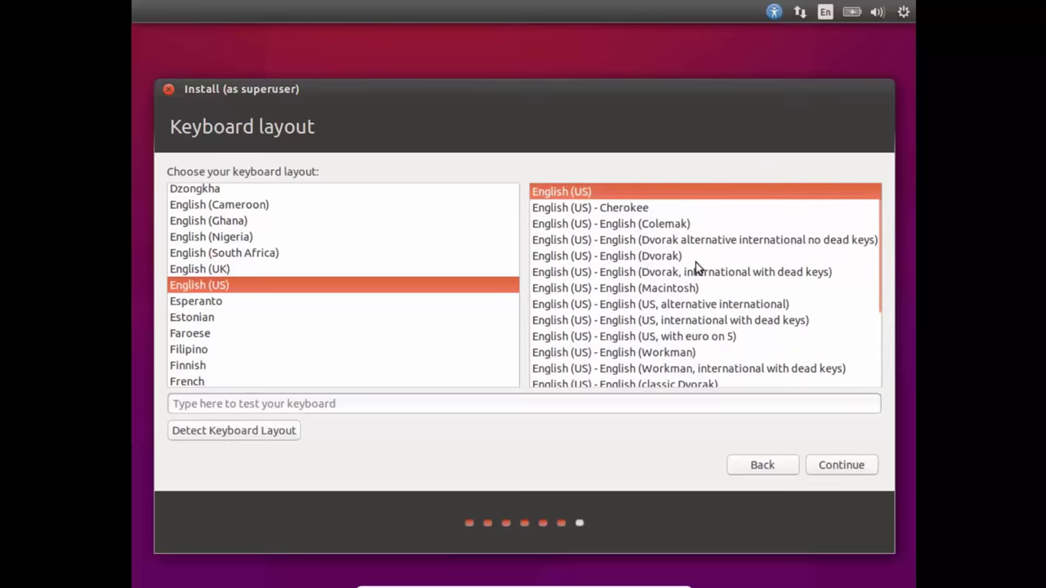
{"action": "left_click", "coordinate": [441, 406]}
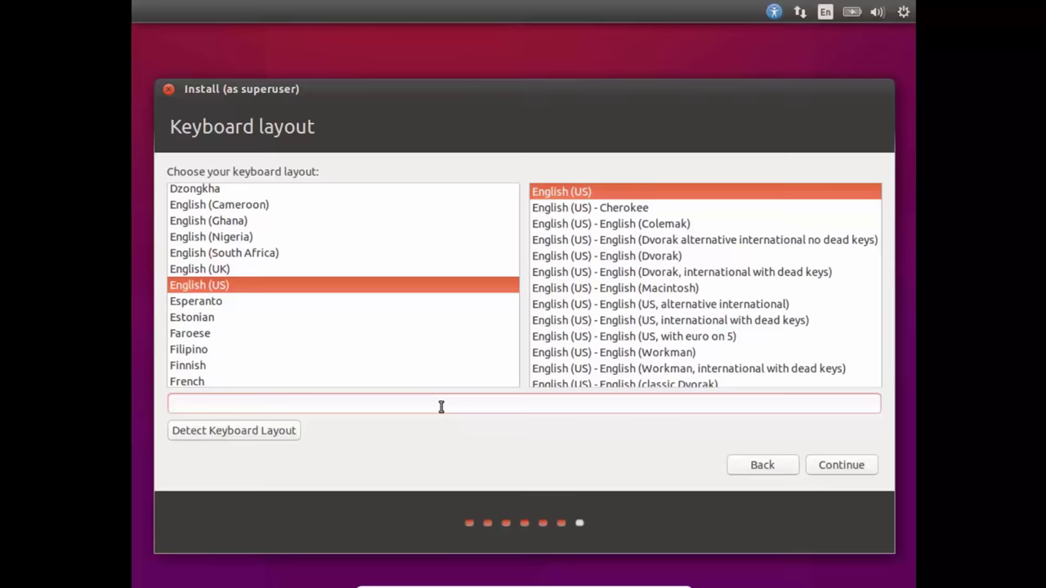
{"action": "type", "text": "<"}
{"action": "key", "text": "BackSpace"}
{"action": "type", "text": "<"}
{"action": "key", "text": "BackSpace"}
{"action": "type", "text": "<"}
{"action": "key", "text": "BackSpace"}
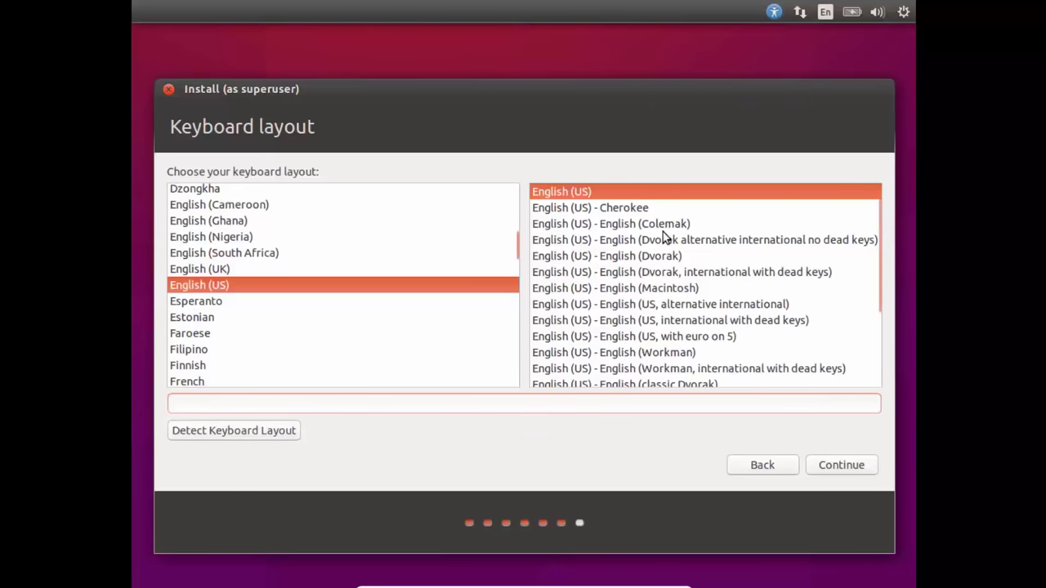
Step: Type '12346' and 'ghj' as further tests, then accept the English (US) layout
{"action": "scroll", "coordinate": [635, 303], "scroll_direction": "down", "scroll_amount": 4}
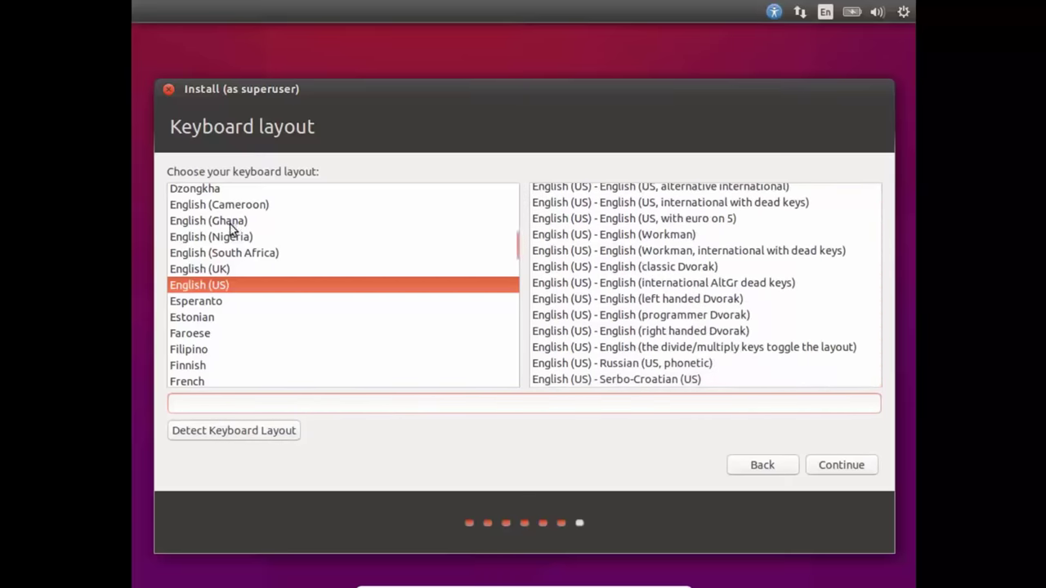
{"action": "scroll", "coordinate": [224, 275], "scroll_direction": "down", "scroll_amount": 3}
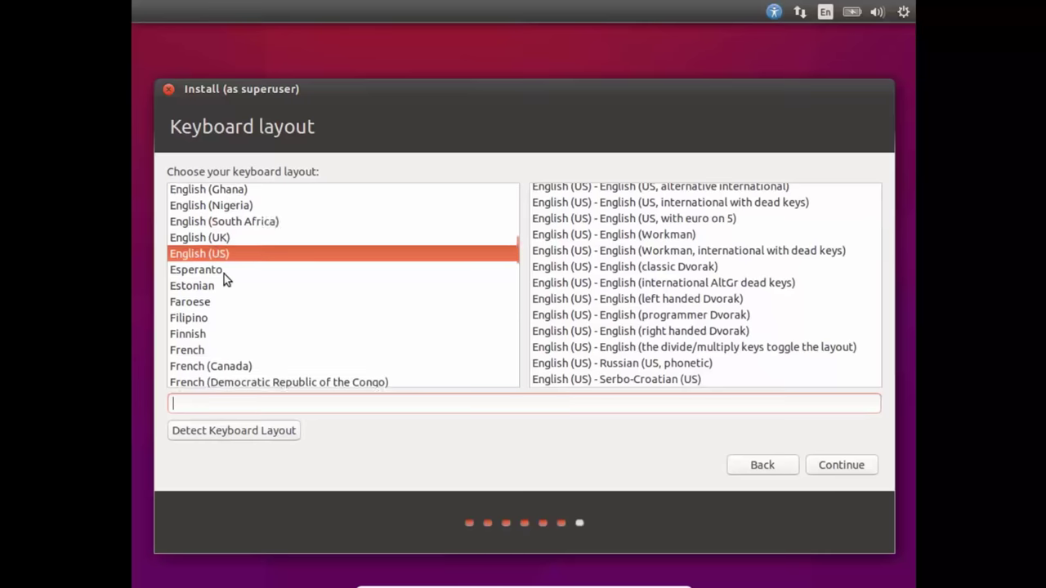
{"action": "scroll", "coordinate": [224, 278], "scroll_direction": "down", "scroll_amount": 2}
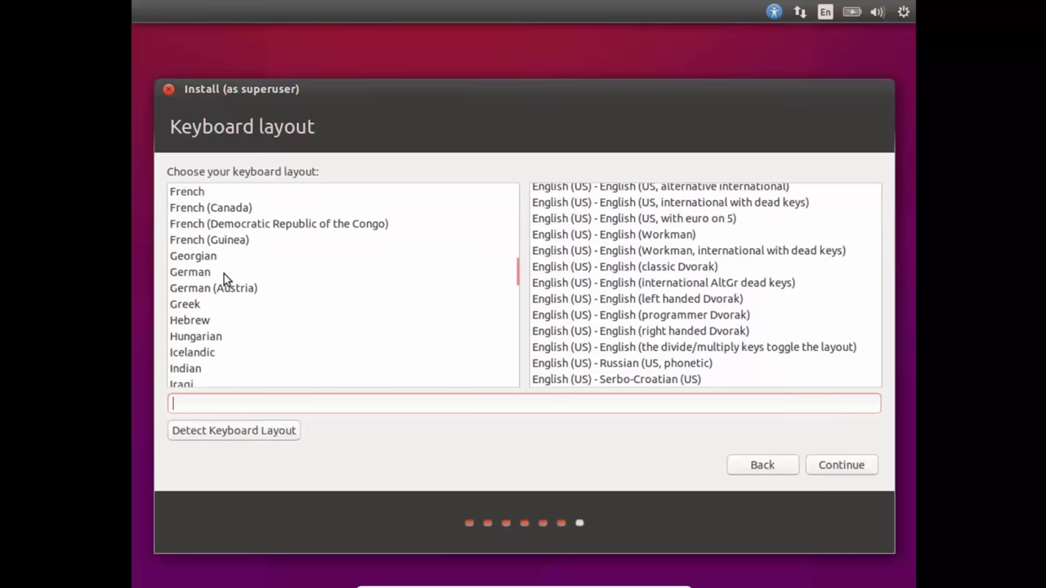
{"action": "scroll", "coordinate": [224, 277], "scroll_direction": "down", "scroll_amount": 12}
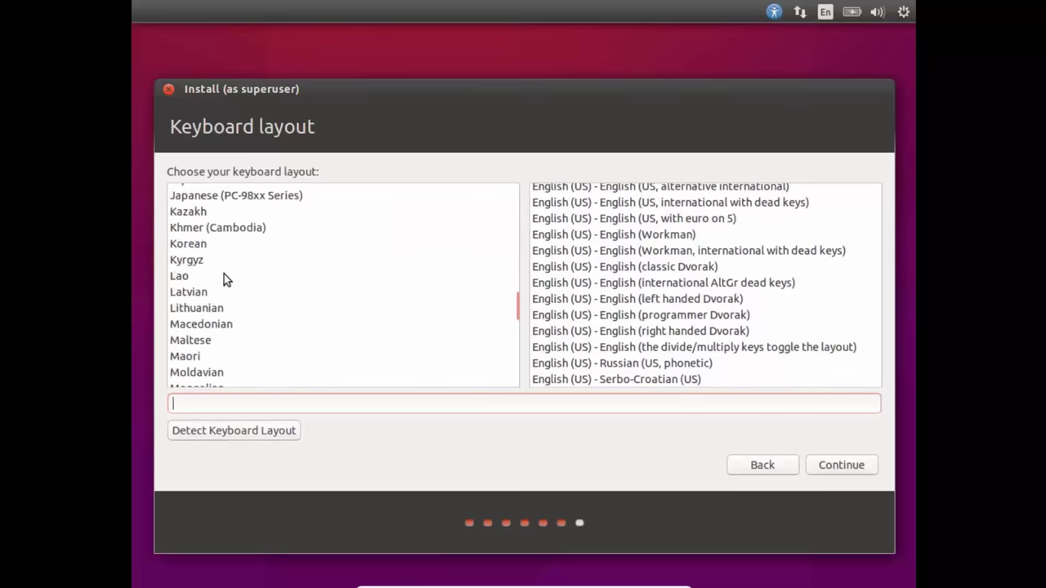
{"action": "scroll", "coordinate": [224, 278], "scroll_direction": "down", "scroll_amount": 4}
{"action": "scroll", "coordinate": [224, 278], "scroll_direction": "up", "scroll_amount": 20}
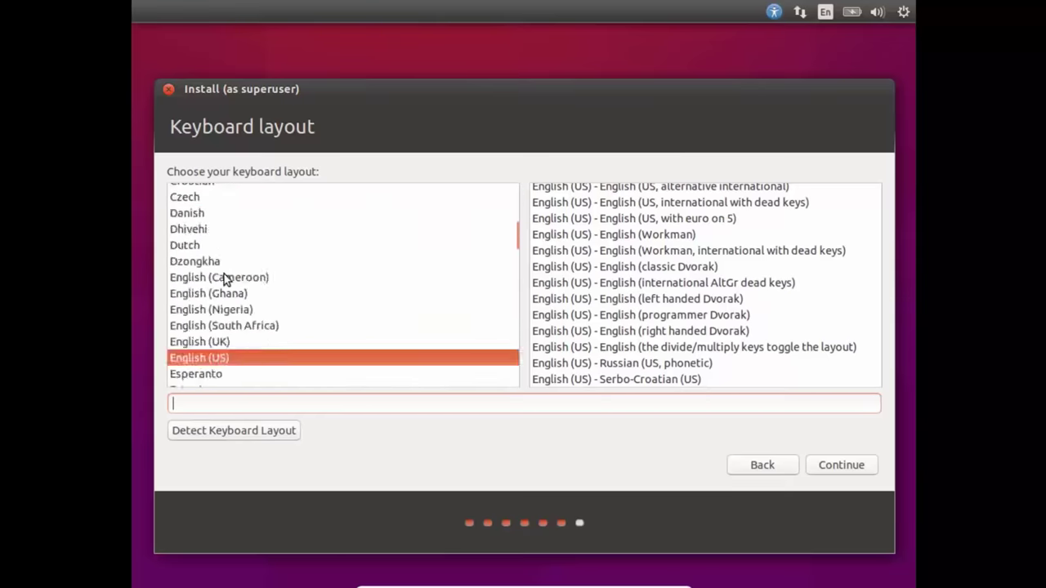
{"action": "type", "text": "12"}
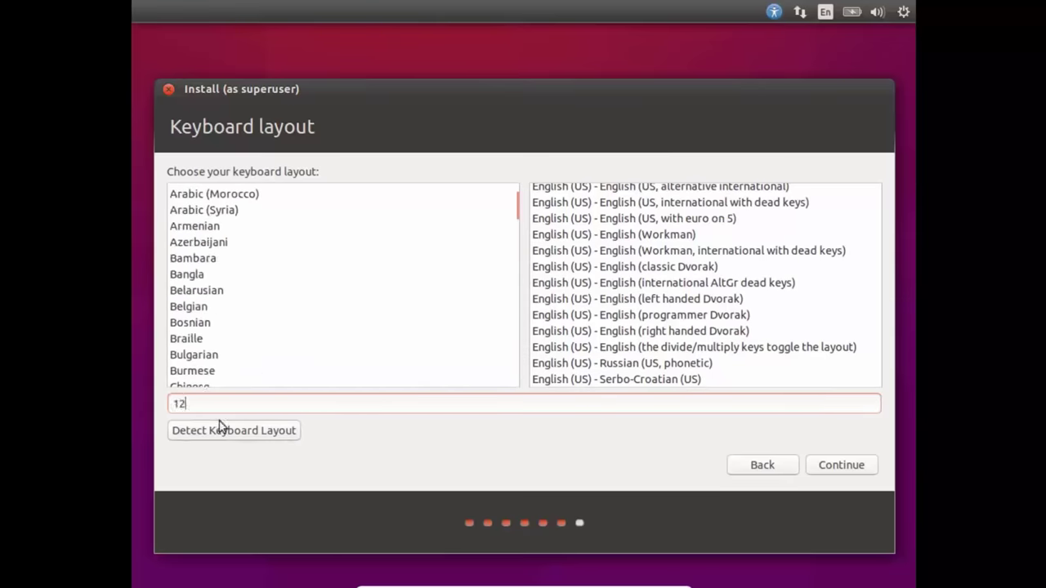
{"action": "type", "text": "34678wretyu"}
{"action": "type", "text": "ghj"}
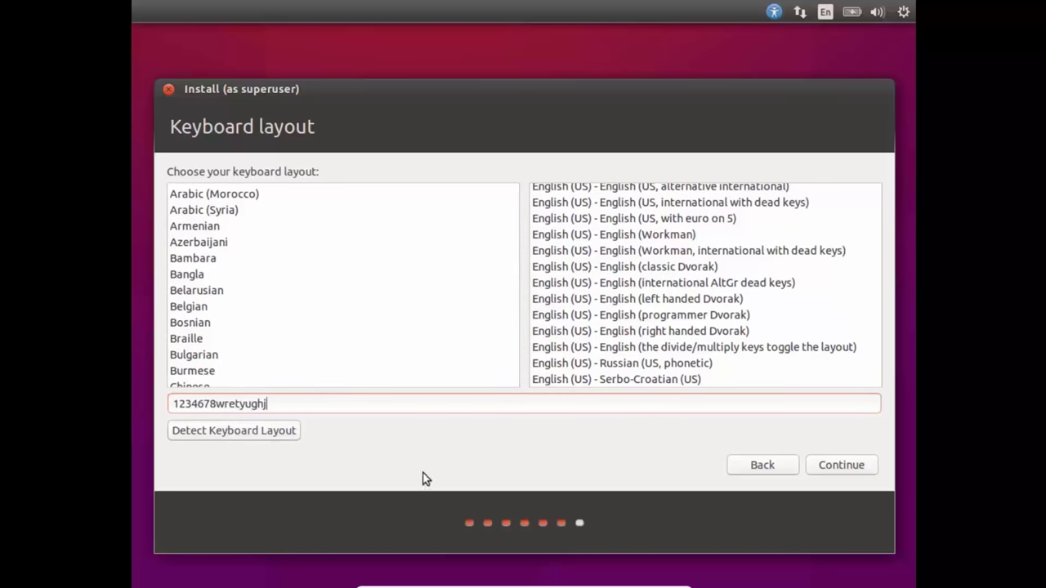
{"action": "left_click", "coordinate": [859, 464]}
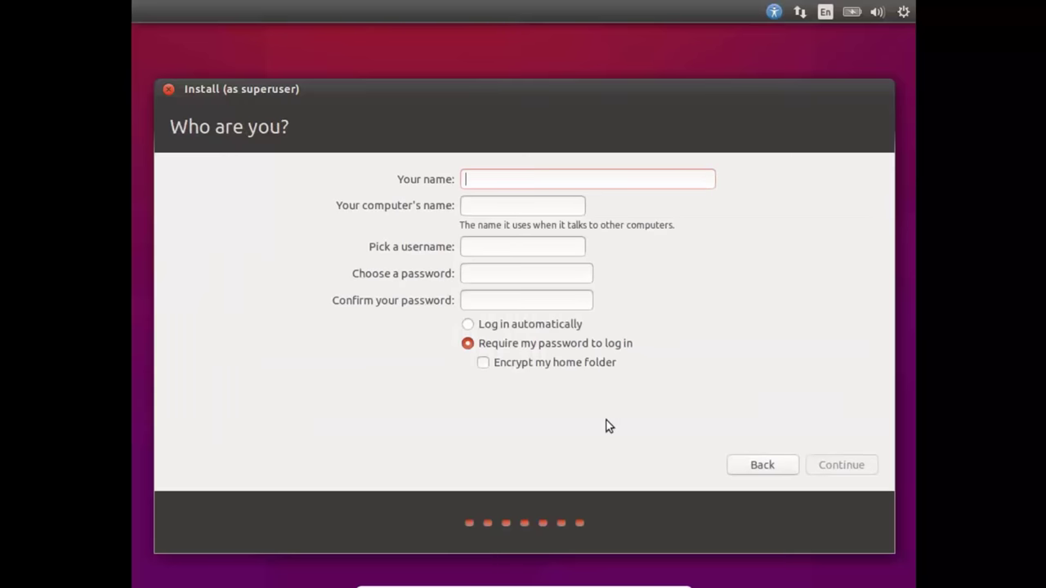
Step: Enter the user's name, computer name Megatron, and a password, moving to the confirmation field
{"action": "type", "text": "/"}
{"action": "key", "text": "BackSpace"}
{"action": "type", "text": "Nick"}
{"action": "key", "text": "Tab"}
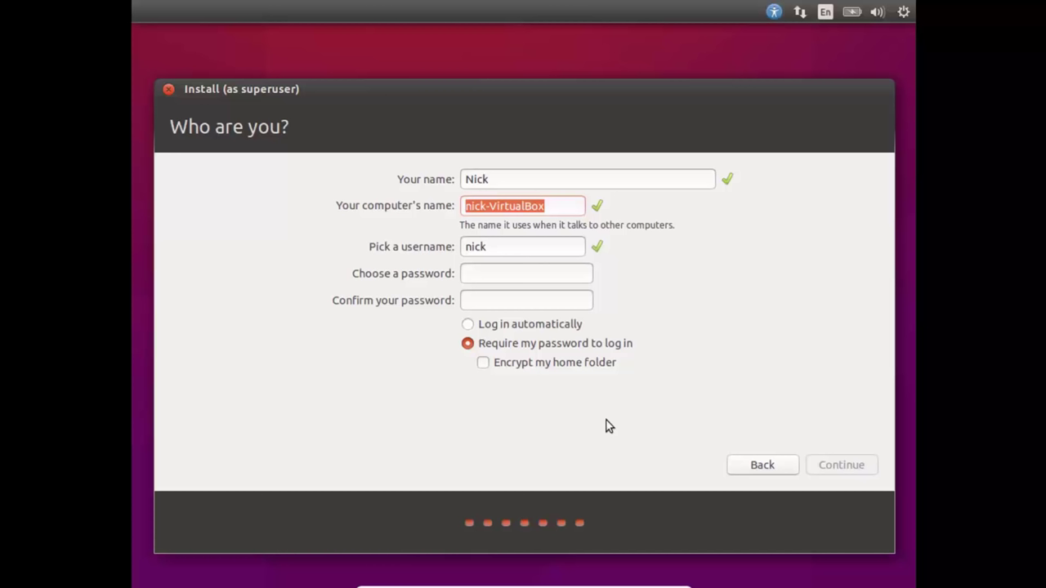
{"action": "type", "text": "Meg"}
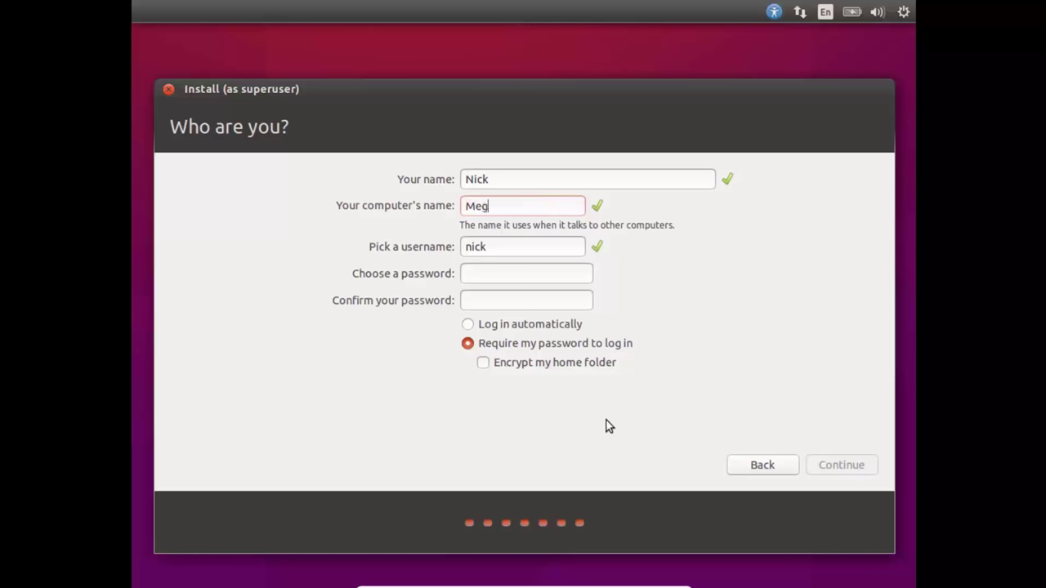
{"action": "type", "text": "atron"}
{"action": "key", "text": "Tab"}
{"action": "key", "text": "Tab"}
{"action": "type", "text": "*********"}
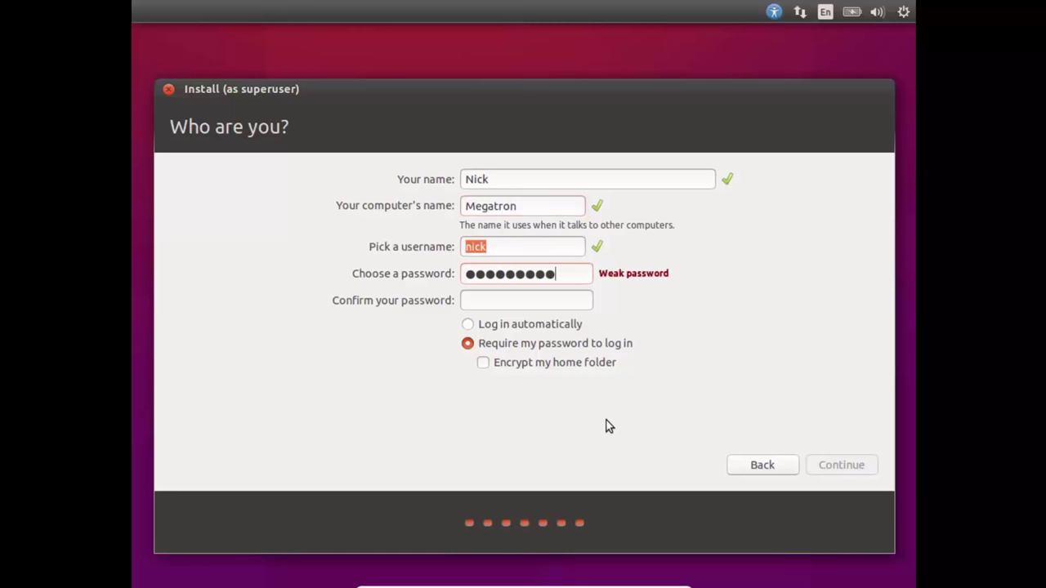
{"action": "type", "text": "*"}
{"action": "key", "text": "Tab"}
{"action": "type", "text": "**********"}
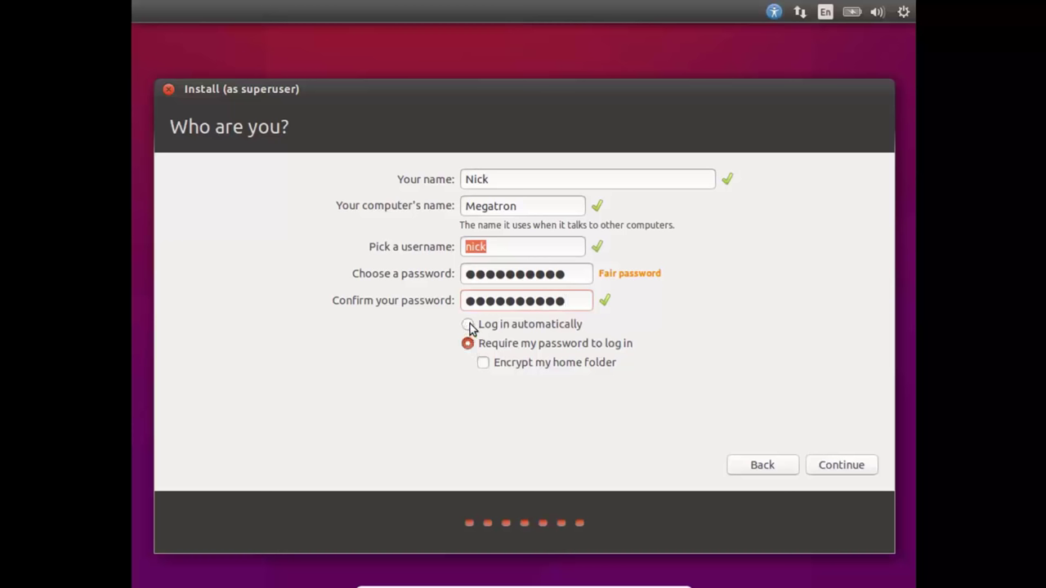
Step: Begin installing and advance the slideshow through seven slides to Help and support
{"action": "left_click", "coordinate": [842, 465]}
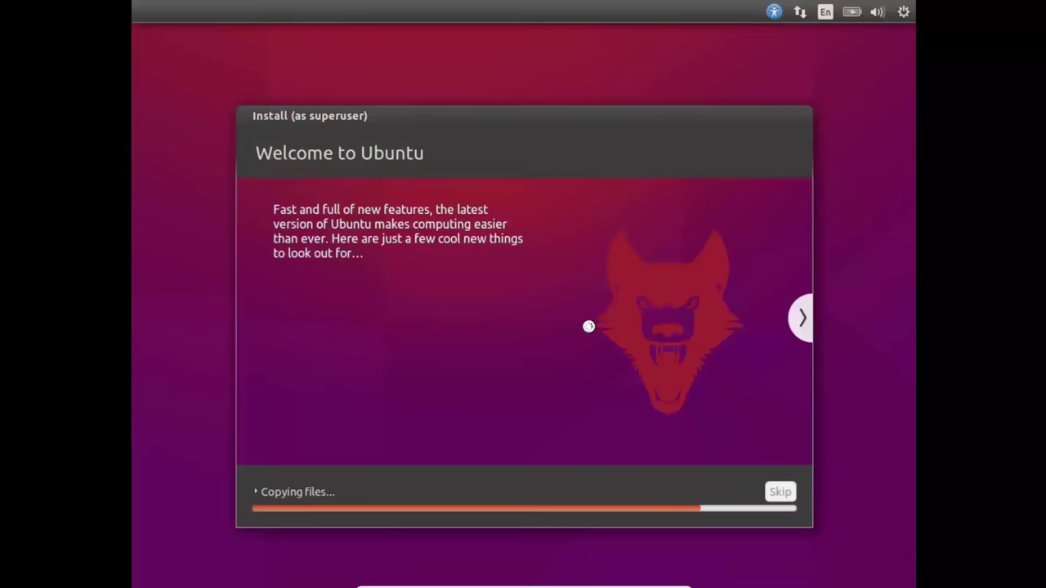
{"action": "left_click", "coordinate": [803, 317]}
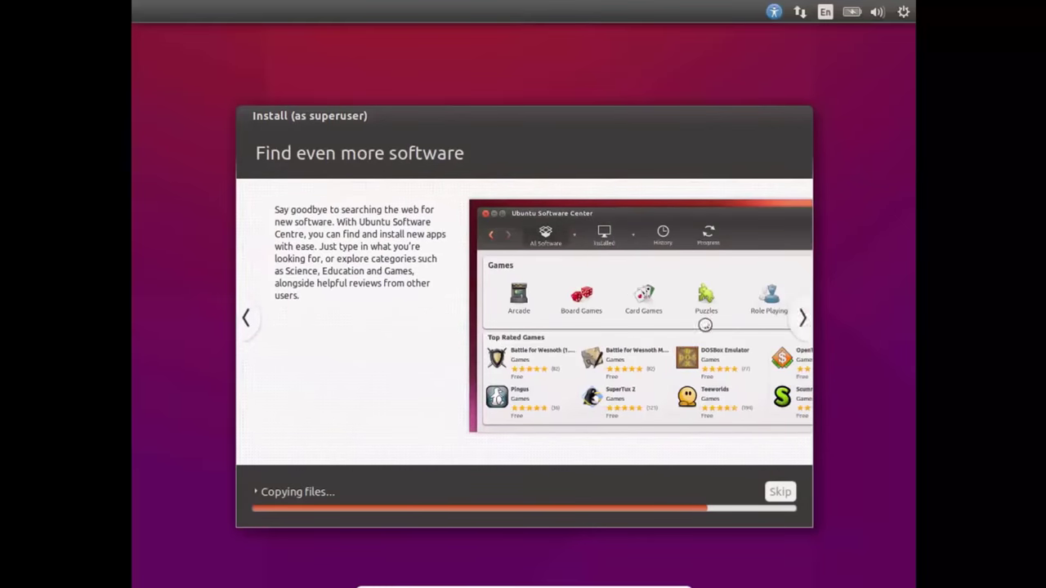
{"action": "left_click", "coordinate": [803, 319]}
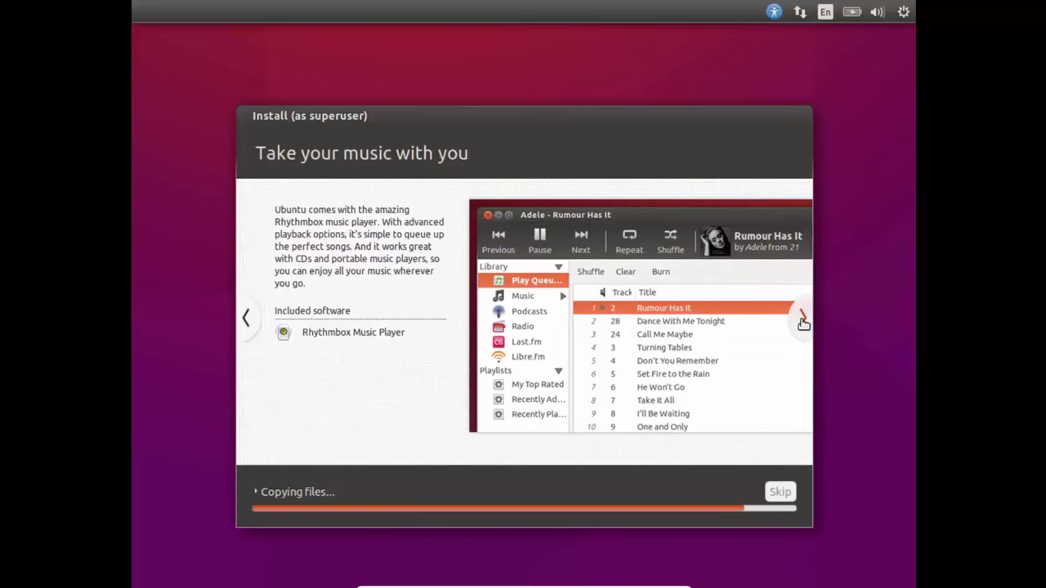
{"action": "left_click", "coordinate": [803, 319]}
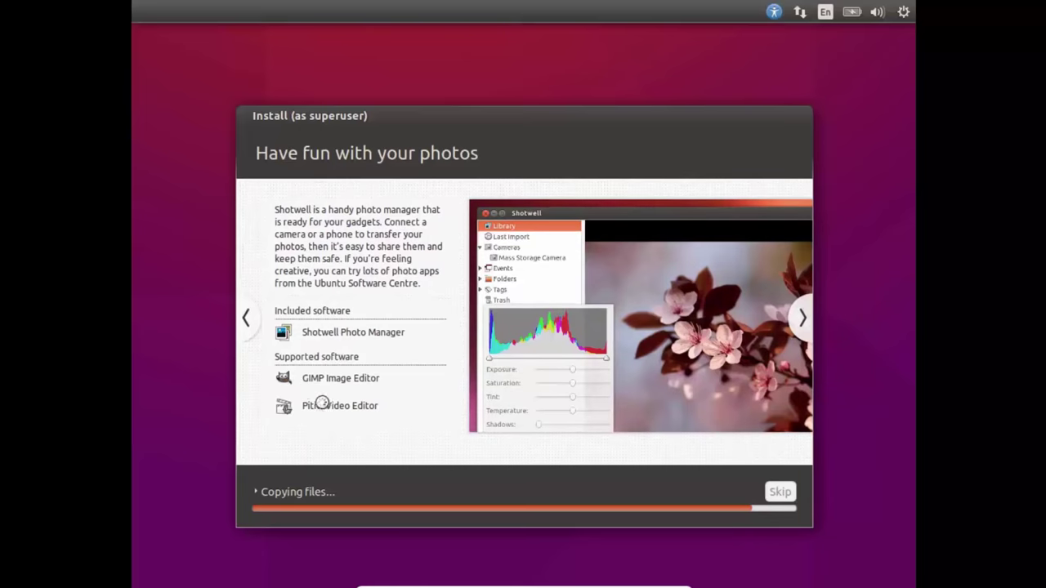
{"action": "left_click", "coordinate": [800, 321]}
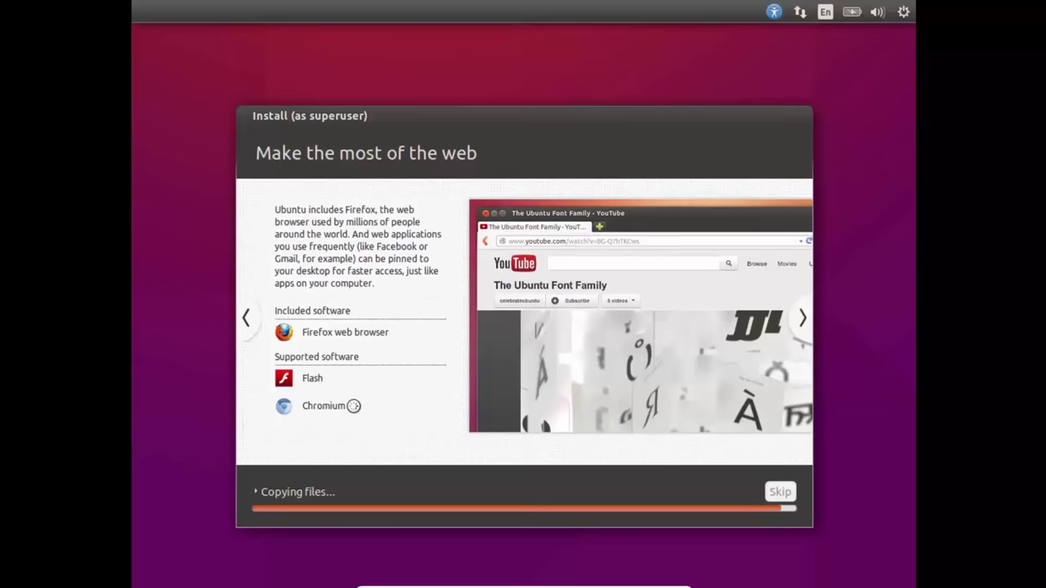
{"action": "left_click", "coordinate": [803, 321]}
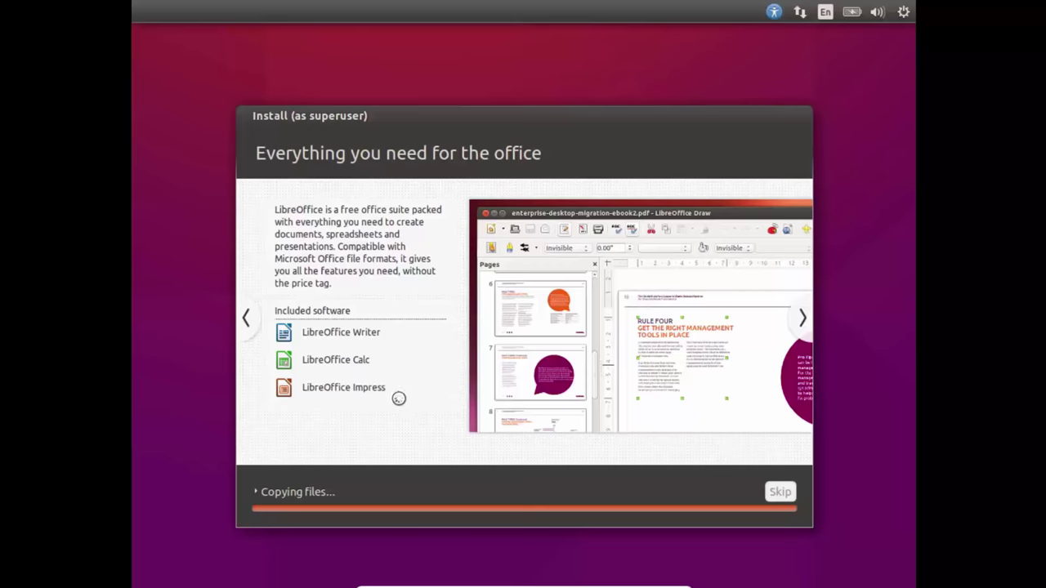
{"action": "left_click", "coordinate": [804, 331]}
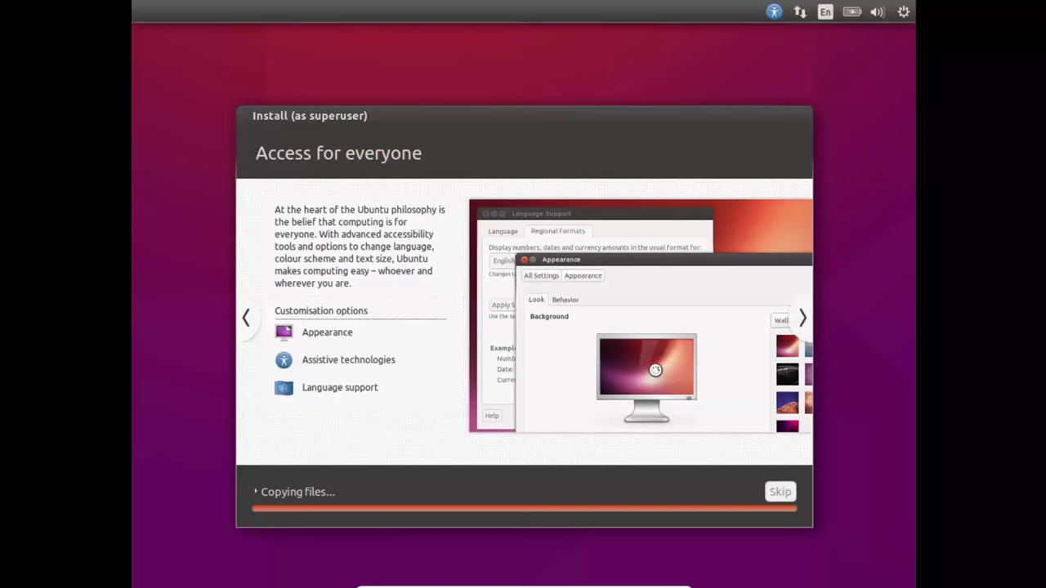
{"action": "left_click", "coordinate": [803, 318]}
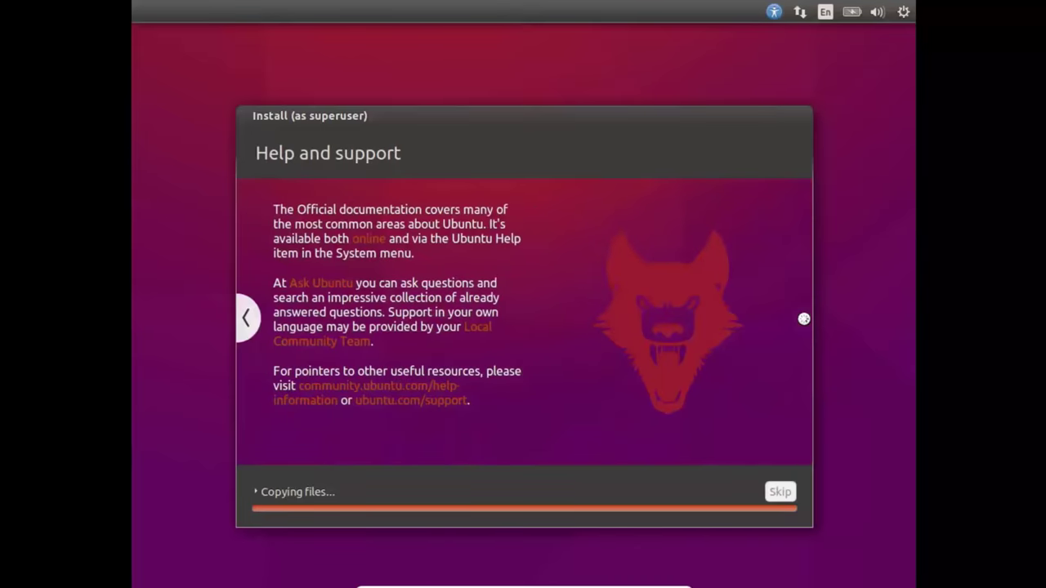
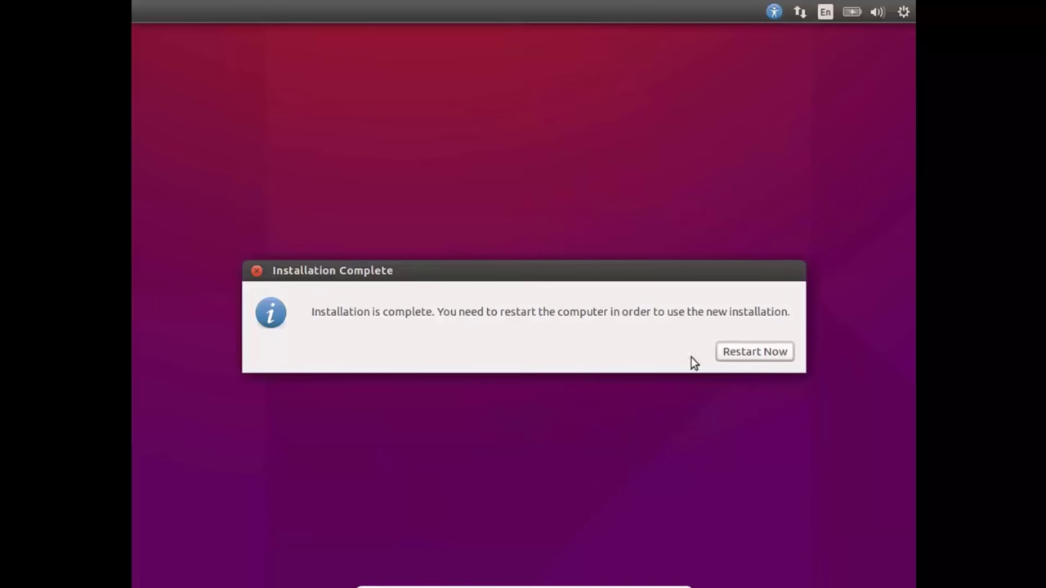
Step: Restart the installed Ubuntu and force-unmount the ubuntu-15.10 installer ISO from the optical drive
{"action": "left_click", "coordinate": [751, 353]}
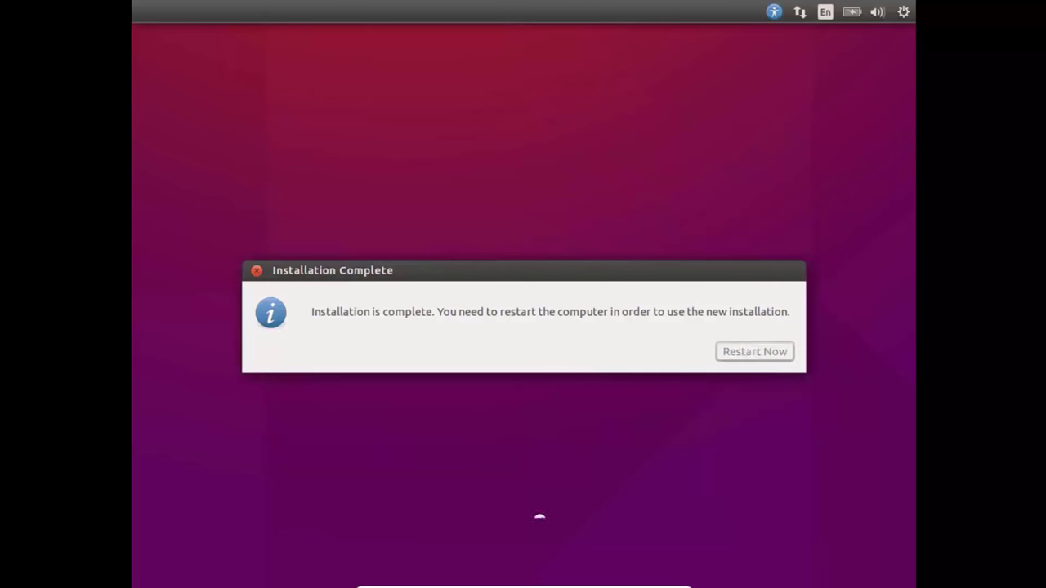
{"action": "mouse_move", "coordinate": [499, 577]}
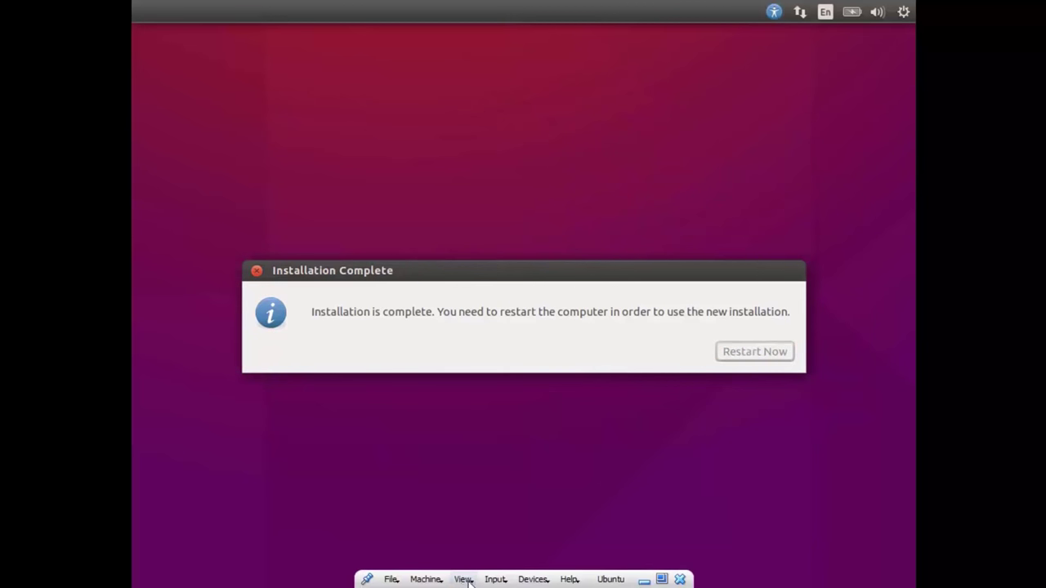
{"action": "left_click", "coordinate": [533, 579]}
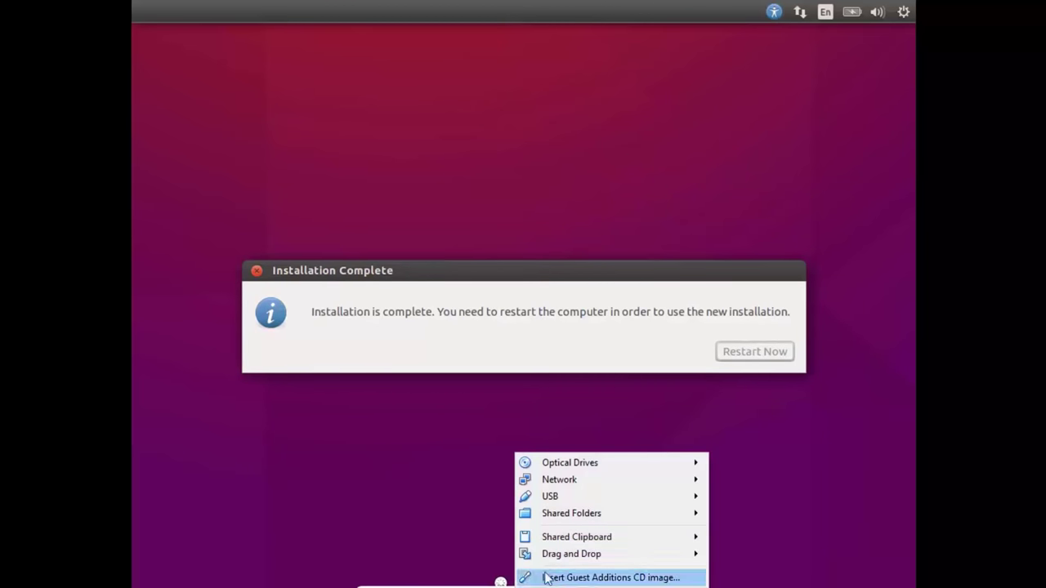
{"action": "mouse_move", "coordinate": [658, 465]}
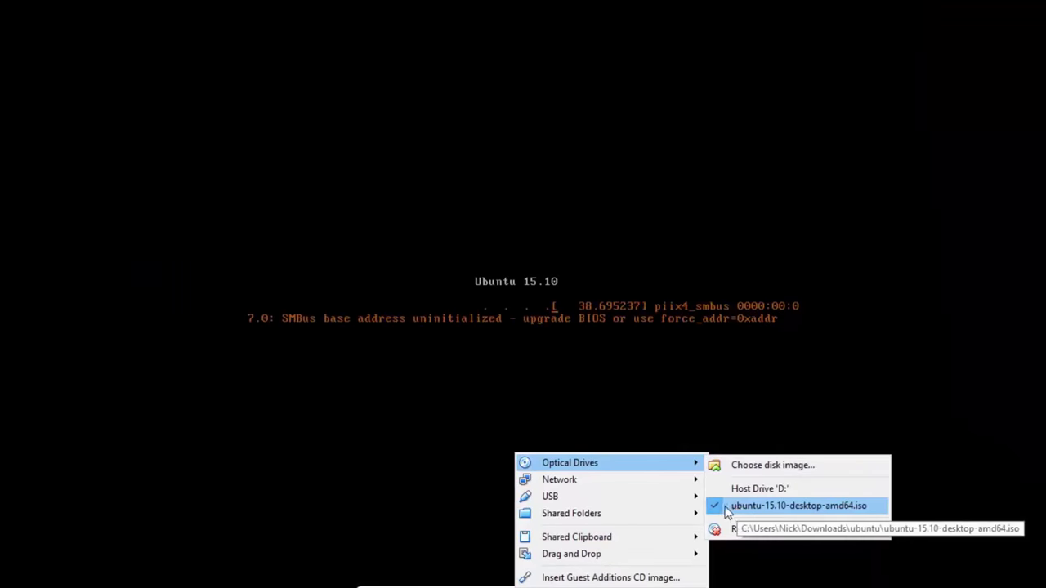
{"action": "left_click", "coordinate": [735, 508]}
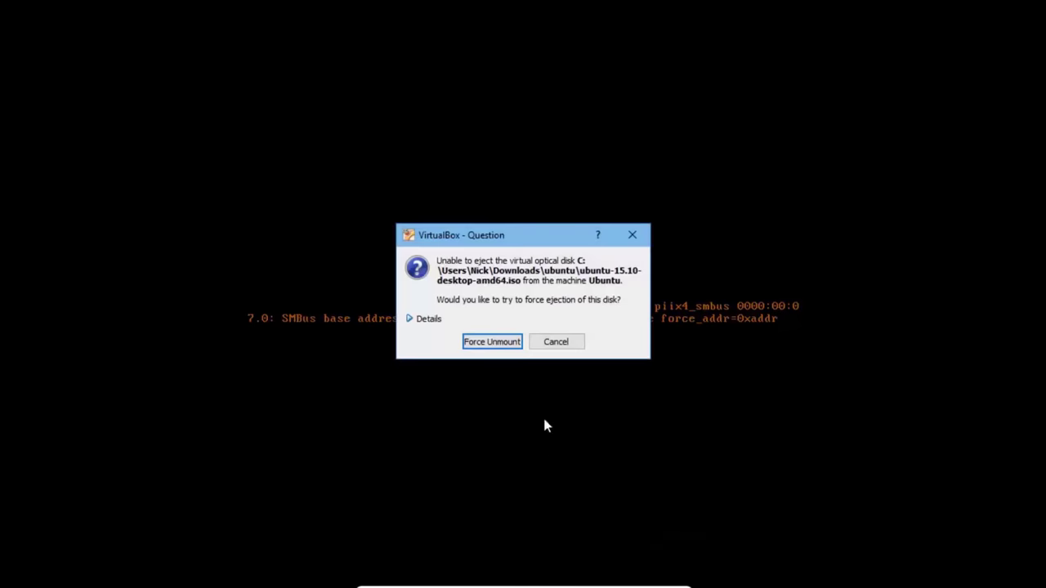
{"action": "left_click", "coordinate": [561, 346]}
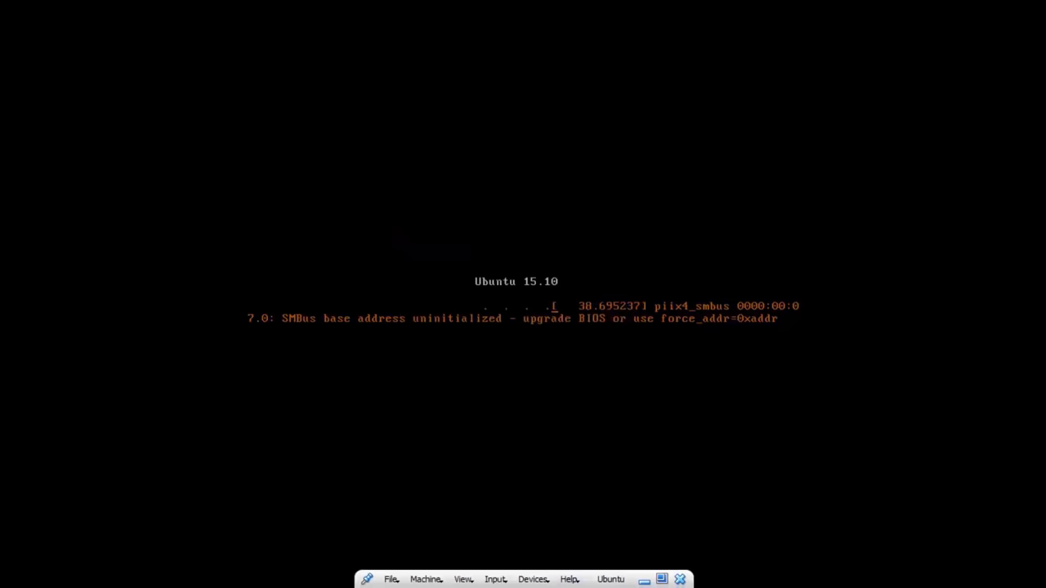
{"action": "left_click", "coordinate": [533, 580]}
{"action": "mouse_move", "coordinate": [649, 460]}
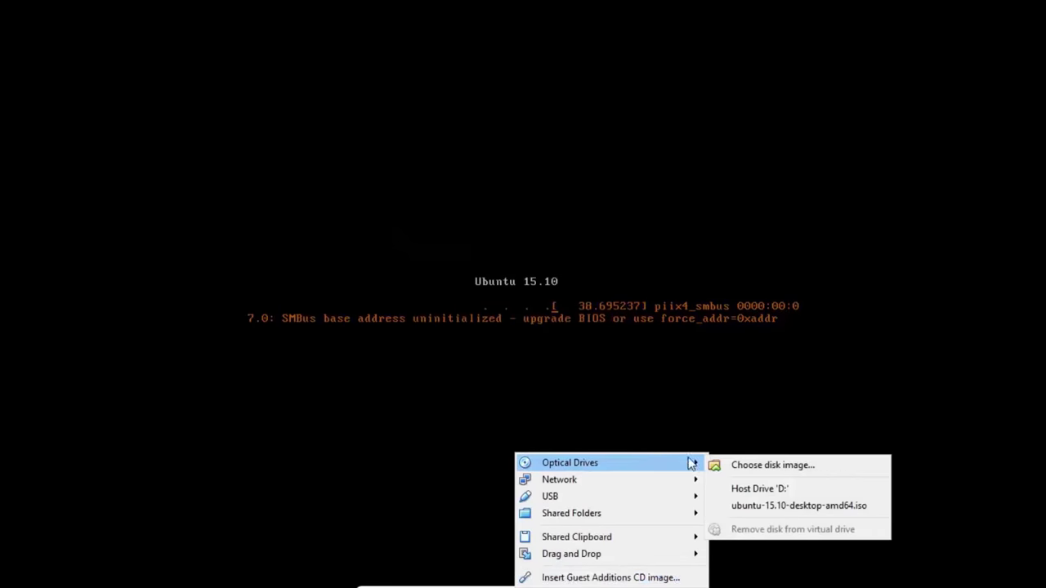
{"action": "left_click", "coordinate": [738, 505]}
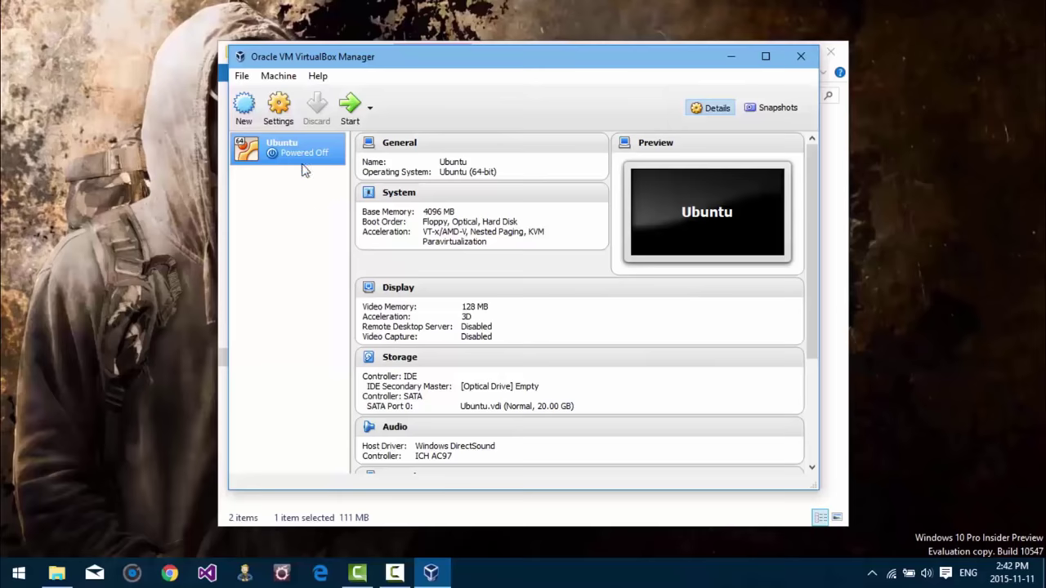
Step: Confirm in Storage settings that the IDE optical drive is Empty, then start the Ubuntu VM
{"action": "left_click", "coordinate": [279, 108]}
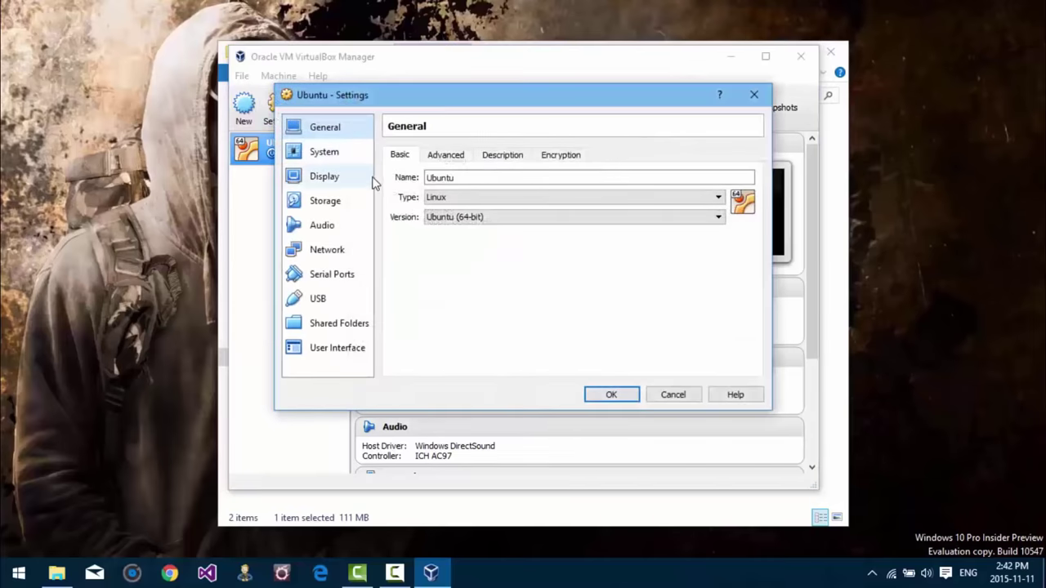
{"action": "left_click", "coordinate": [332, 202]}
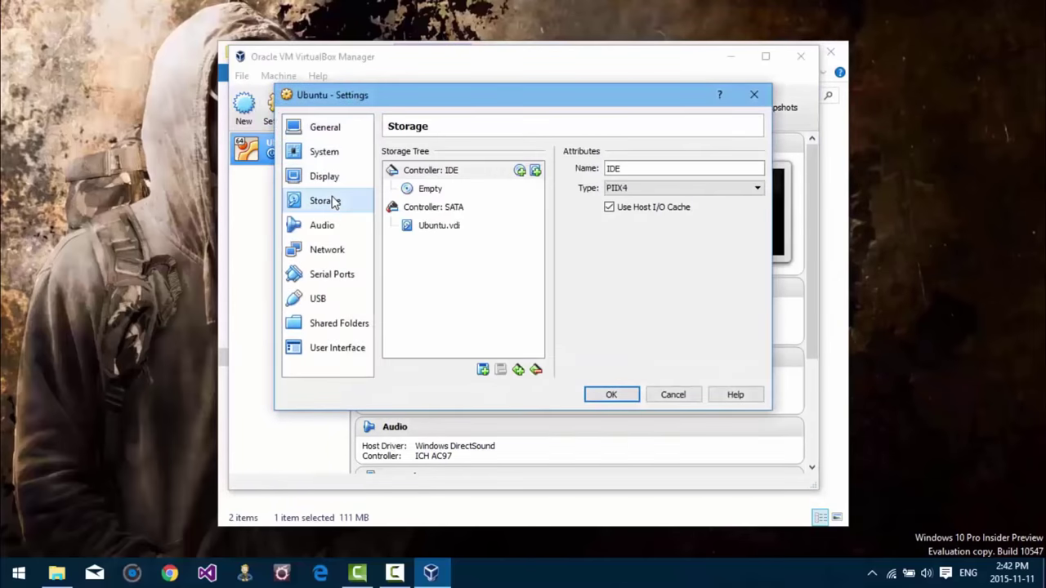
{"action": "left_click", "coordinate": [480, 194]}
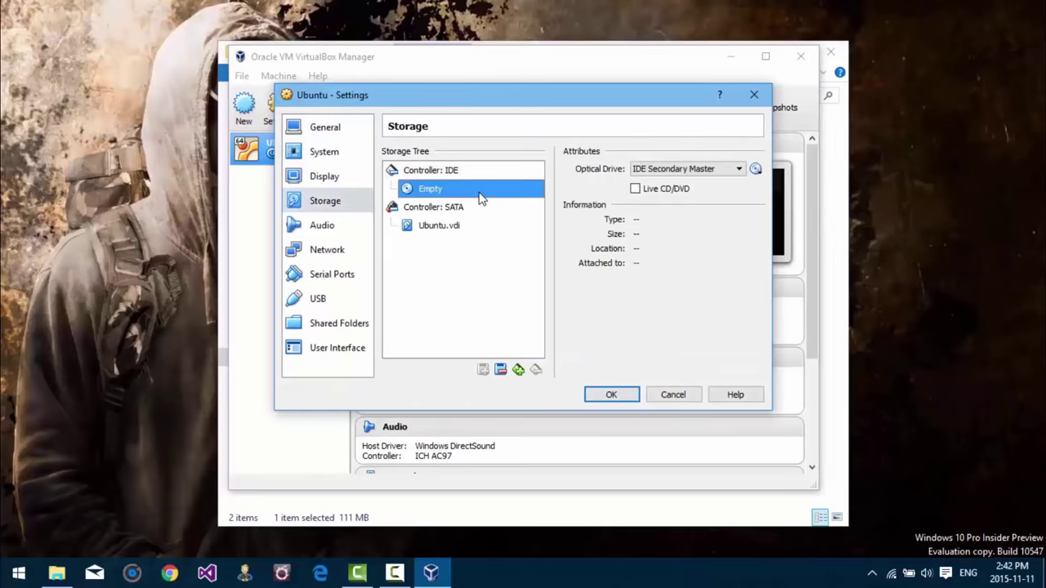
{"action": "left_click", "coordinate": [756, 168]}
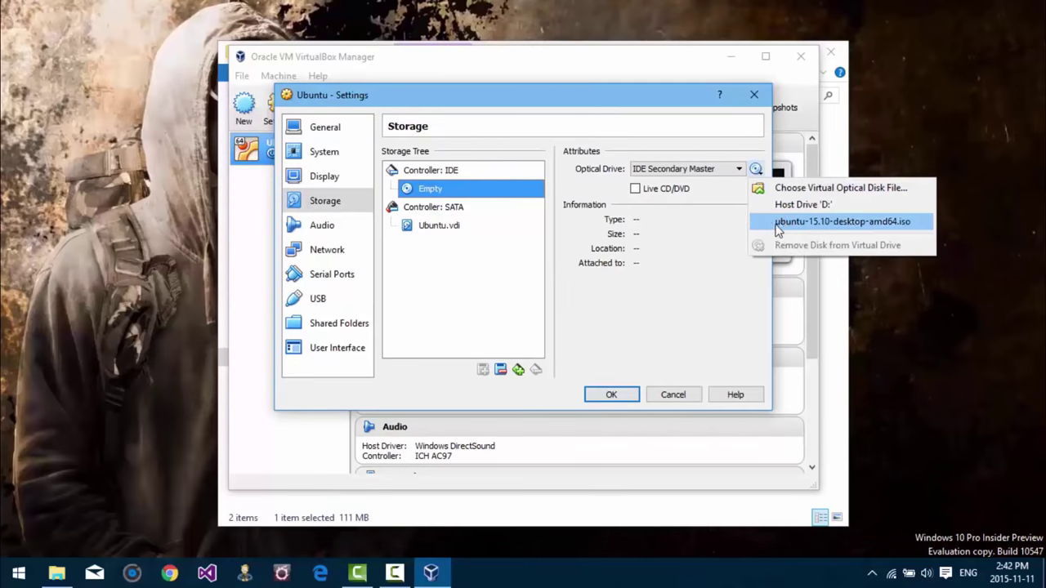
{"action": "left_click", "coordinate": [701, 285]}
{"action": "left_click", "coordinate": [627, 394]}
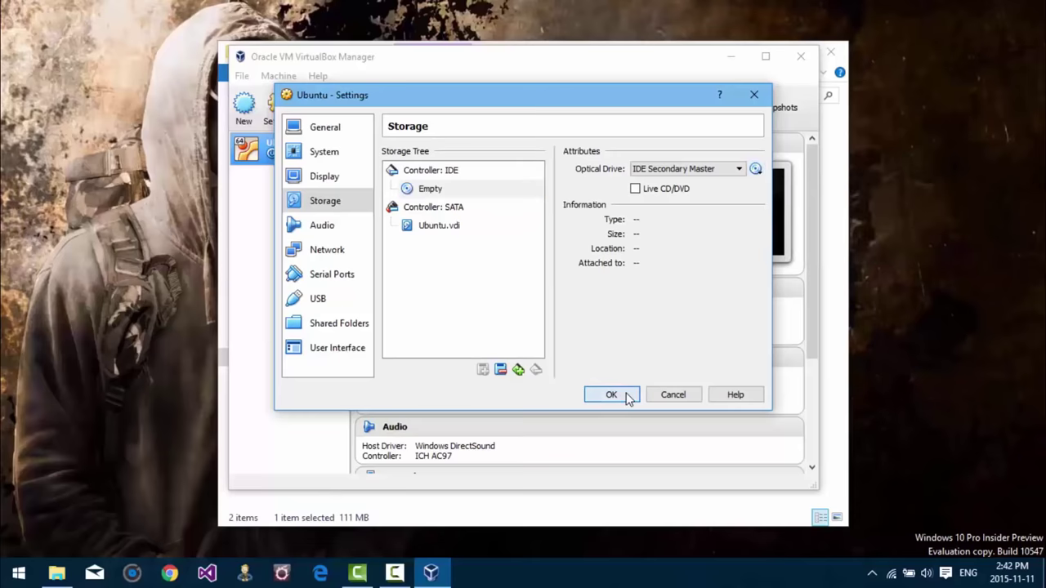
{"action": "left_click", "coordinate": [349, 110]}
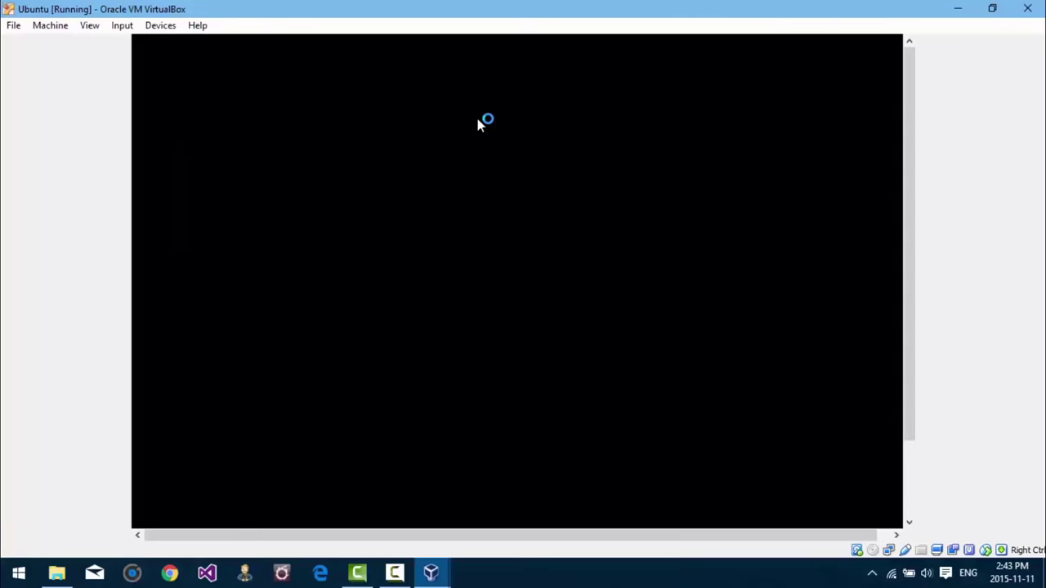
Step: Switch the VM to full-screen mode and log in to Ubuntu with the account password
{"action": "left_click", "coordinate": [91, 27]}
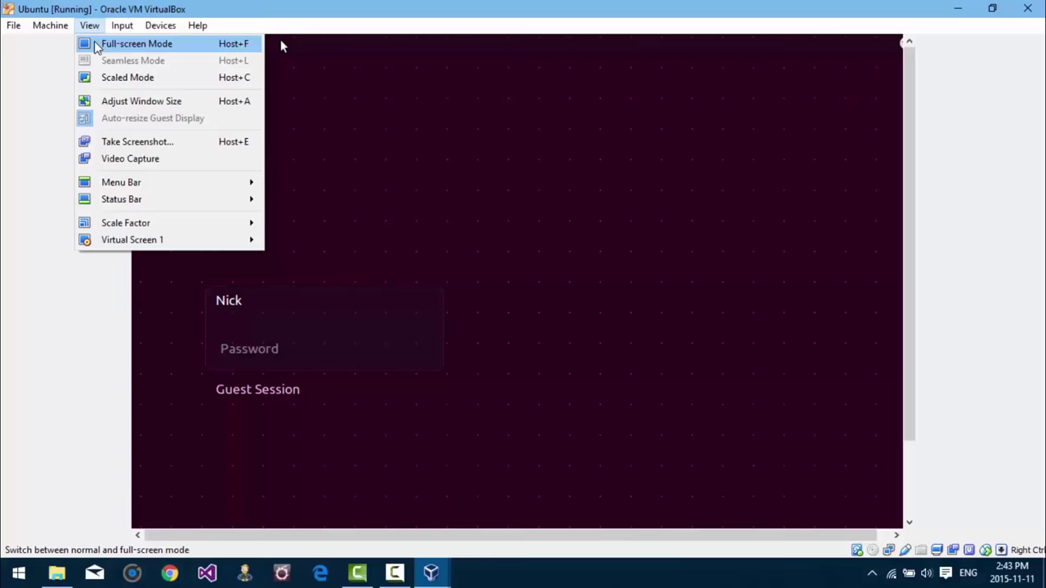
{"action": "left_click", "coordinate": [94, 45]}
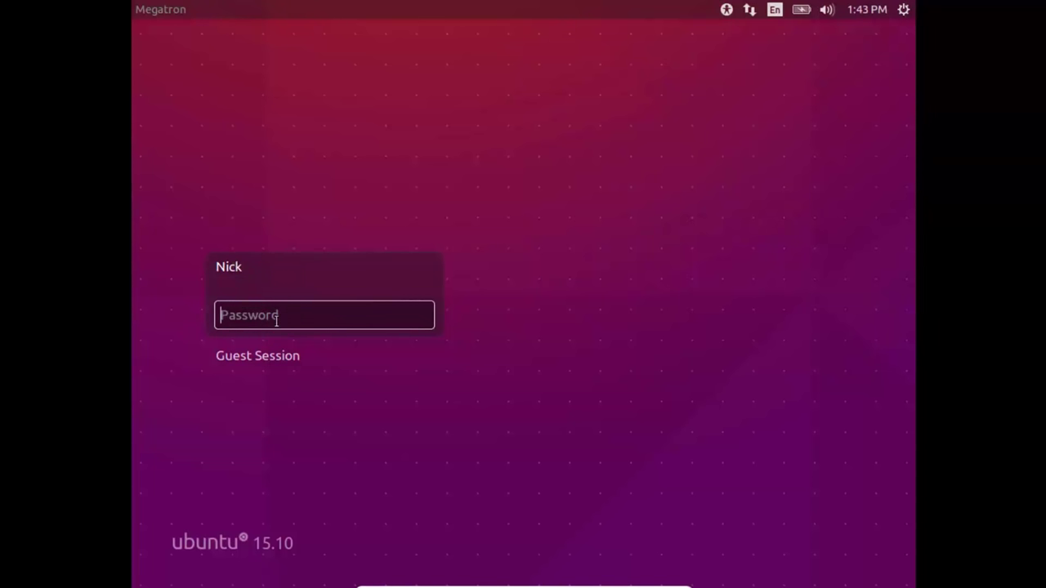
{"action": "type", "text": "**********"}
{"action": "key", "text": "Return"}
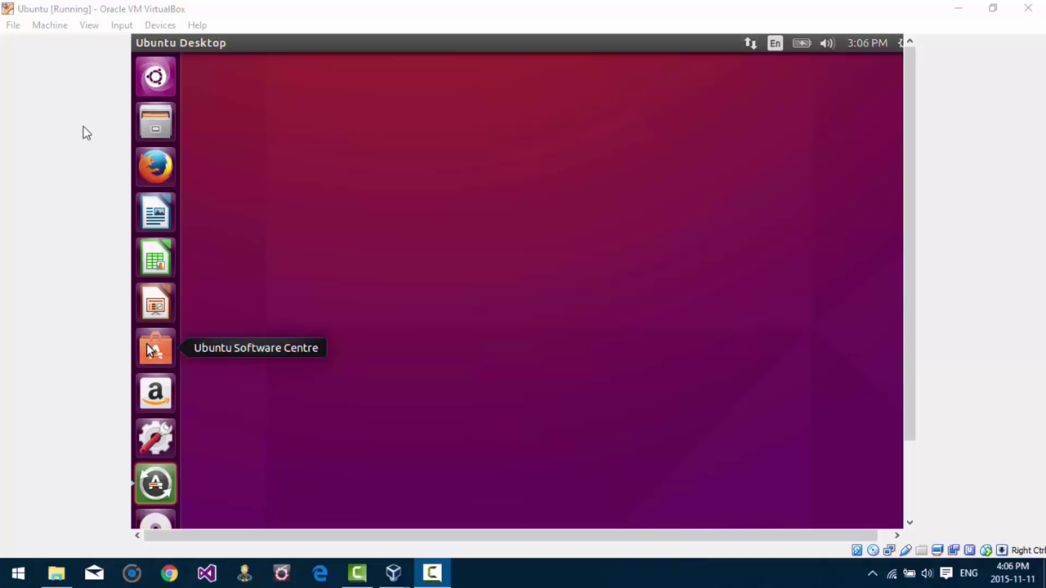
Step: Go full-screen, insert the Guest Additions CD image, and dismiss the insertion warning
{"action": "left_click", "coordinate": [95, 29]}
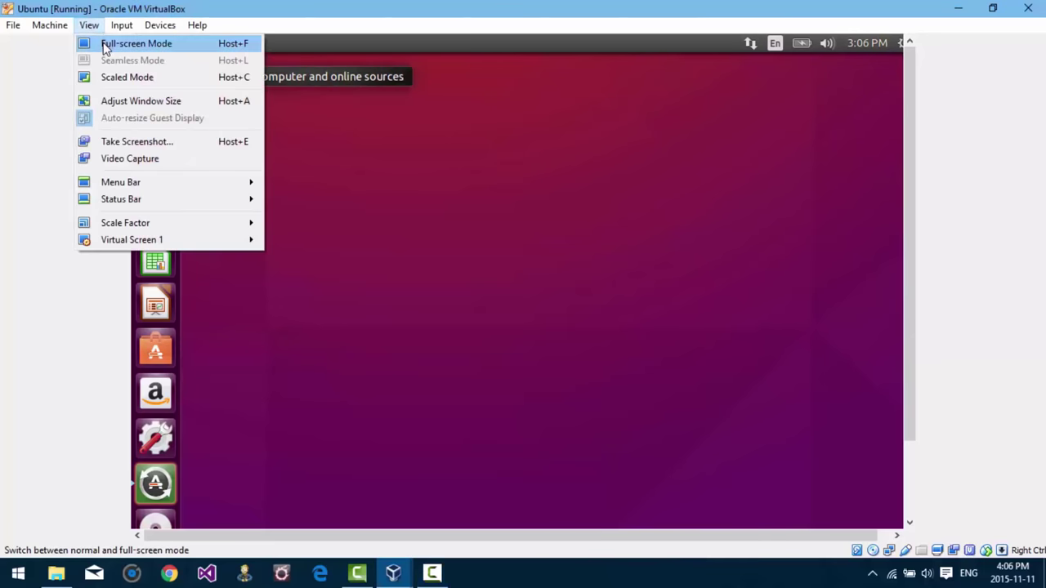
{"action": "left_click", "coordinate": [105, 43]}
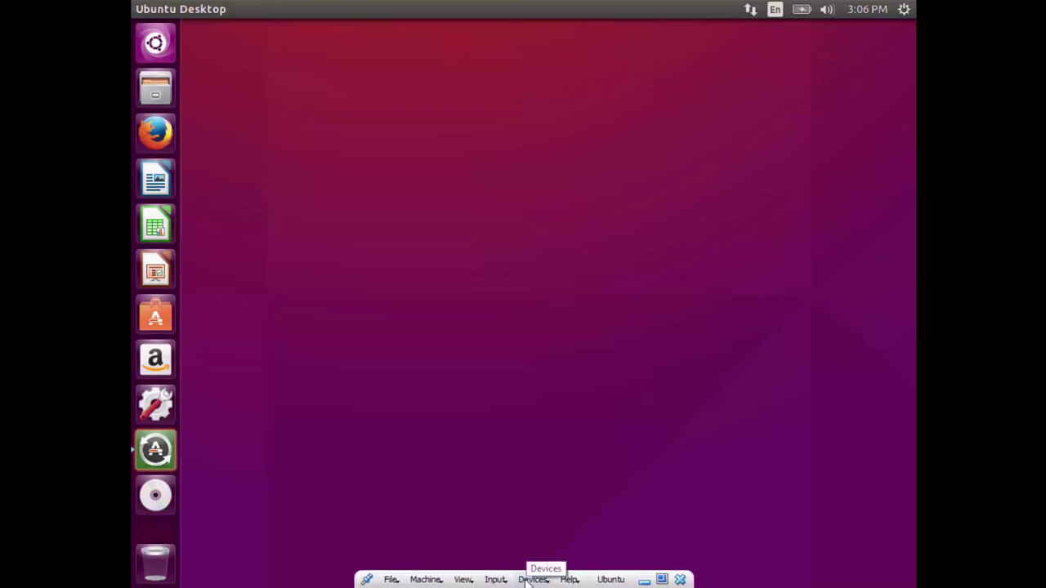
{"action": "left_click", "coordinate": [529, 579]}
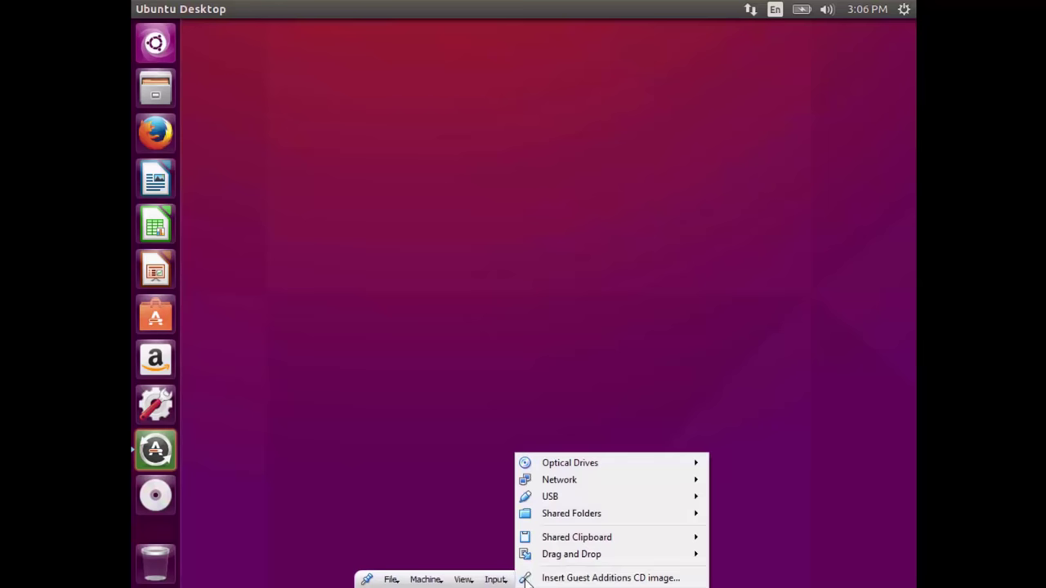
{"action": "left_click", "coordinate": [607, 578]}
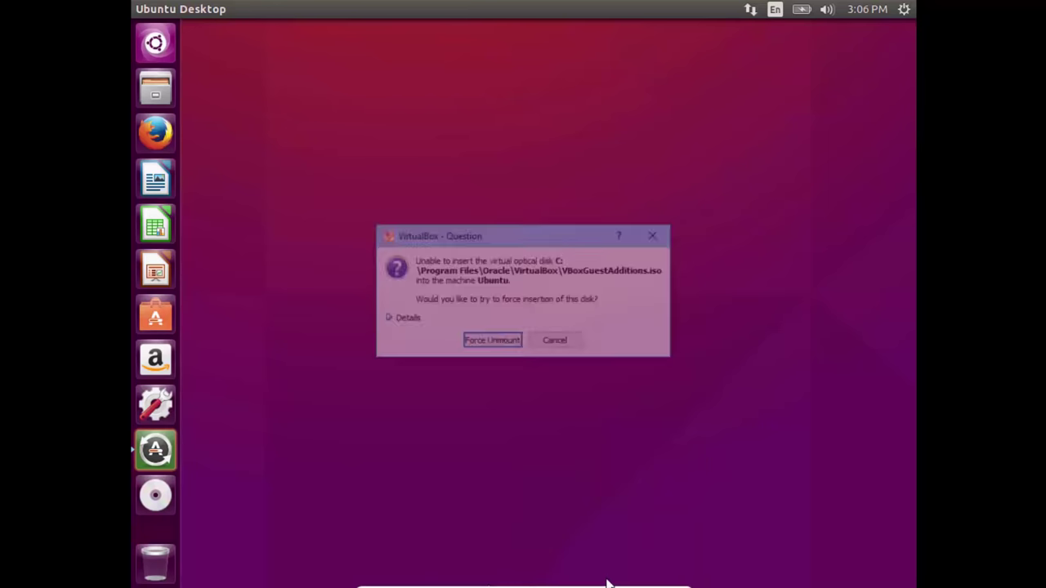
{"action": "left_click", "coordinate": [562, 343]}
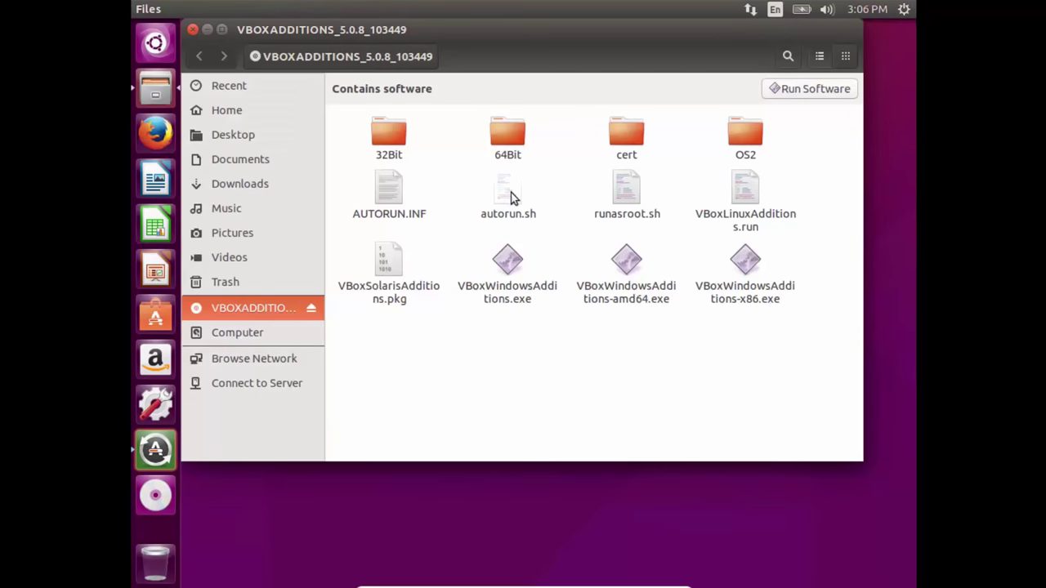
Step: Check that VBoxLinuxAdditions.run's Permissions allow executing it as a program, then close Properties
{"action": "left_click", "coordinate": [749, 227]}
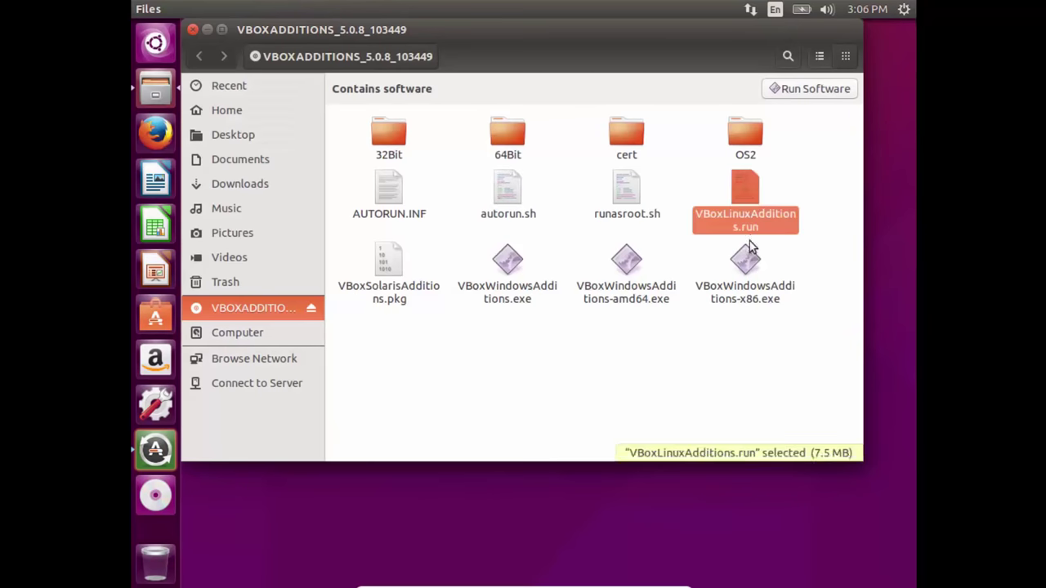
{"action": "right_click", "coordinate": [750, 229]}
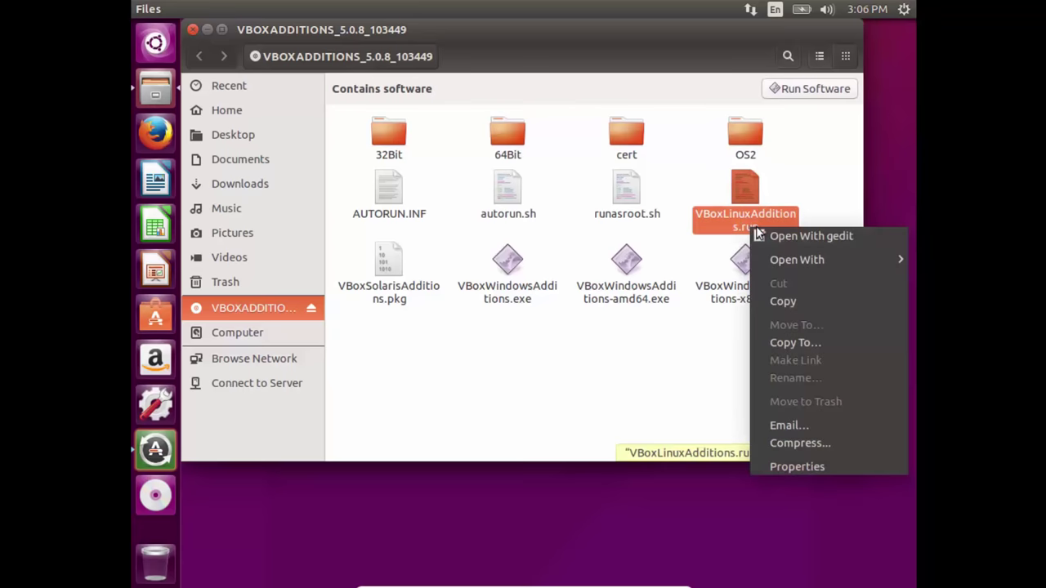
{"action": "left_click", "coordinate": [799, 469]}
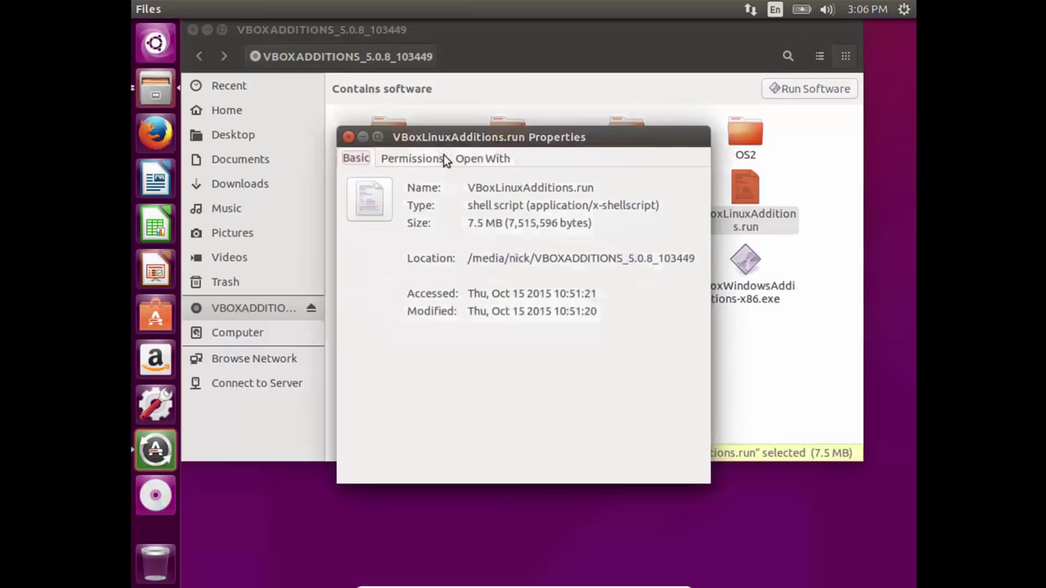
{"action": "left_click", "coordinate": [419, 160]}
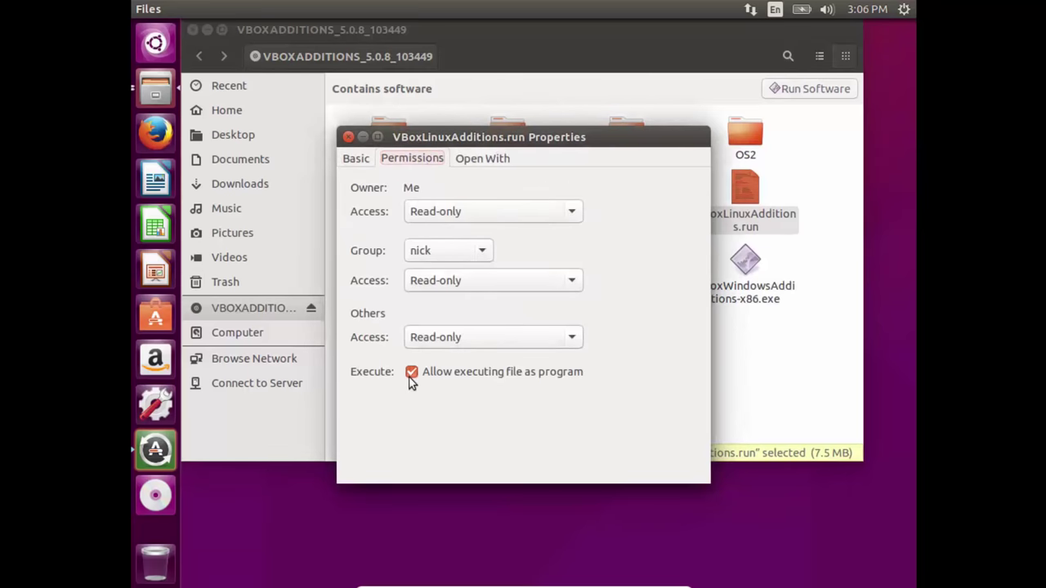
{"action": "left_click", "coordinate": [349, 137]}
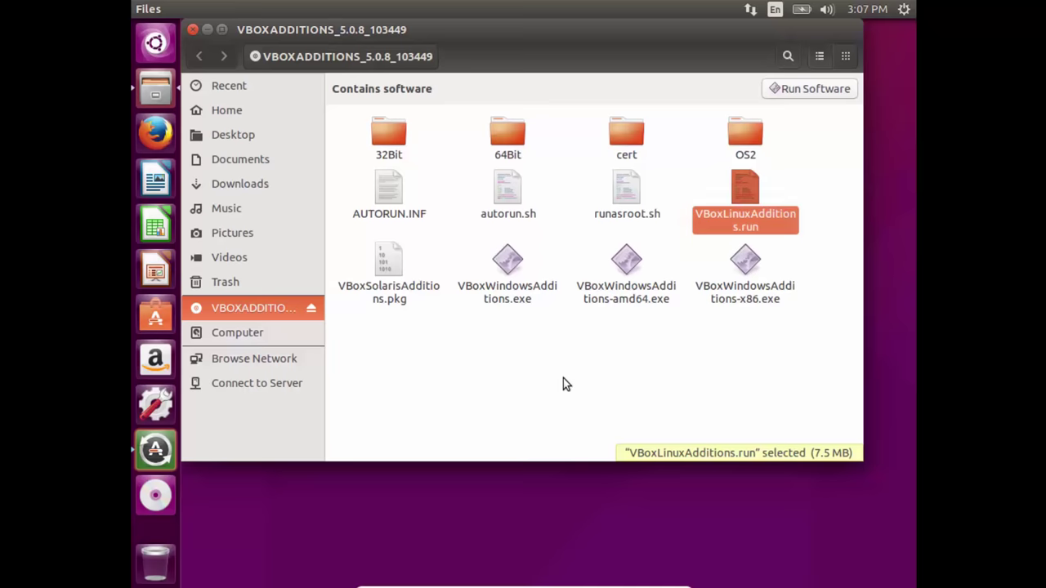
{"action": "key", "text": "super"}
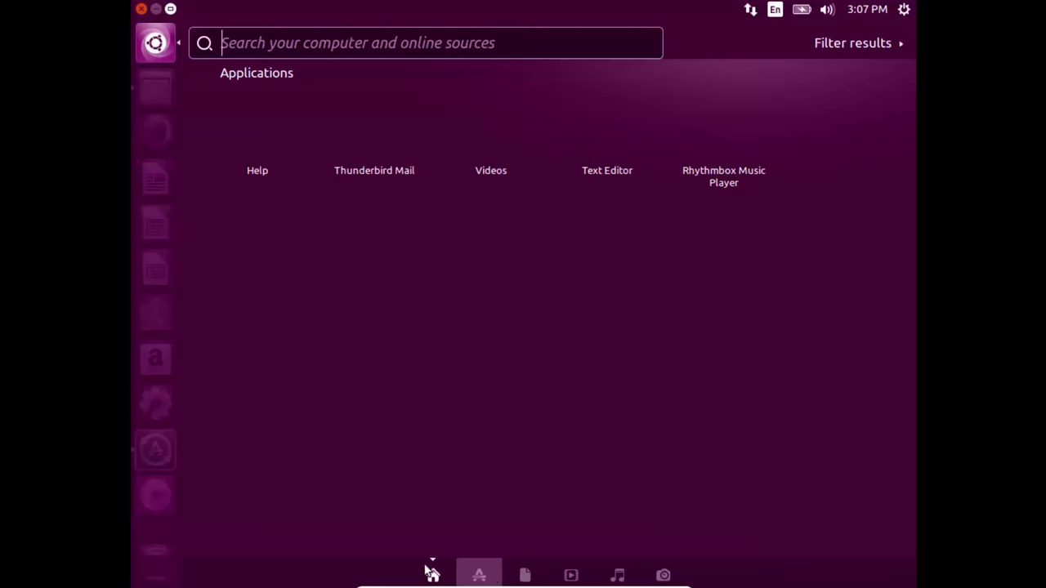
{"action": "left_click", "coordinate": [485, 576]}
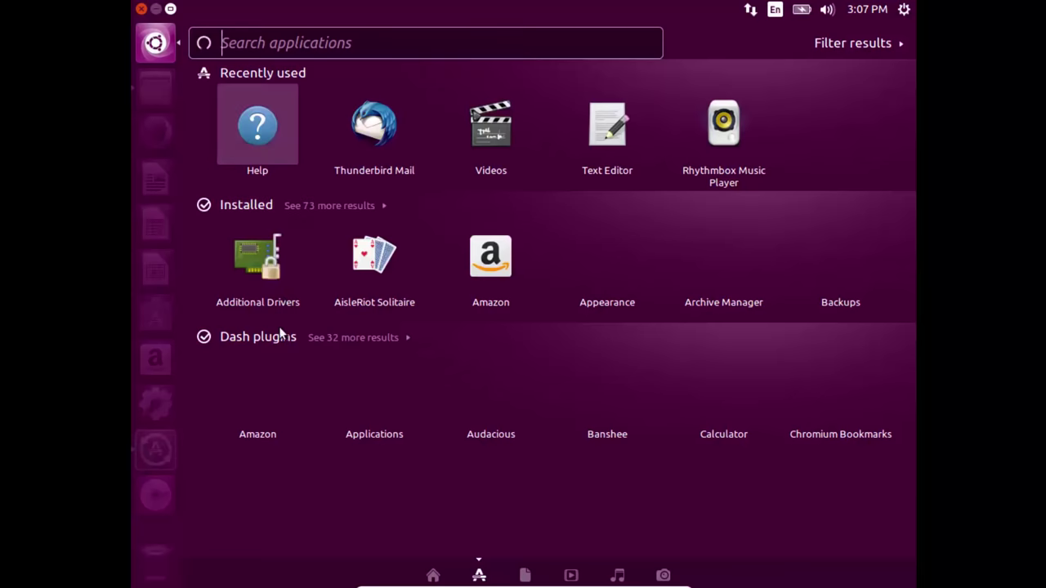
{"action": "left_click", "coordinate": [260, 207]}
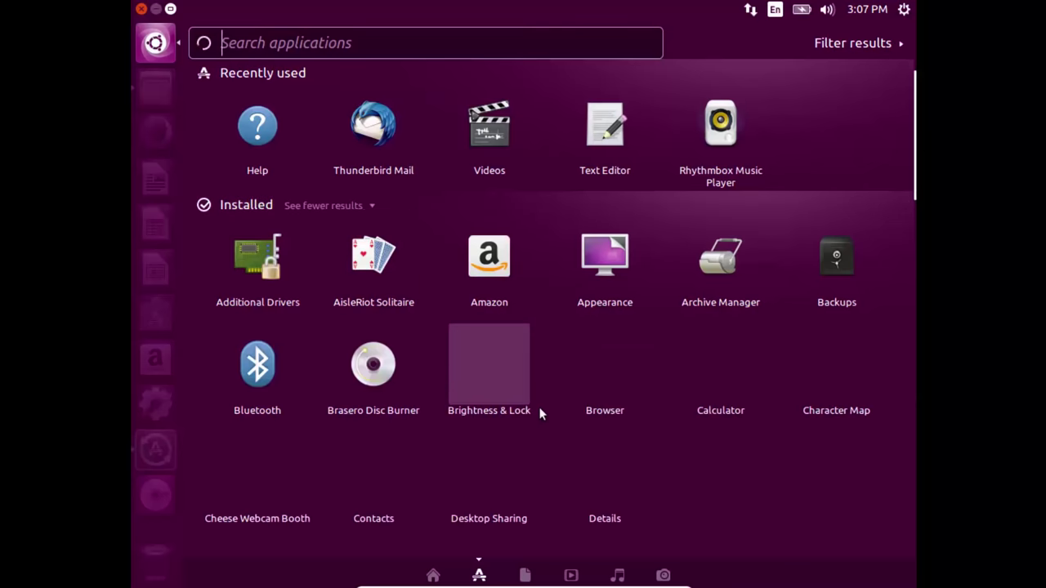
{"action": "scroll", "coordinate": [539, 414], "scroll_direction": "down", "scroll_amount": 1}
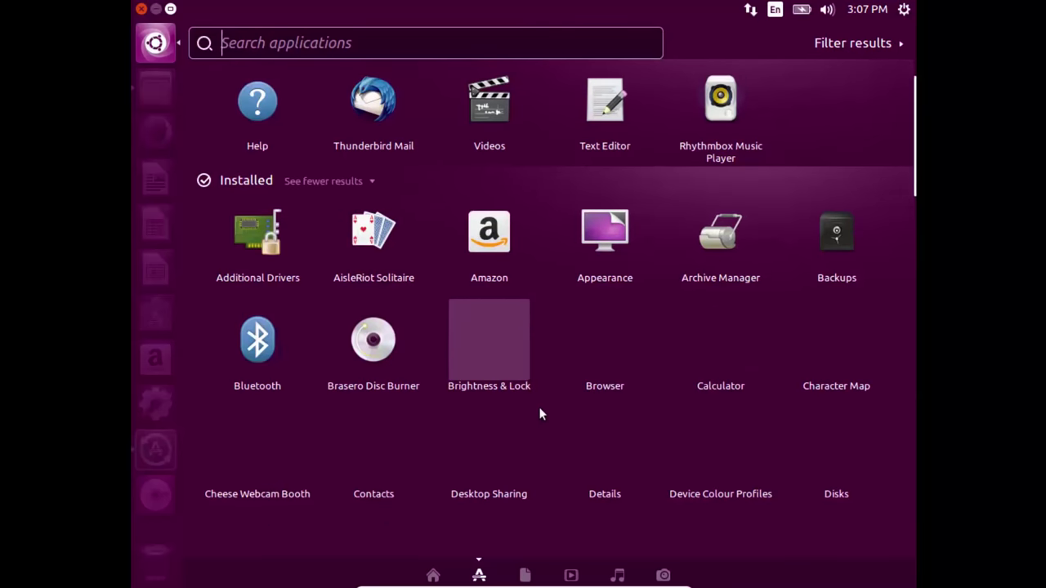
{"action": "scroll", "coordinate": [539, 414], "scroll_direction": "down", "scroll_amount": 1}
{"action": "scroll", "coordinate": [540, 415], "scroll_direction": "down", "scroll_amount": 1}
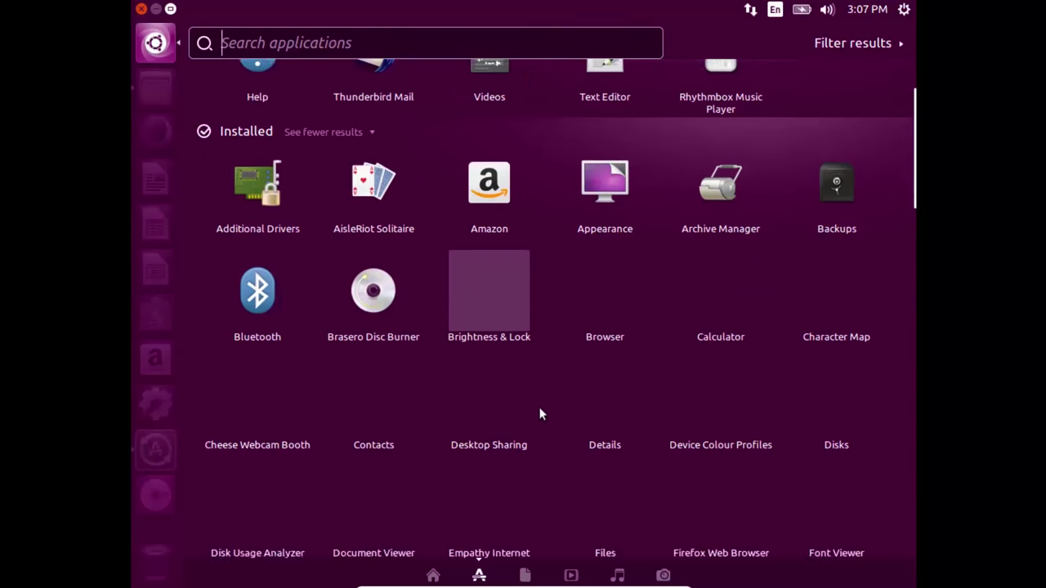
{"action": "scroll", "coordinate": [540, 415], "scroll_direction": "down", "scroll_amount": 3}
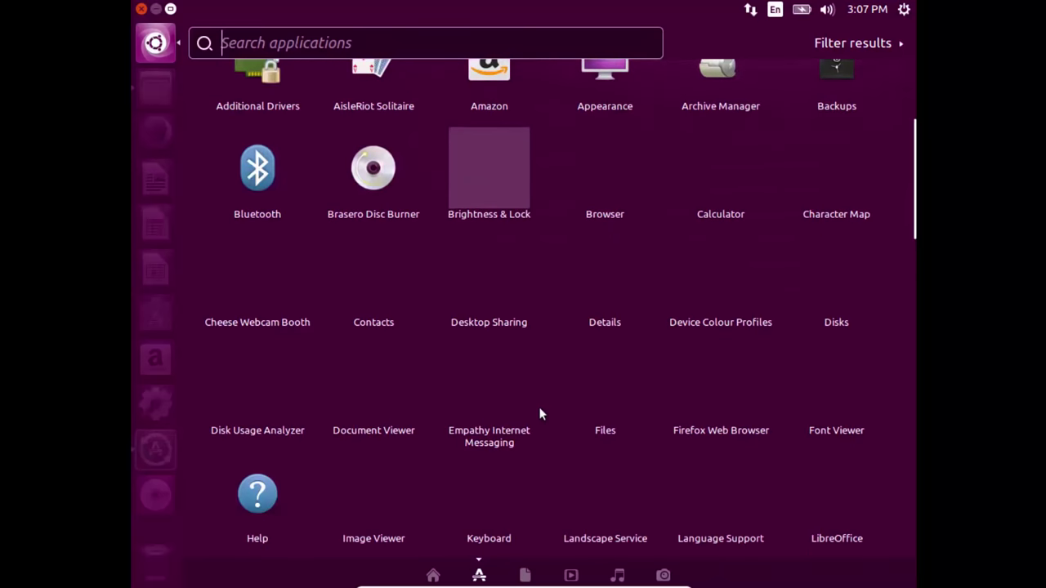
{"action": "scroll", "coordinate": [540, 414], "scroll_direction": "down", "scroll_amount": 2}
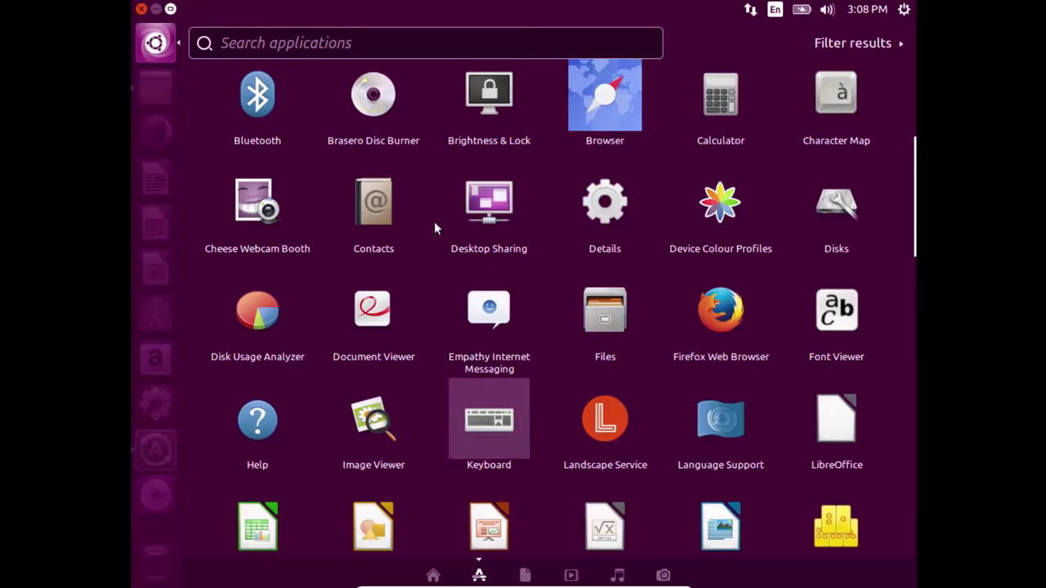
{"action": "left_click", "coordinate": [155, 45]}
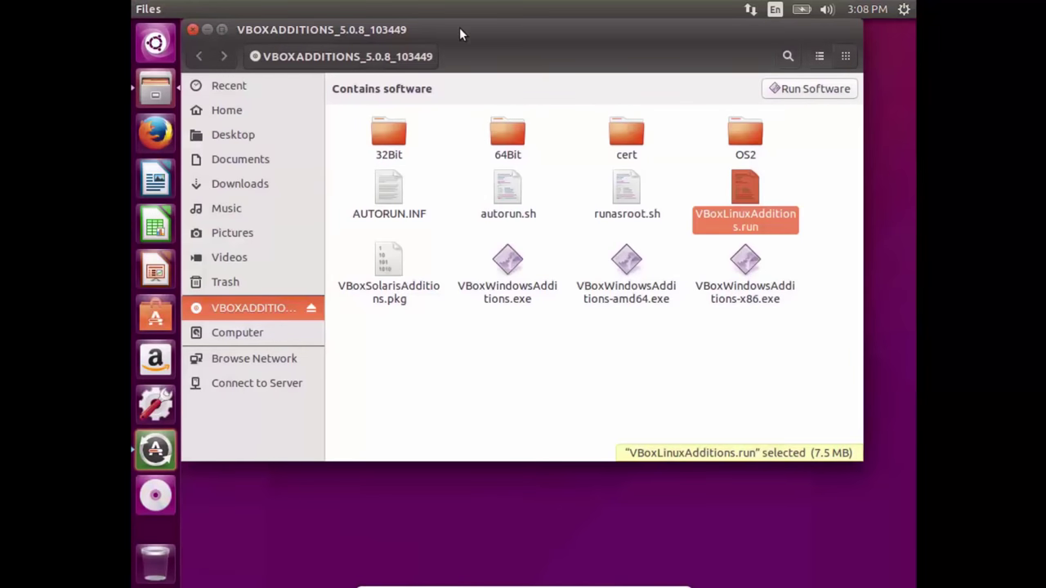
{"action": "left_click_drag", "start_coordinate": [459, 33], "coordinate": [475, 37]}
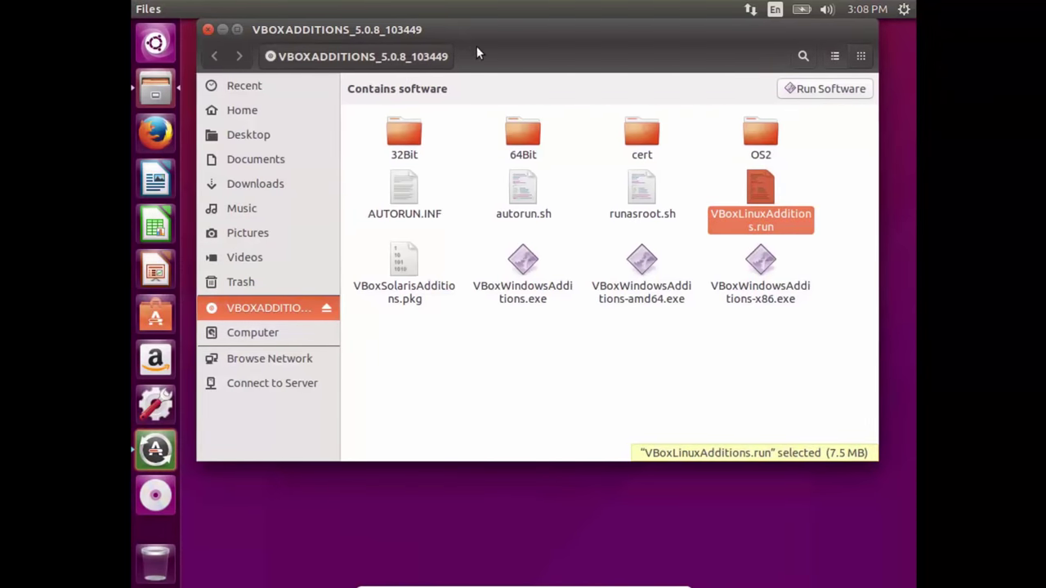
{"action": "key", "text": "super"}
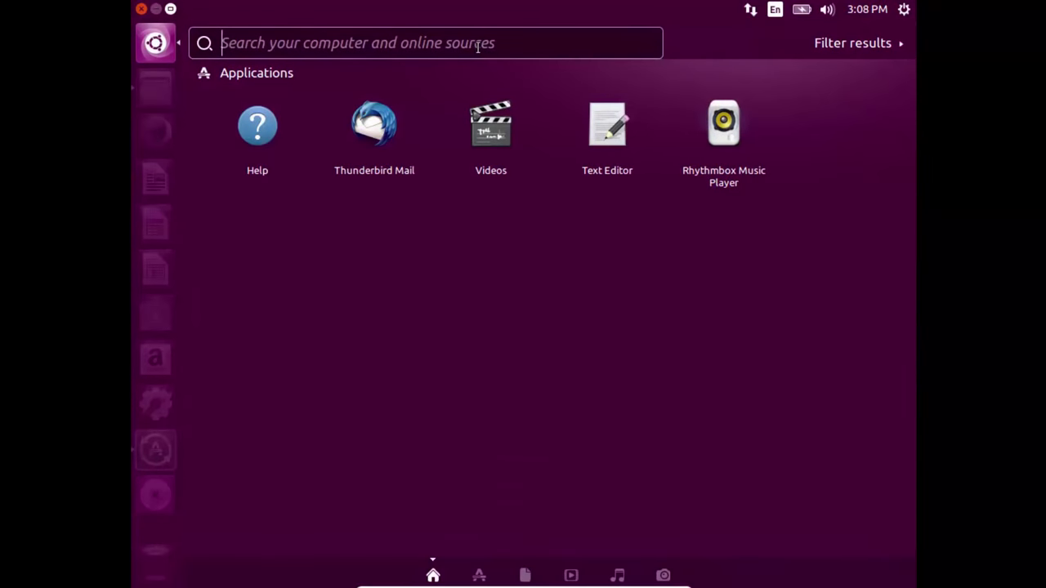
{"action": "type", "text": "t"}
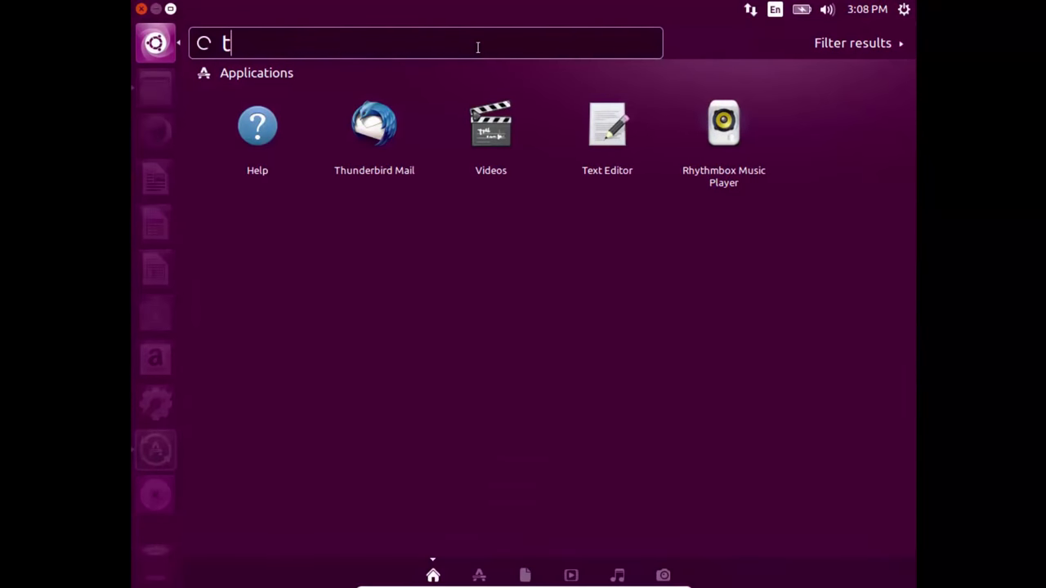
{"action": "type", "text": "erm"}
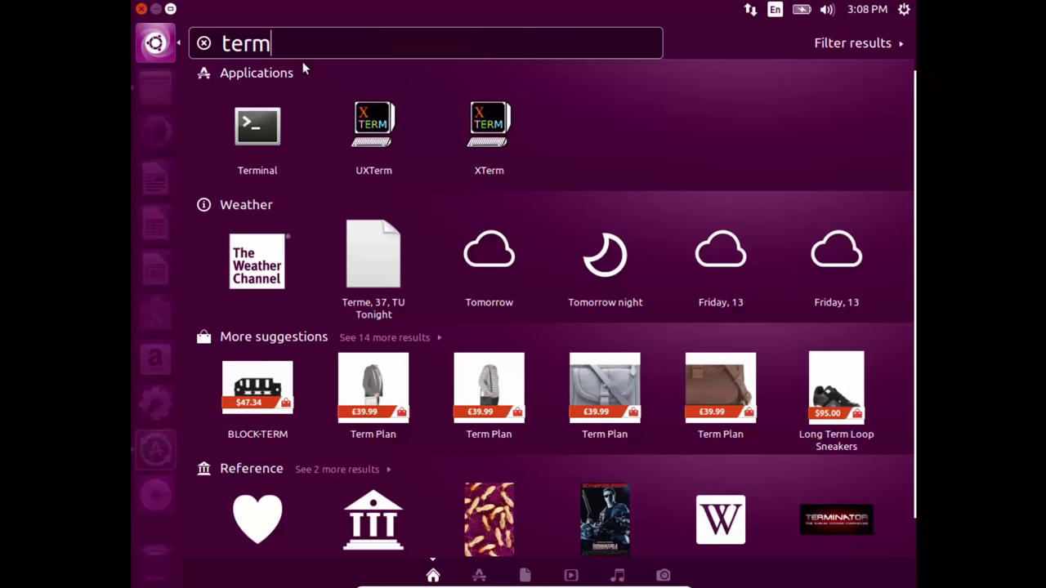
{"action": "left_click", "coordinate": [154, 45]}
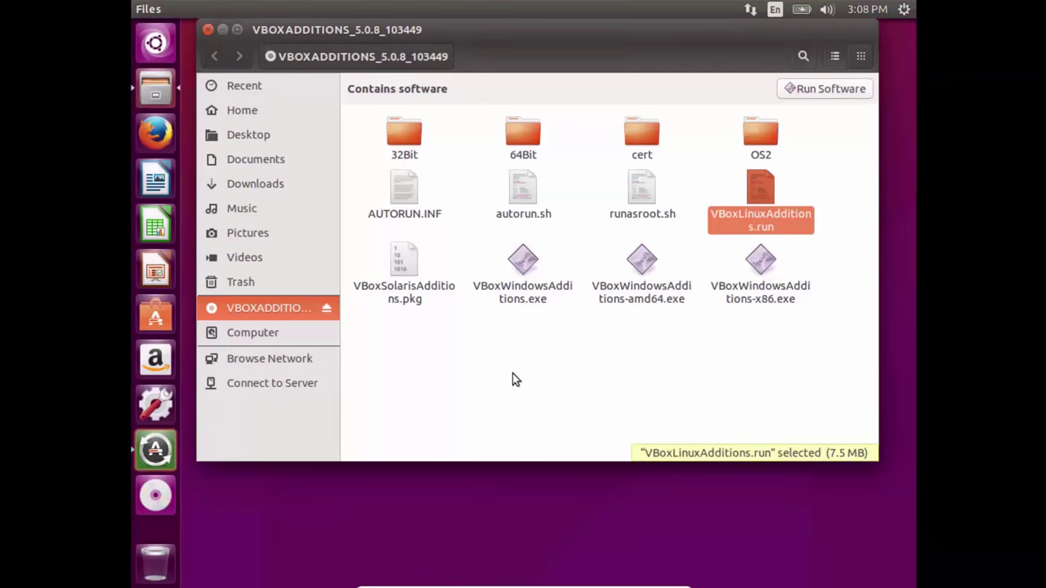
{"action": "key", "text": "ctrl+alt+t"}
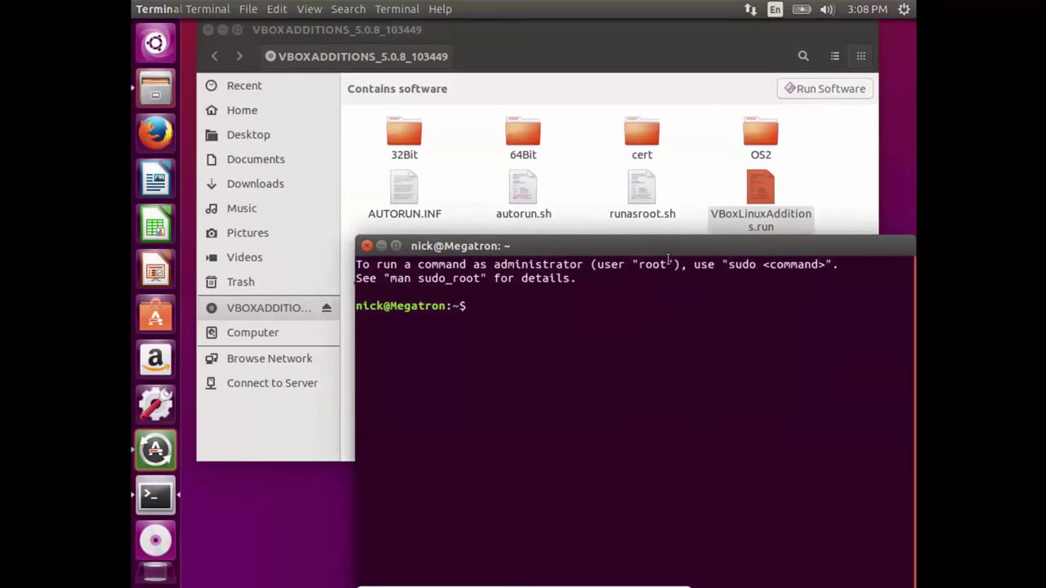
{"action": "left_click_drag", "start_coordinate": [636, 249], "coordinate": [571, 249]}
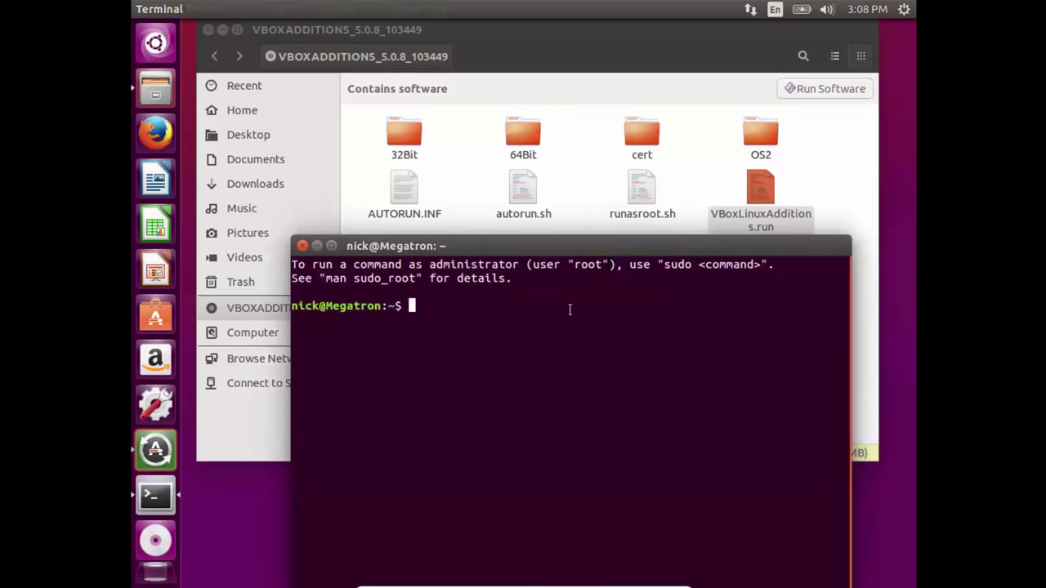
{"action": "left_click", "coordinate": [300, 246]}
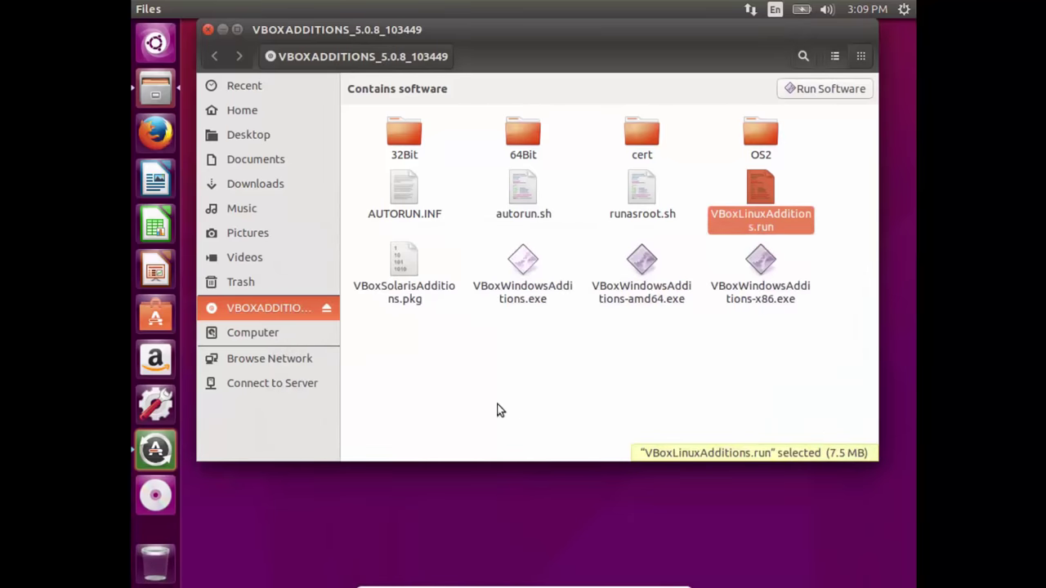
Step: Open a terminal in the VBOXADDITIONS folder and run ./VBoxLinuxAdditions.run, which demands administrator privileges
{"action": "right_click", "coordinate": [506, 367]}
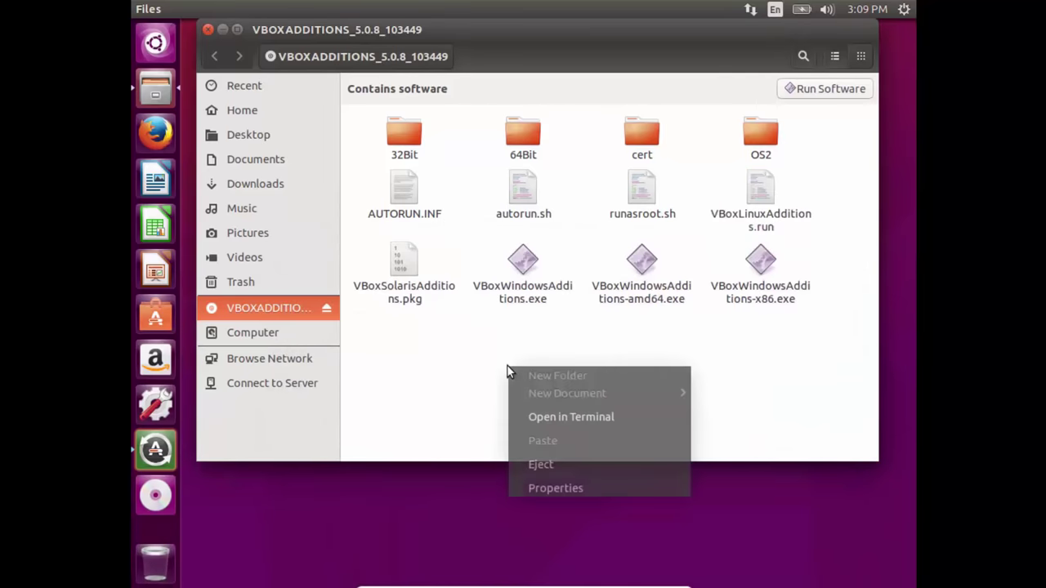
{"action": "left_click", "coordinate": [558, 421]}
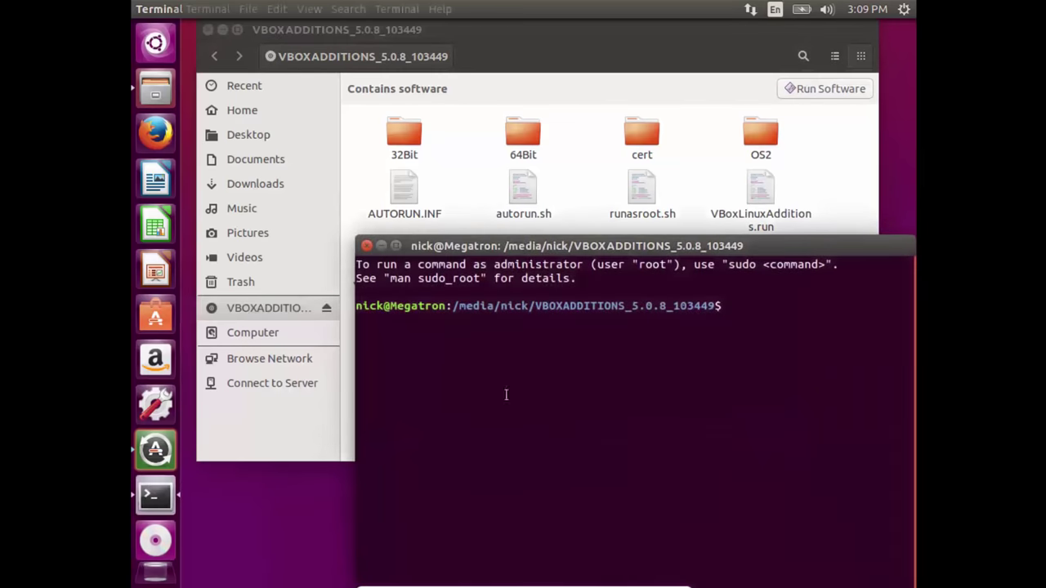
{"action": "left_click_drag", "start_coordinate": [454, 306], "coordinate": [685, 293]}
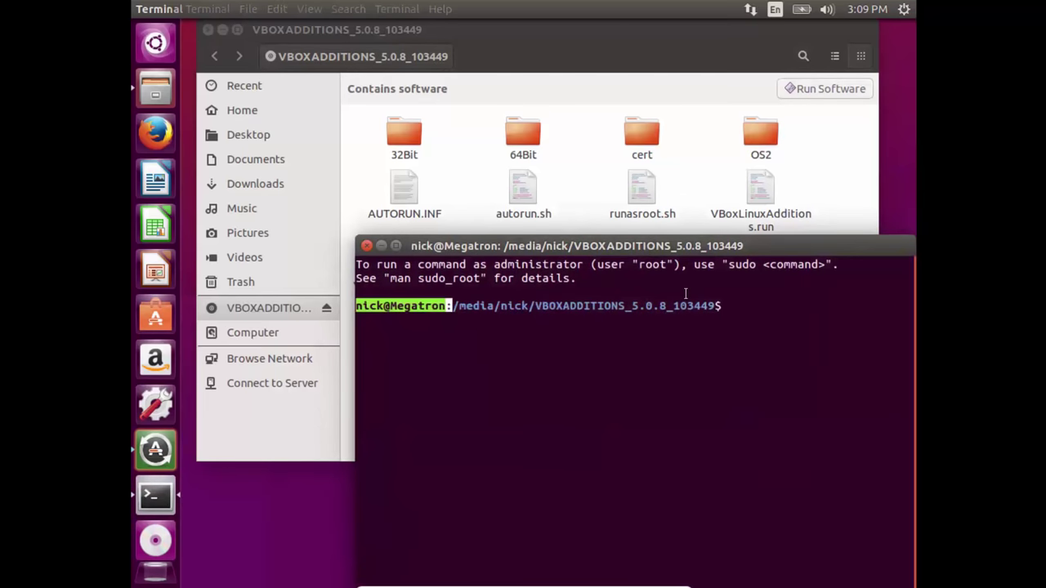
{"action": "left_click", "coordinate": [532, 309]}
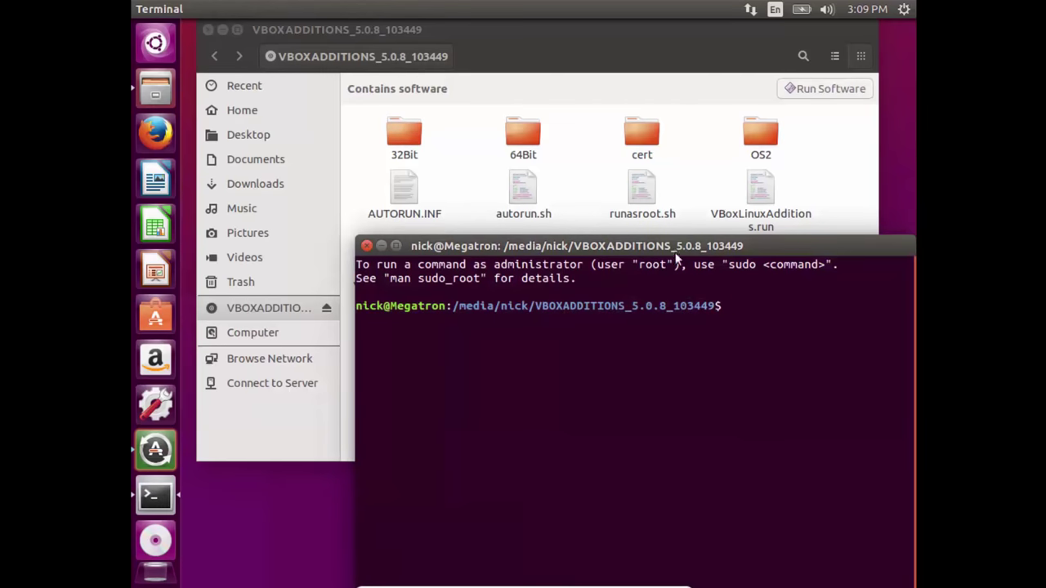
{"action": "left_click_drag", "start_coordinate": [786, 245], "coordinate": [764, 253]}
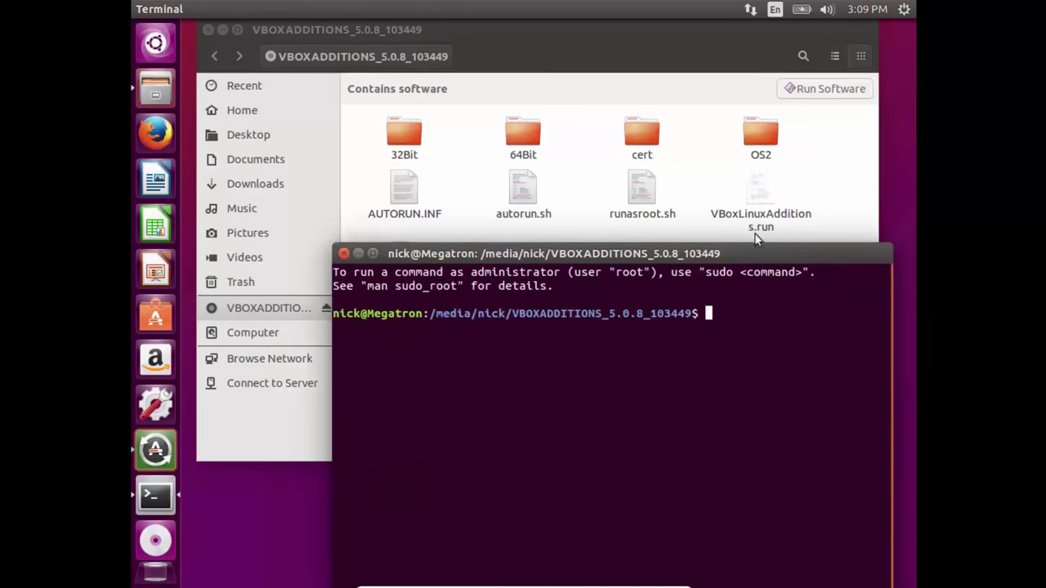
{"action": "type", "text": "./"}
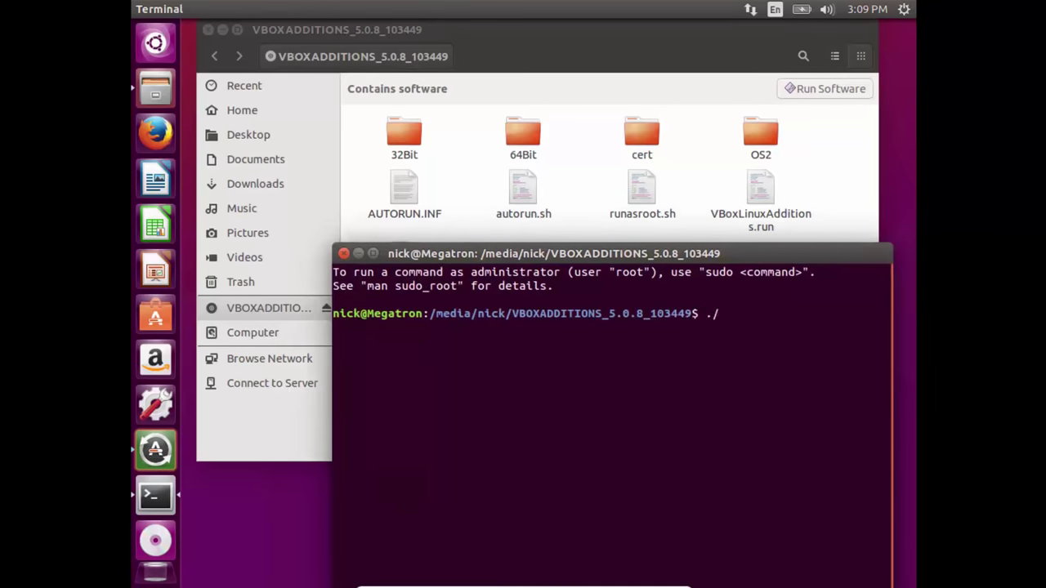
{"action": "type", "text": "VBoxLinuxAdd"}
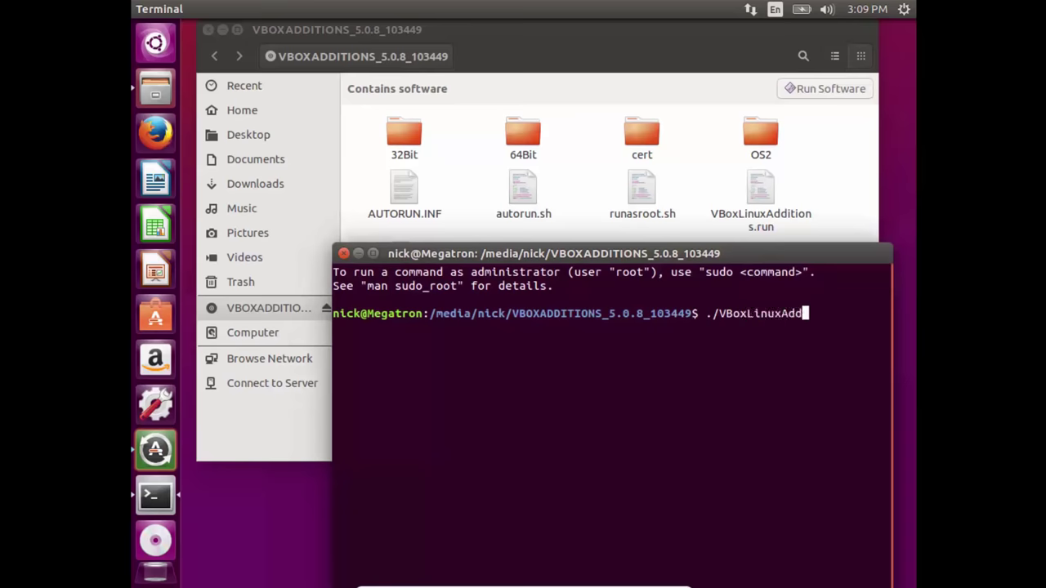
{"action": "type", "text": "itions.run"}
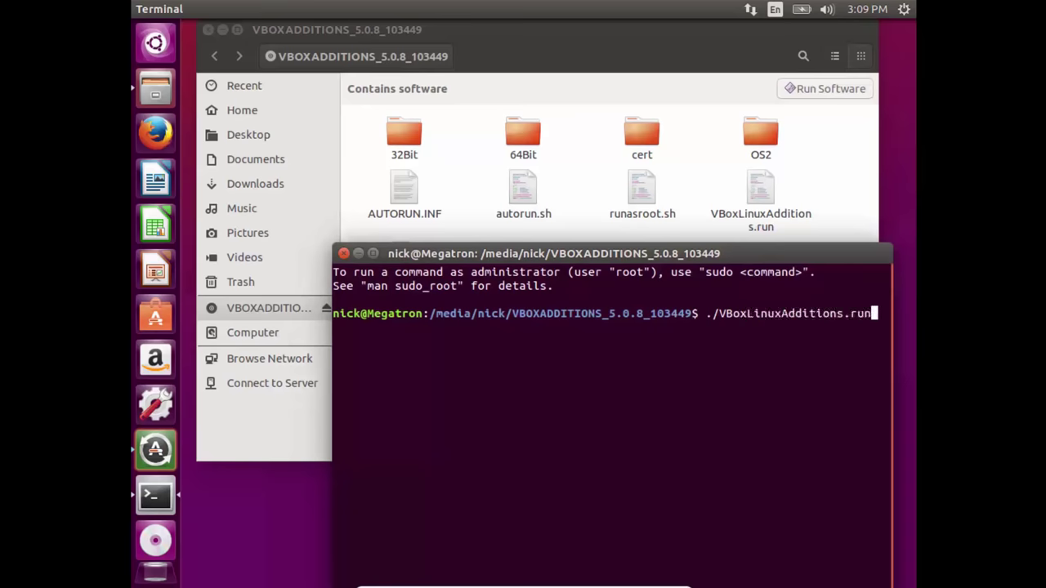
{"action": "key", "text": "Return"}
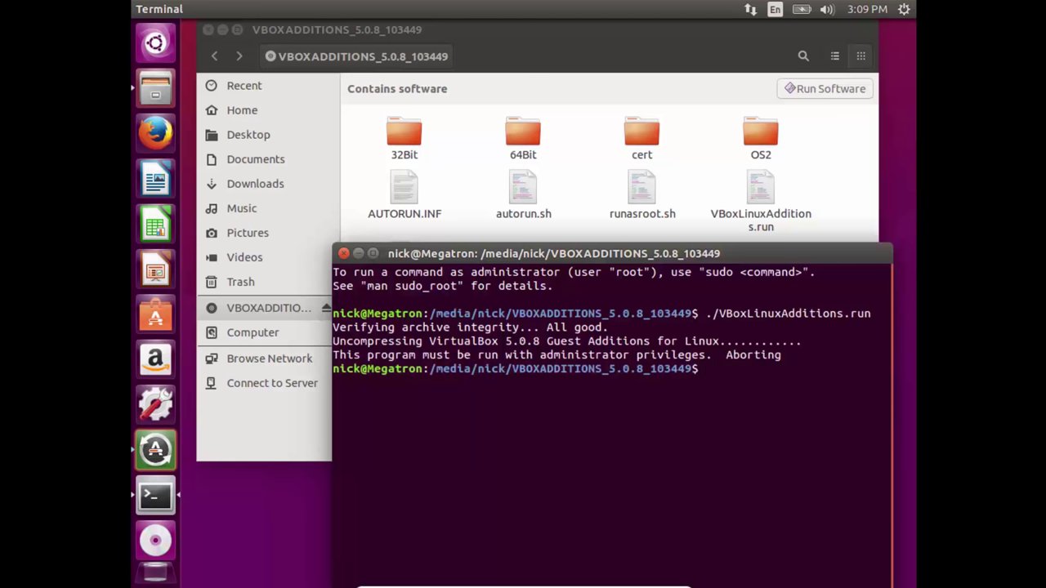
Step: Run sudo ./VBoxLinuxAdditions.run, correcting the mistyped letter
{"action": "type", "text": "sudo ./Vb"}
{"action": "key", "text": "BackSpace"}
{"action": "type", "text": "BoxLi"}
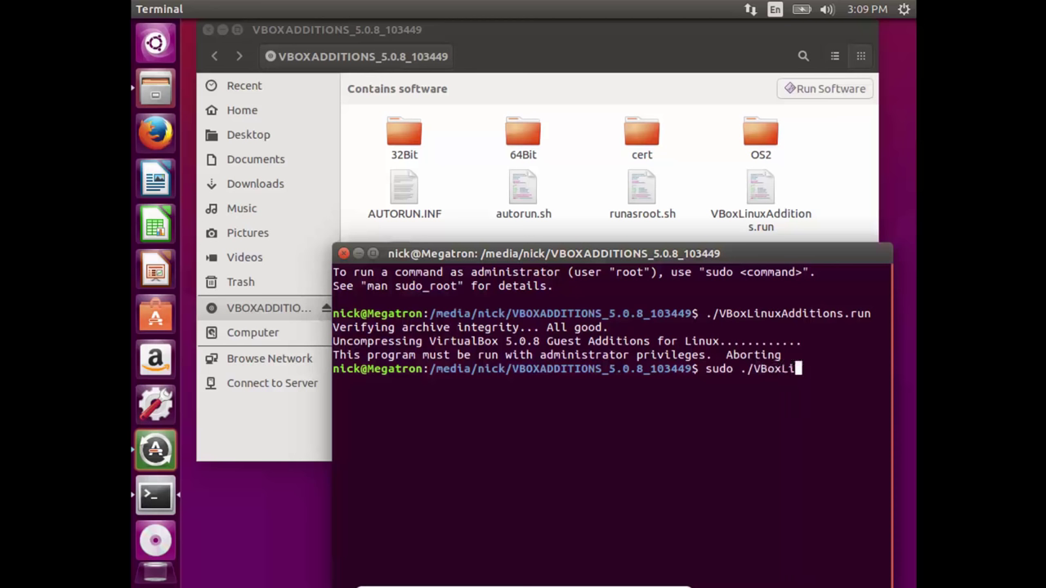
{"action": "type", "text": "nuxAdditions."}
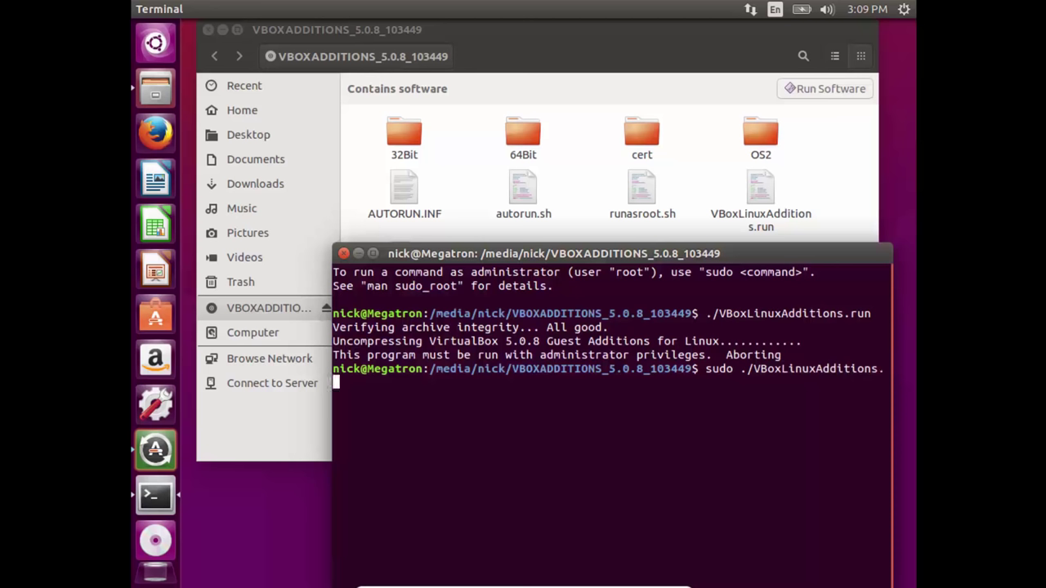
{"action": "type", "text": "run"}
{"action": "key", "text": "Return"}
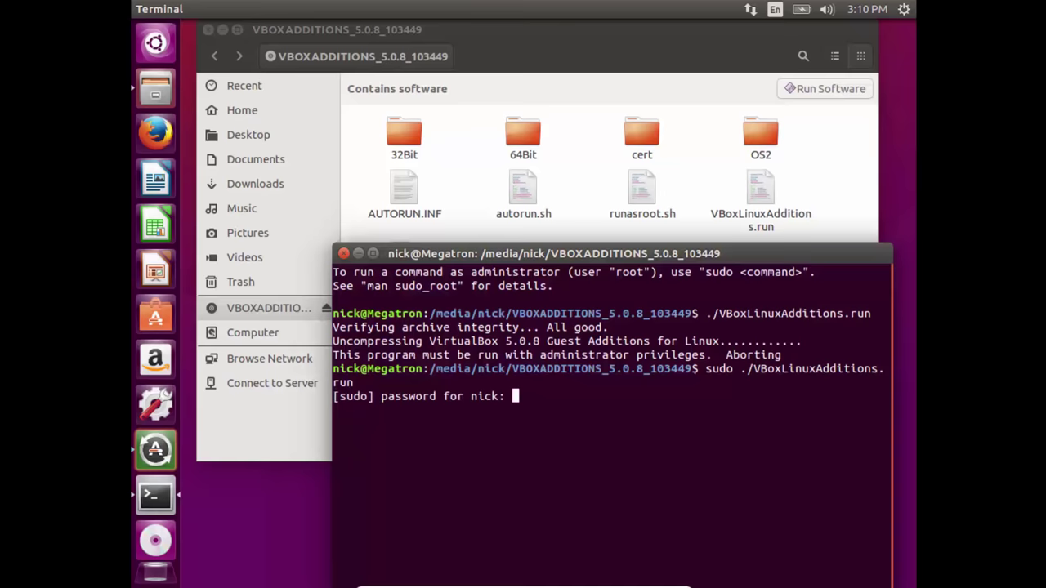
Step: Submit the sudo password, then highlight the VBOXADDITIONS_5.0.8_103449 folder and the installer command
{"action": "key", "text": "Return"}
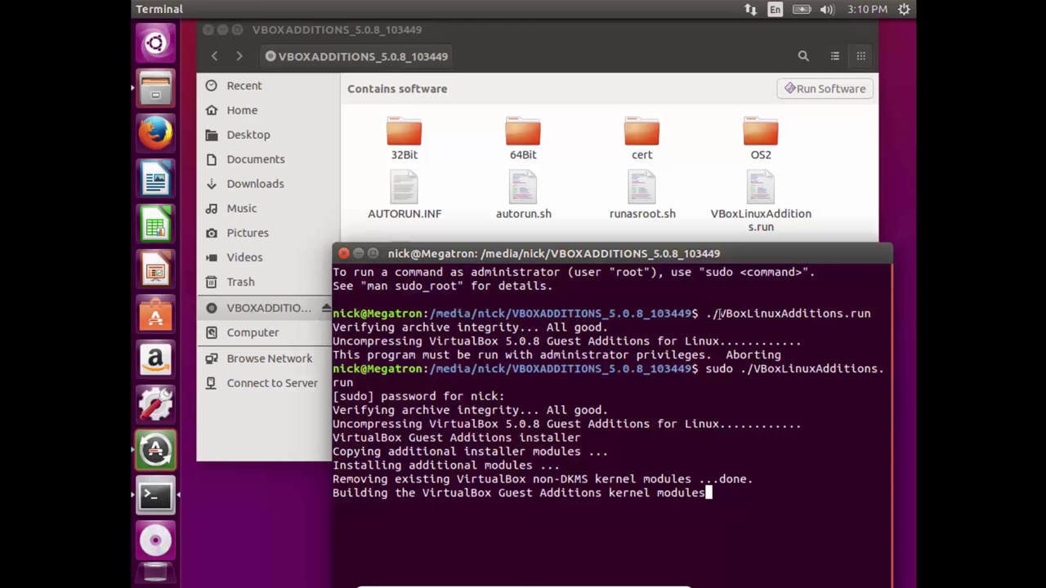
{"action": "left_click_drag", "start_coordinate": [713, 314], "coordinate": [705, 314]}
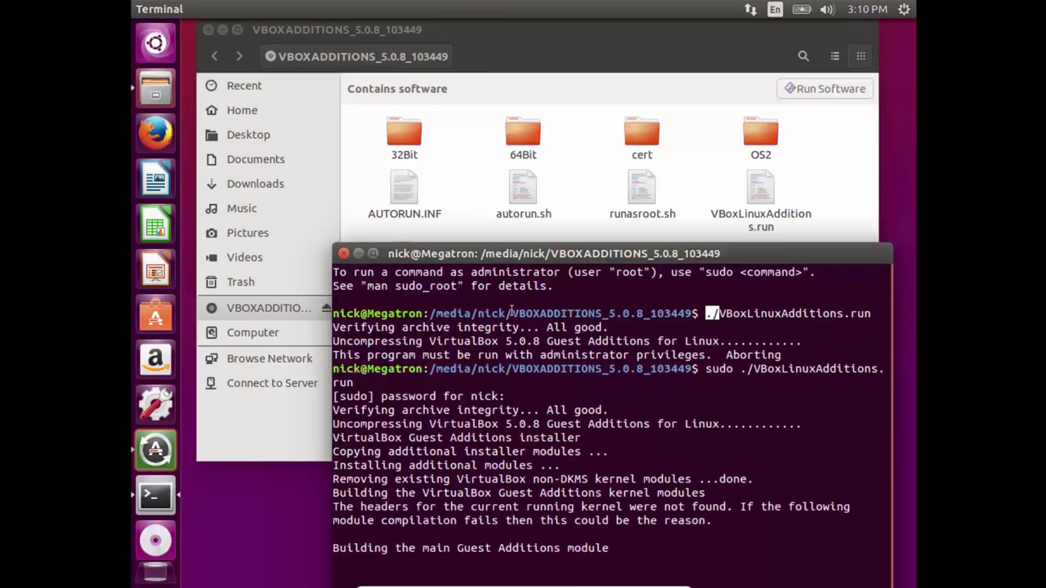
{"action": "double_click", "coordinate": [608, 313]}
{"action": "left_click_drag", "start_coordinate": [610, 313], "coordinate": [735, 316]}
{"action": "double_click", "coordinate": [795, 315]}
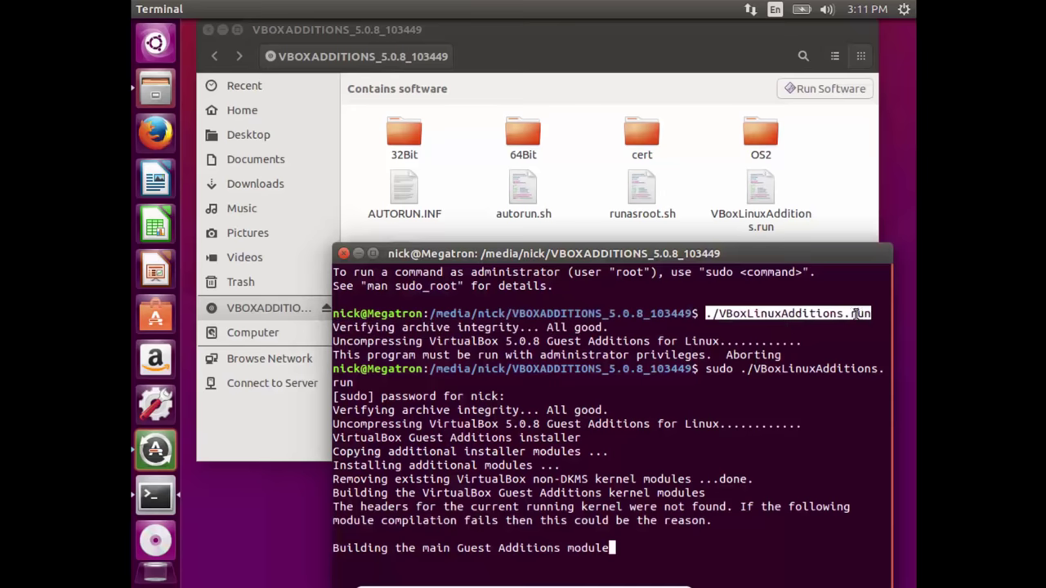
Step: After the installer reports done, close the terminal and the Guest Additions Files window
{"action": "left_click", "coordinate": [729, 466]}
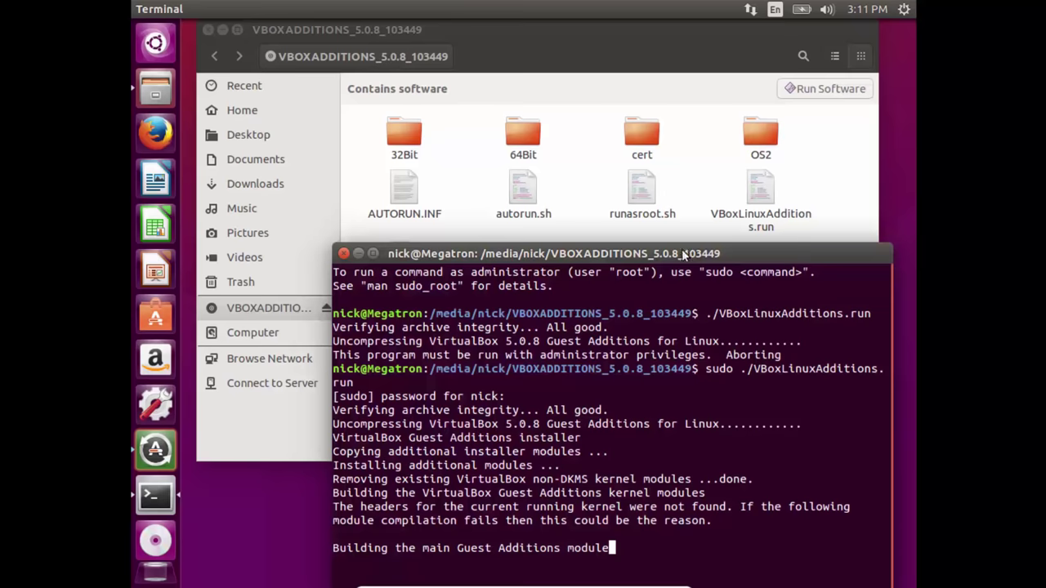
{"action": "key", "text": "ctrl+alt+t"}
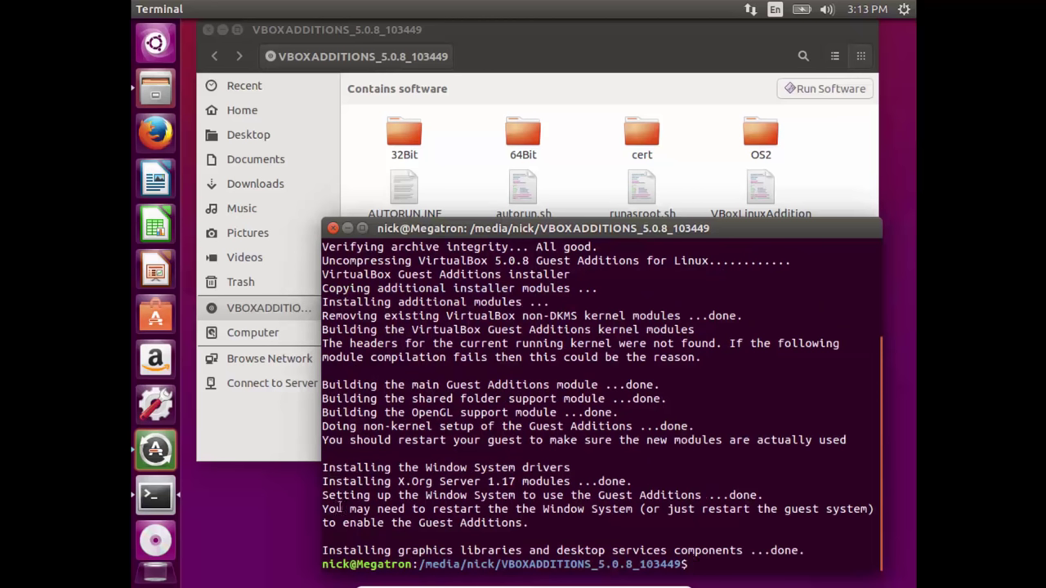
{"action": "left_click_drag", "start_coordinate": [322, 498], "coordinate": [336, 503]}
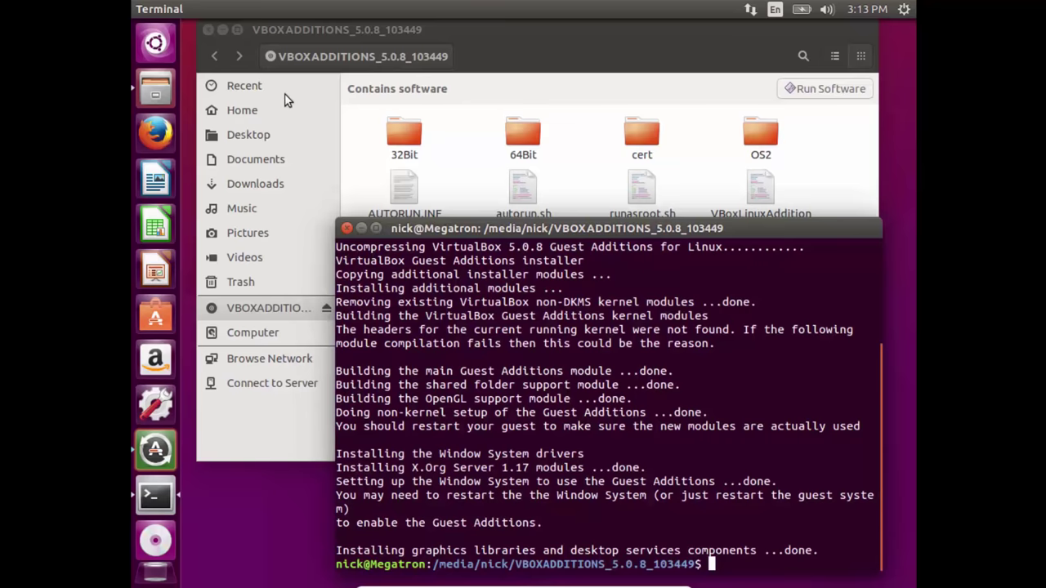
{"action": "key", "text": "alt+F4"}
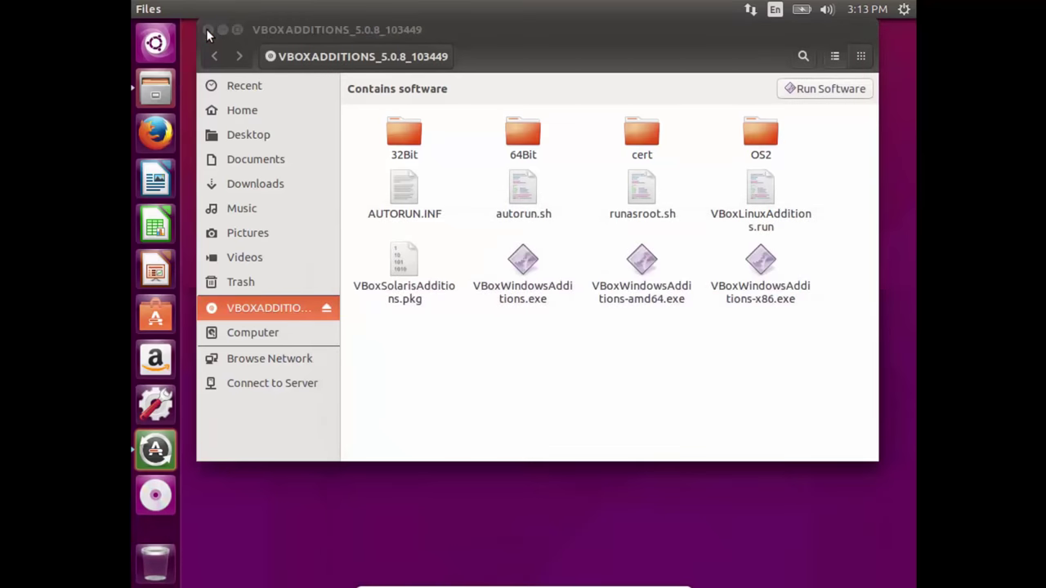
{"action": "left_click", "coordinate": [207, 29]}
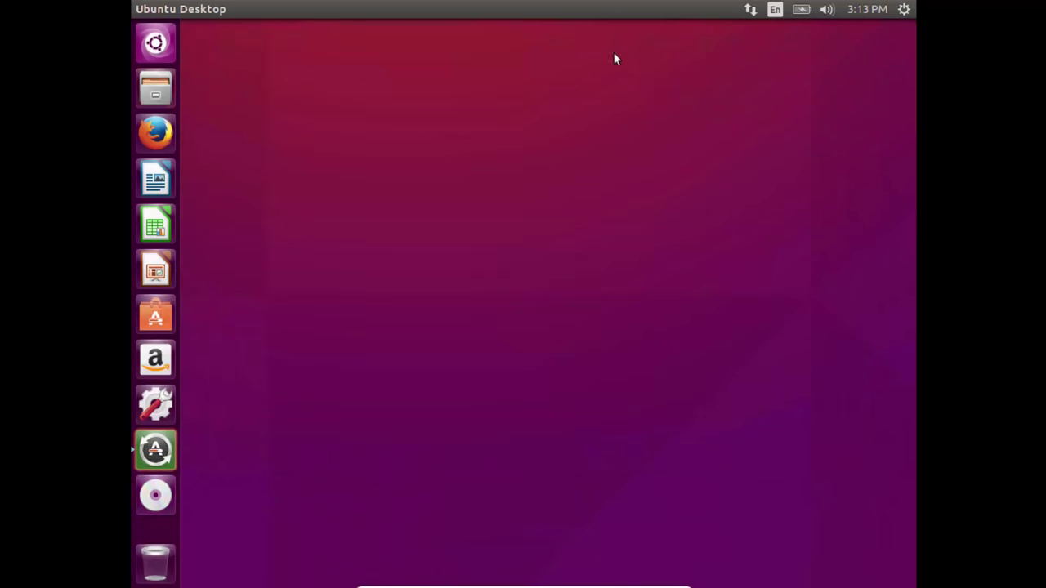
Step: Restart the Ubuntu guest through the gear menu's Shut Down dialog
{"action": "left_click", "coordinate": [903, 10]}
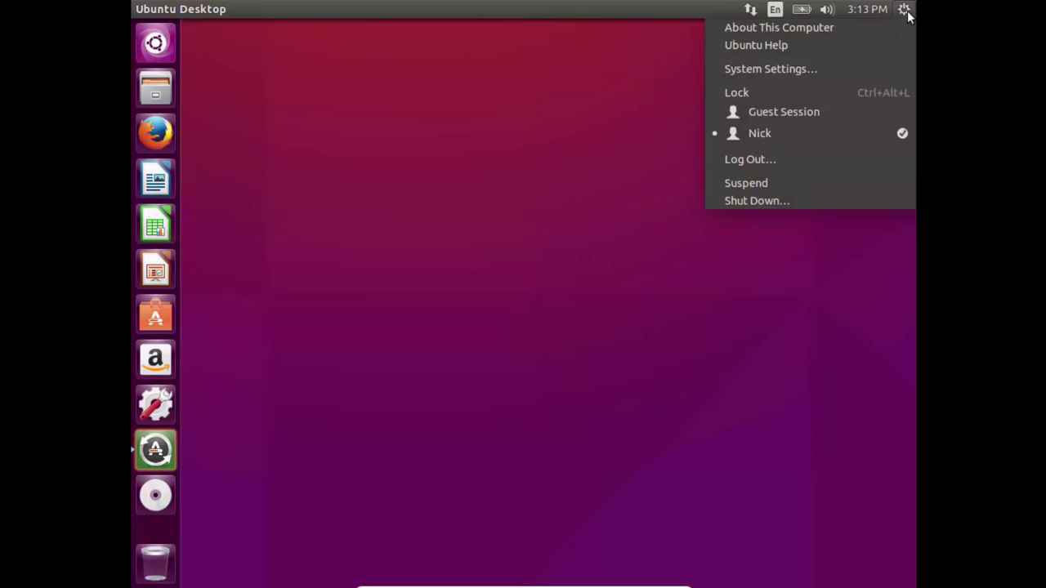
{"action": "left_click", "coordinate": [882, 196]}
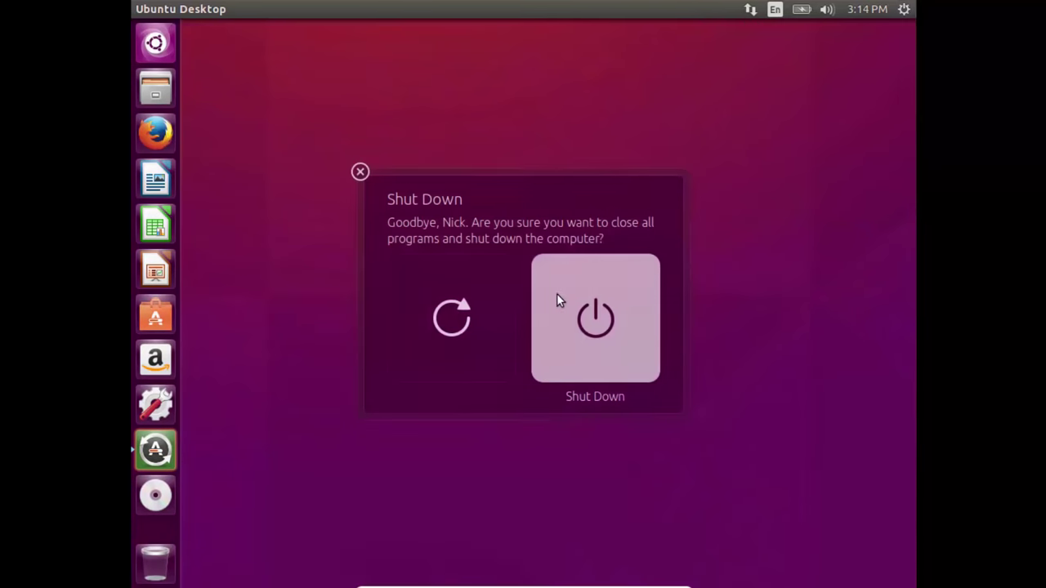
{"action": "left_click", "coordinate": [460, 308]}
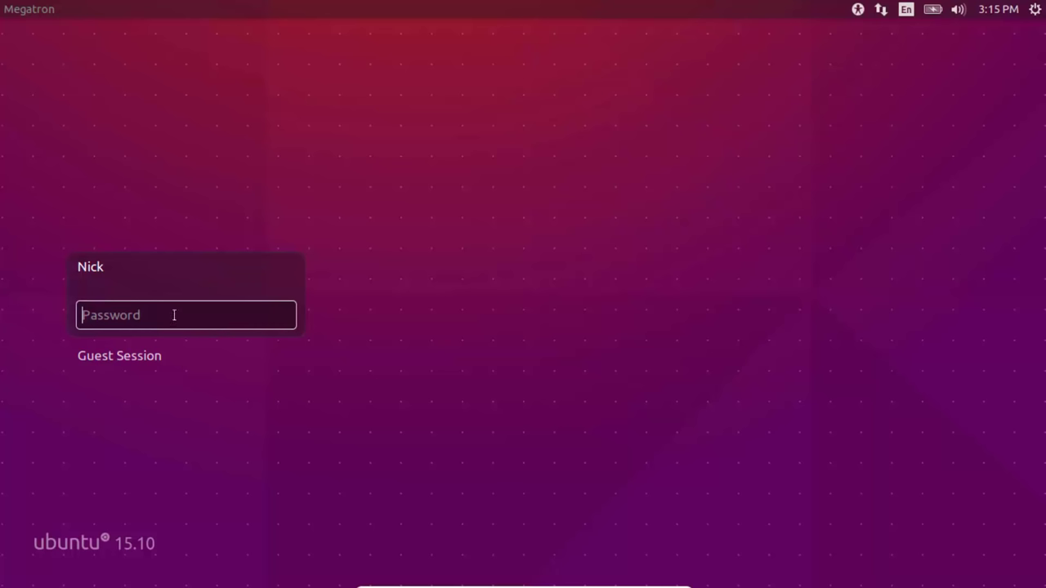
Step: Log in with the account password, then open and close the Dash to confirm the full-resolution desktop
{"action": "type", "text": "*********"}
{"action": "key", "text": "Return"}
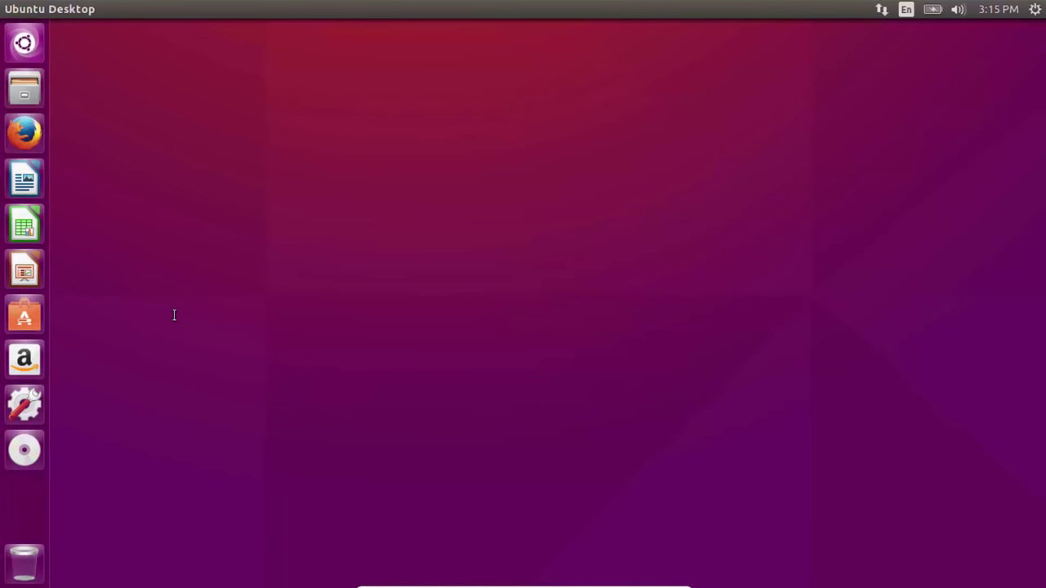
{"action": "key", "text": "super"}
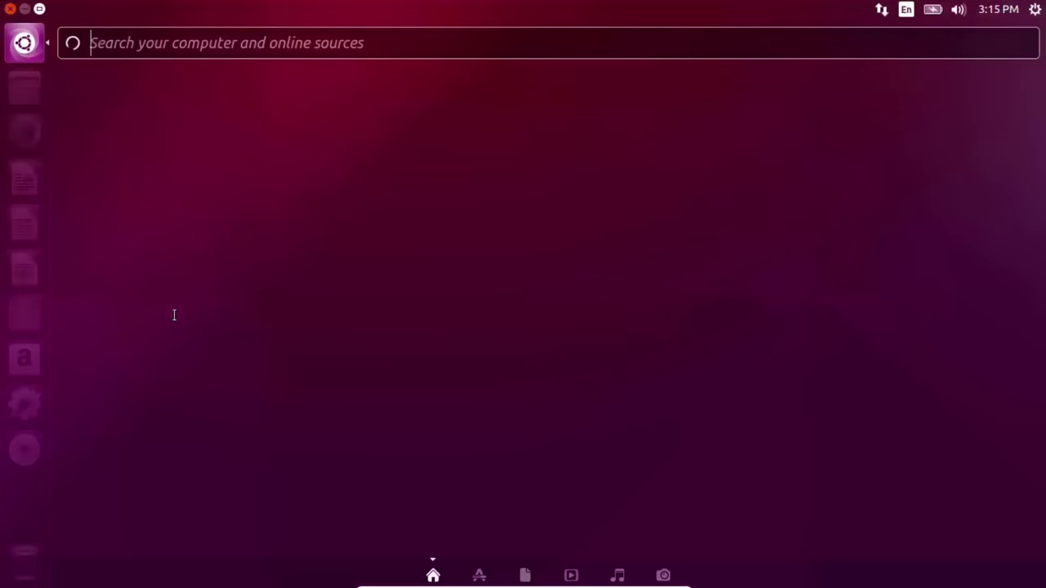
{"action": "key", "text": "super"}
{"action": "key", "text": "super"}
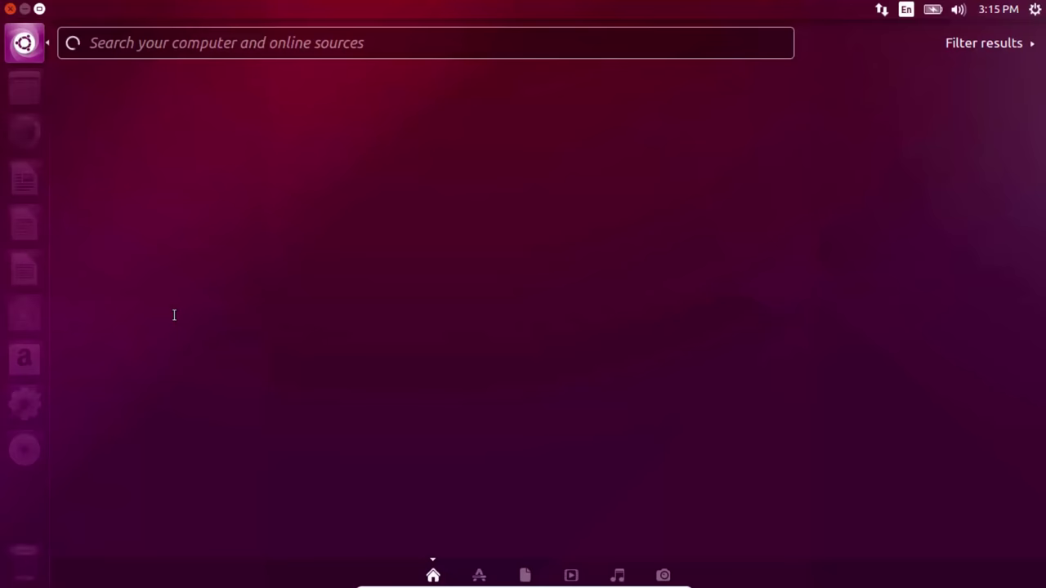
{"action": "key", "text": "super"}
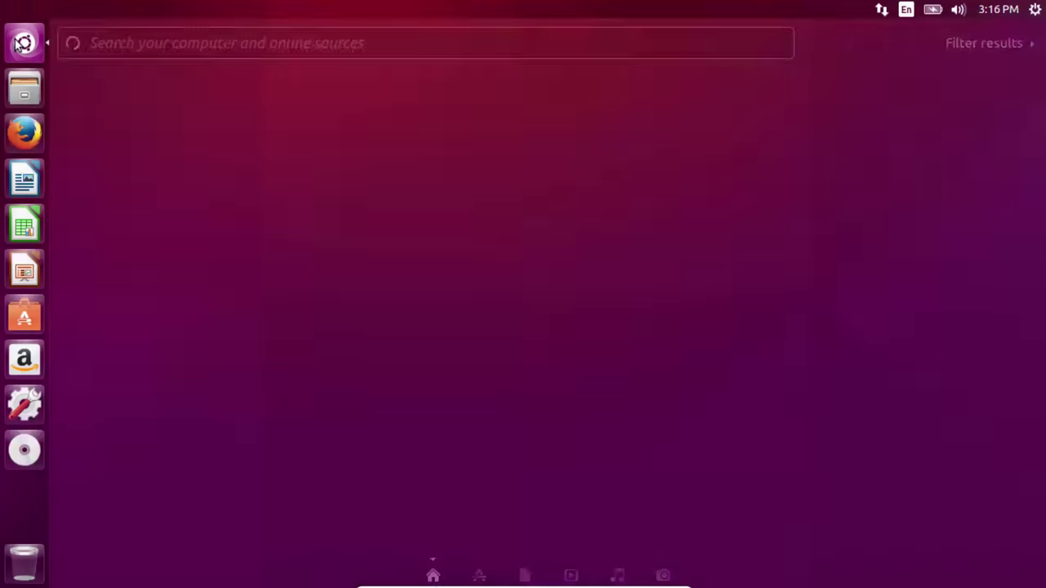